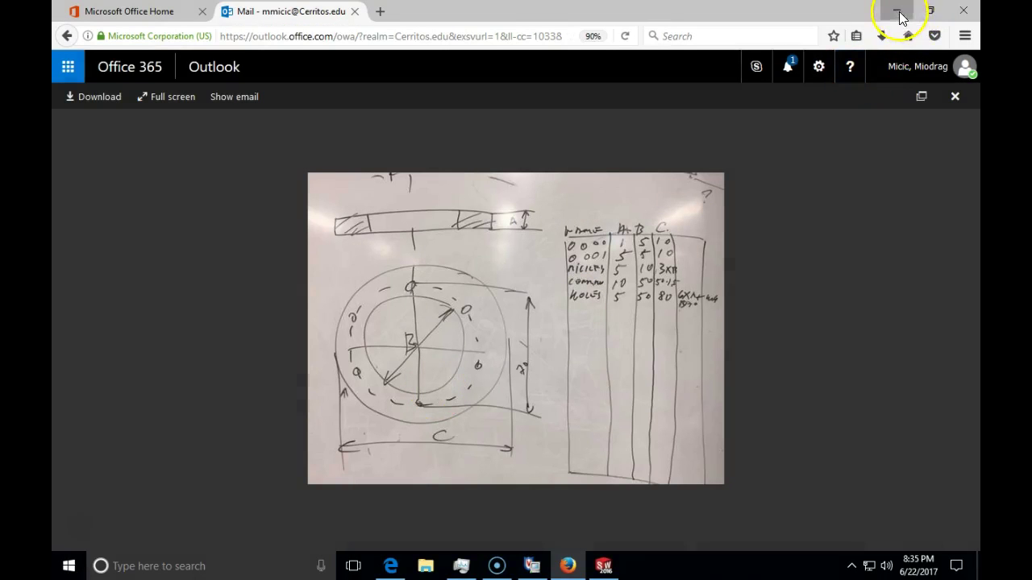
- Change Part1's unit system from IPS to MMGS (millimetre, gram, second)
click(896, 10)
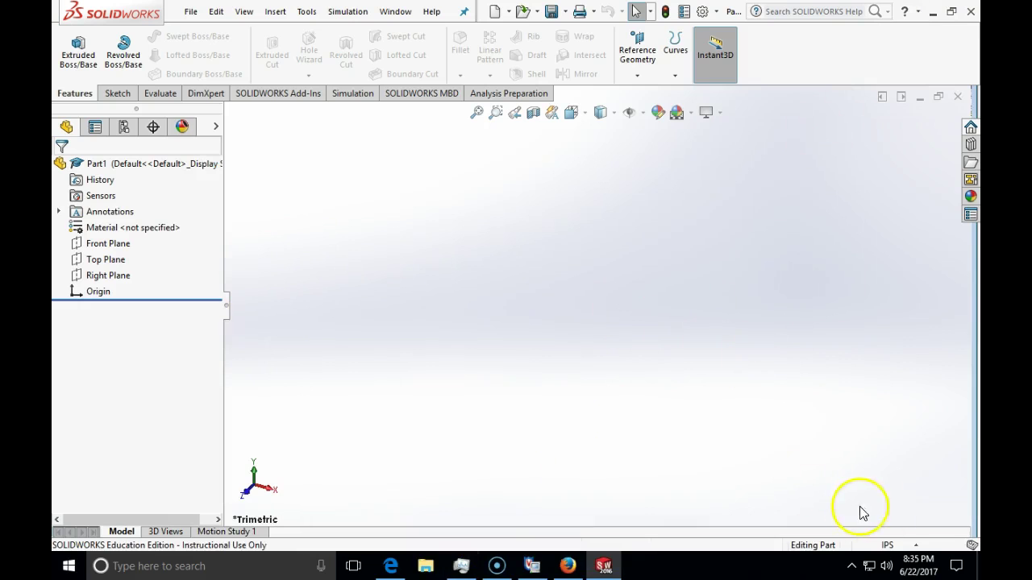
click(905, 546)
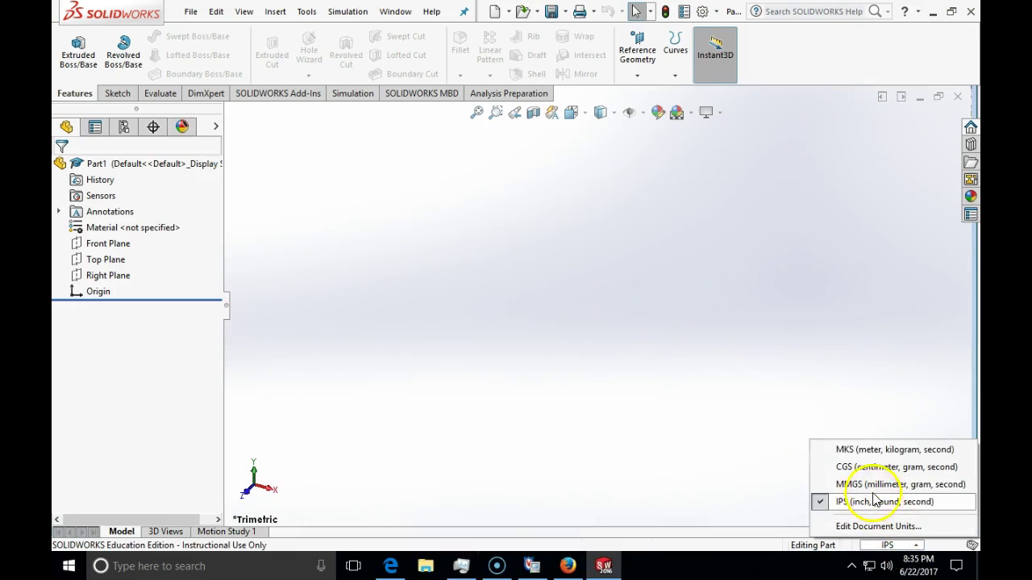
click(875, 484)
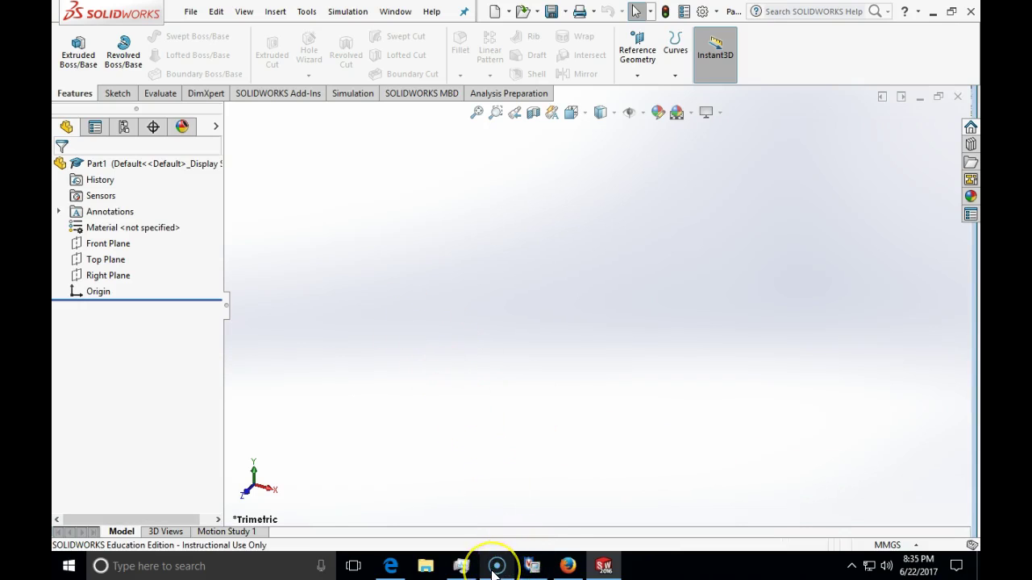
mouse_move(495, 574)
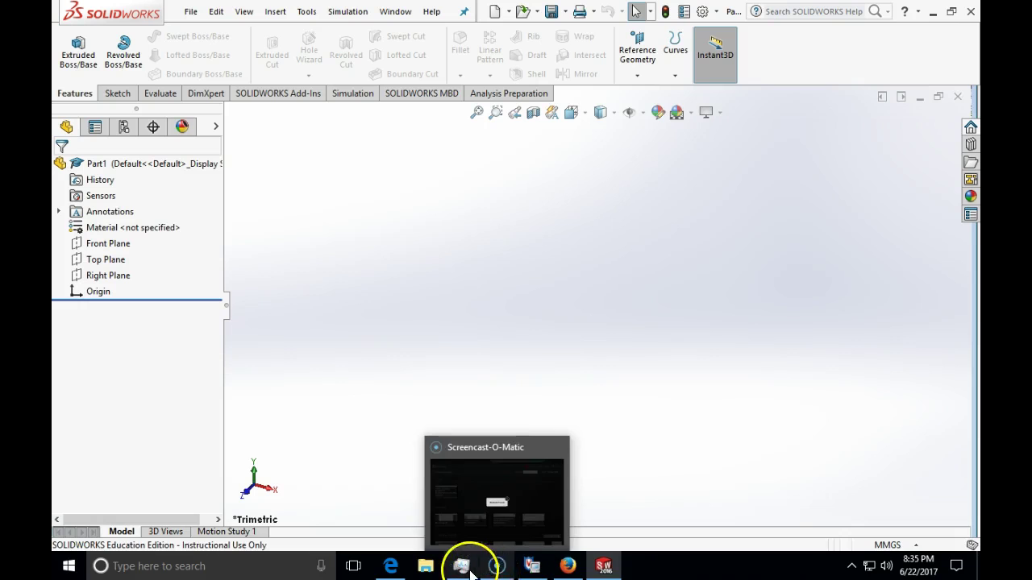
click(522, 569)
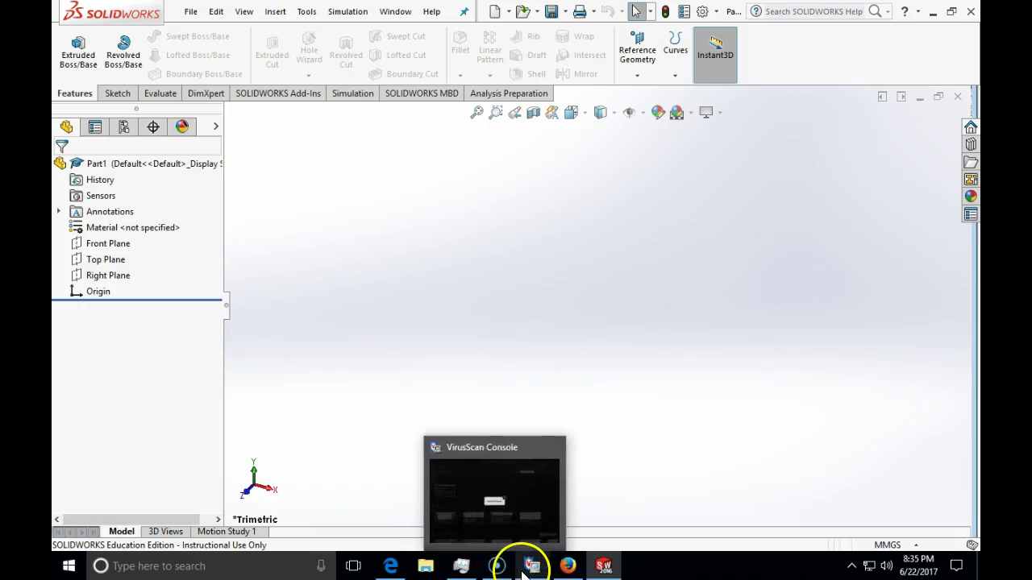
- Bring back the whiteboard photo of the washer sketch and its A/B/C dimension table
click(566, 565)
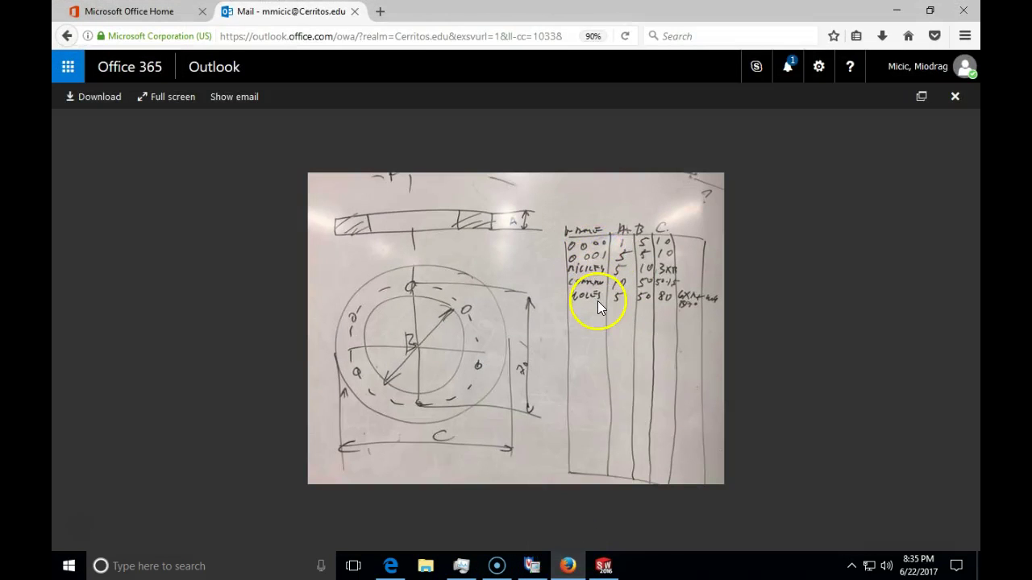
drag(610, 246, 630, 244)
- Start a sketch on the Front Plane with a vertical centerline rising from the origin
click(603, 565)
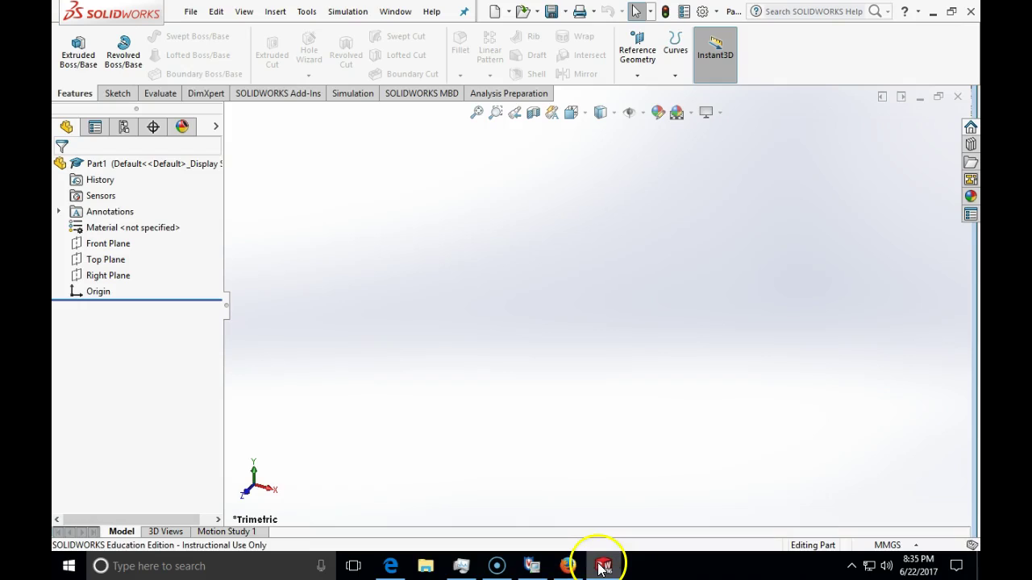
click(117, 94)
click(78, 63)
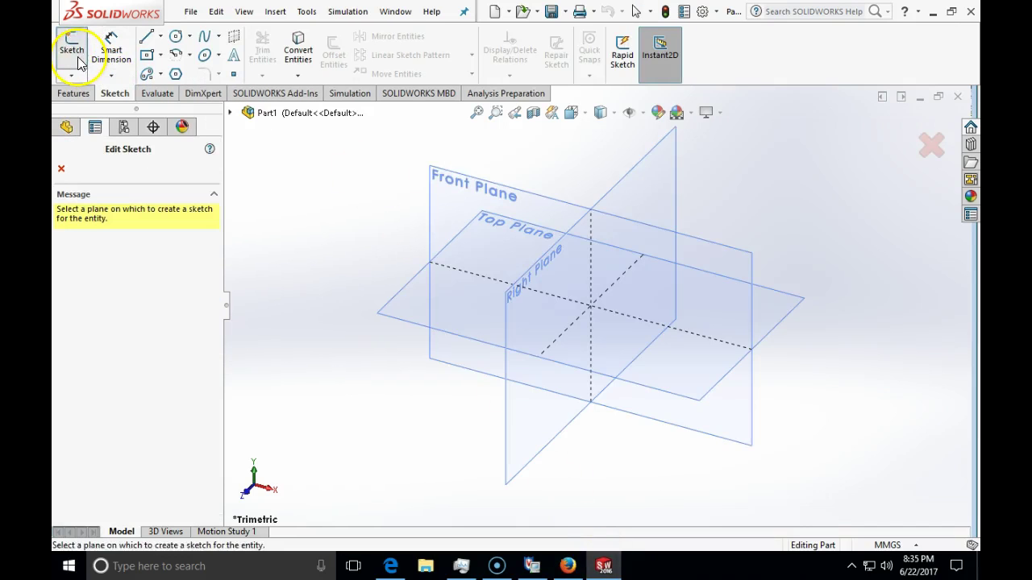
click(440, 174)
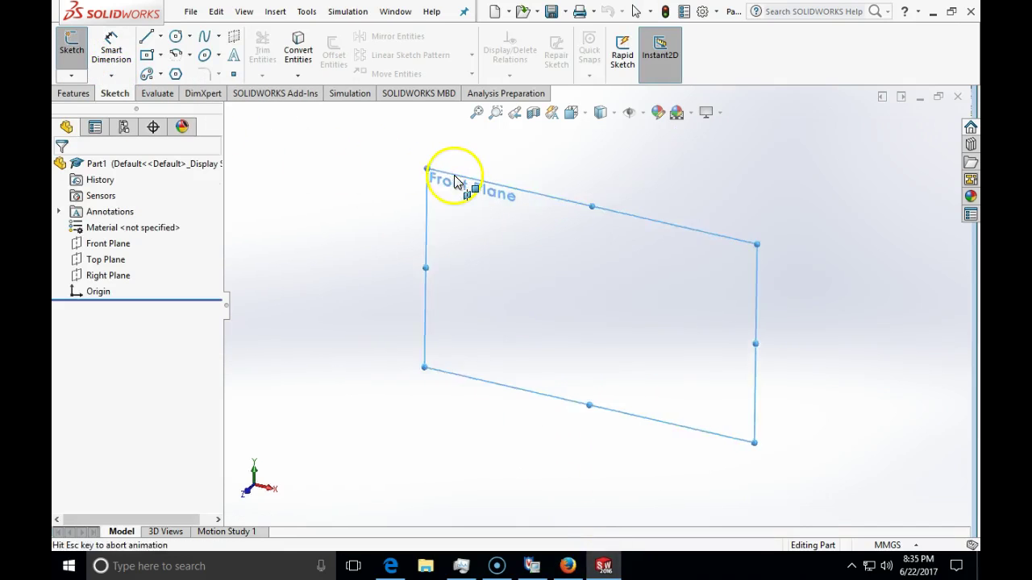
click(160, 36)
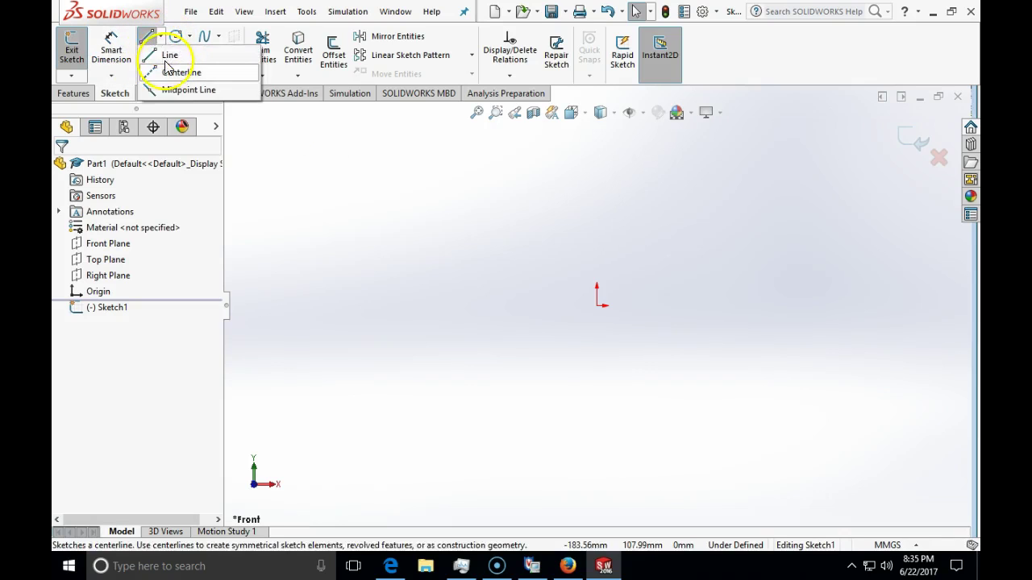
click(597, 304)
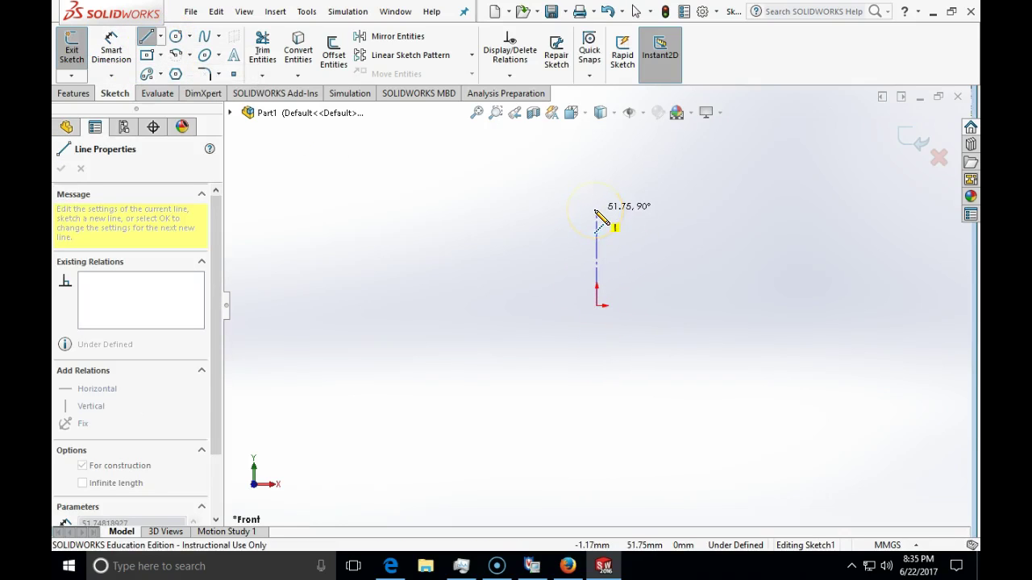
click(597, 211)
key(Escape)
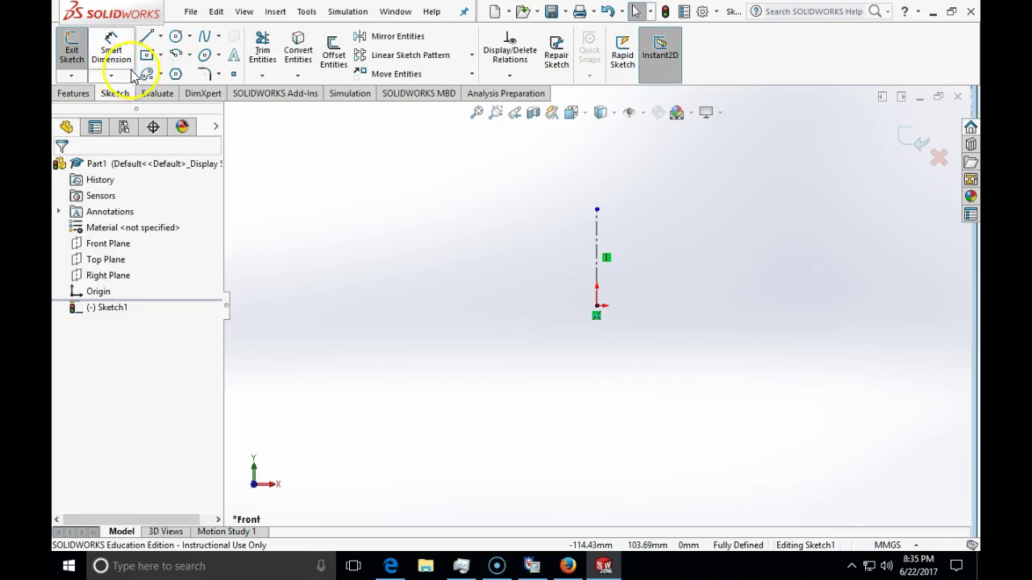
- Draw a corner rectangle to the right of the centerline
click(161, 55)
click(174, 74)
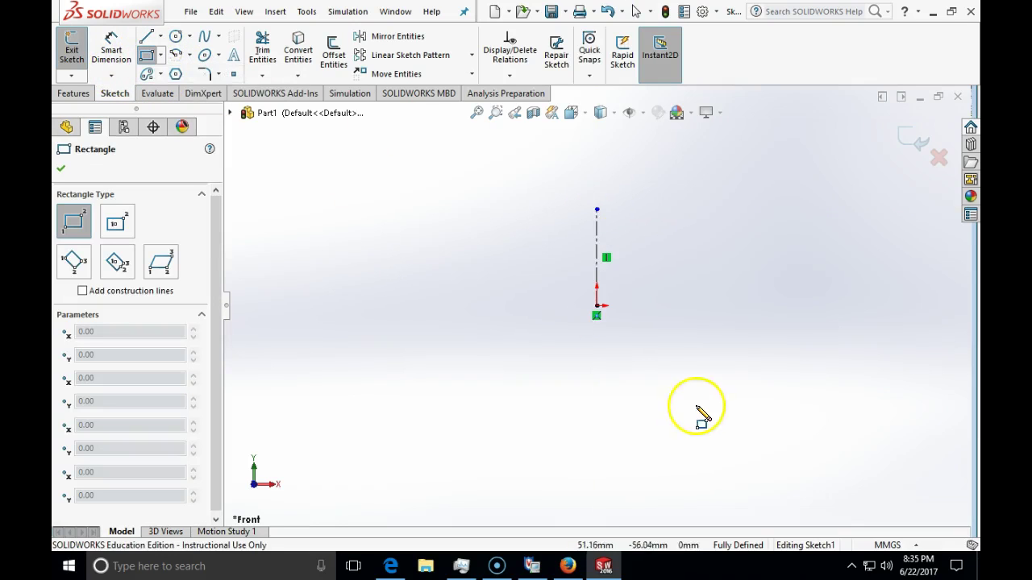
click(596, 306)
click(716, 306)
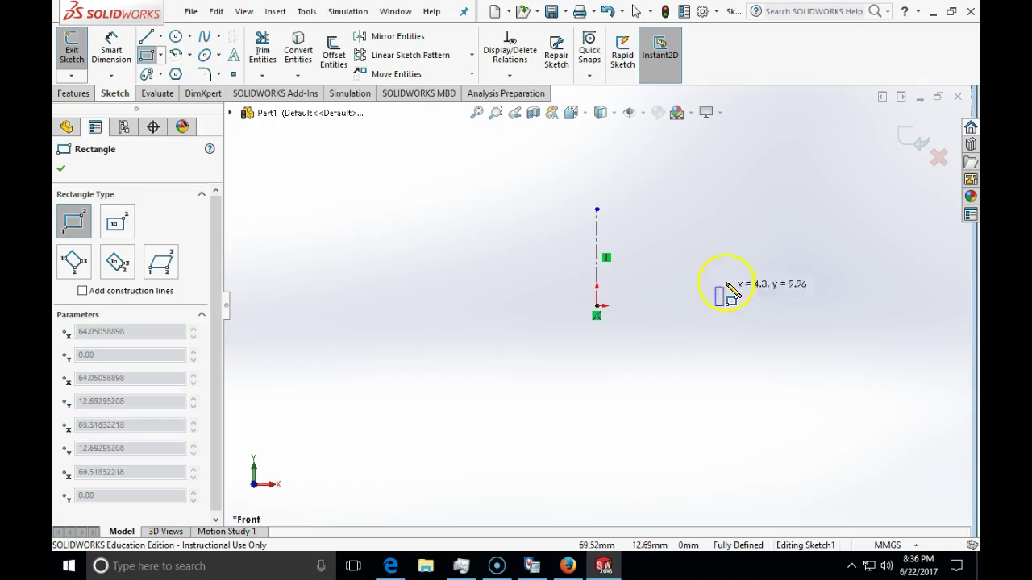
click(775, 251)
key(Escape)
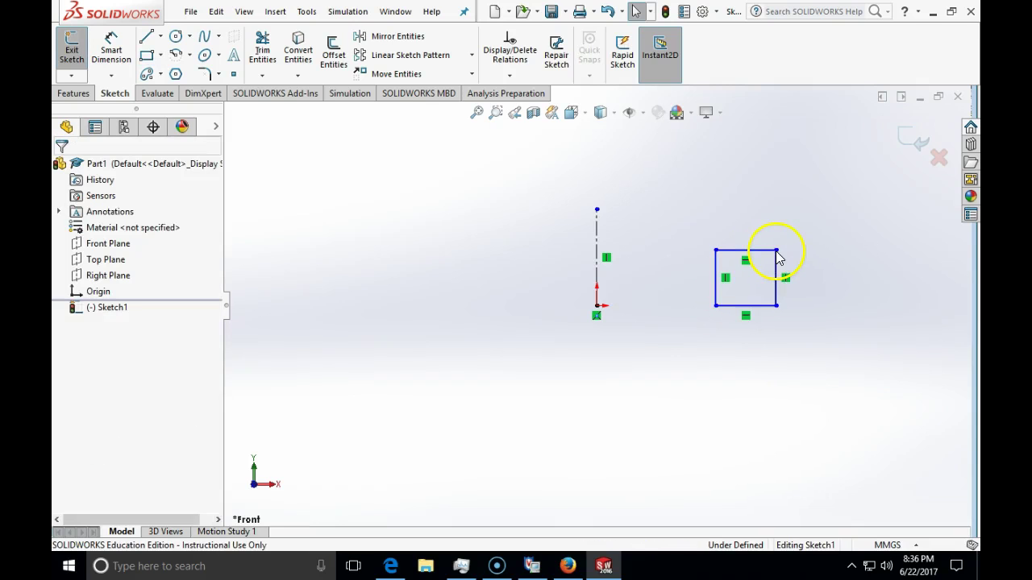
- Dimension the rectangle's right edge to a height of 1 mm
click(111, 50)
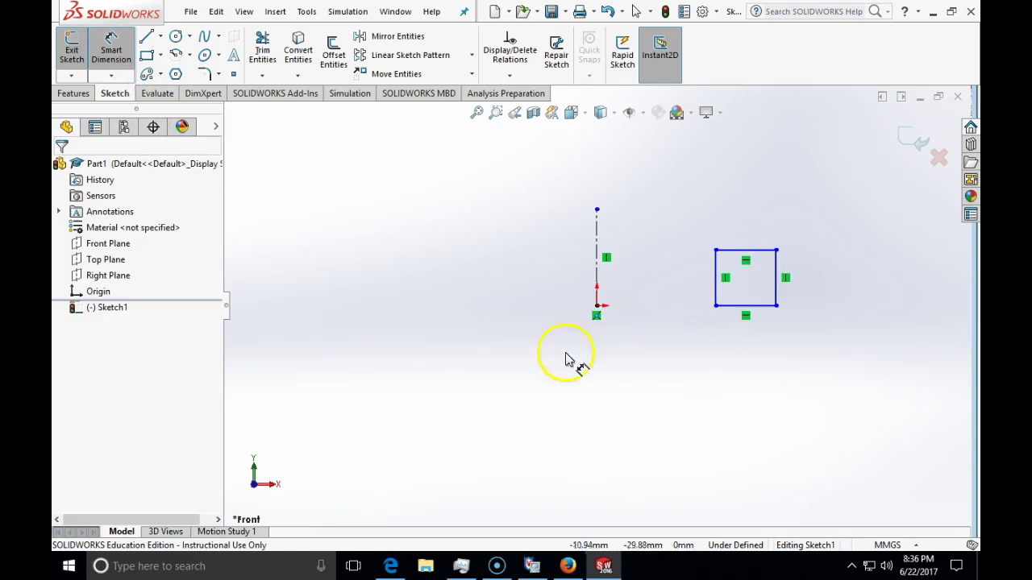
click(732, 250)
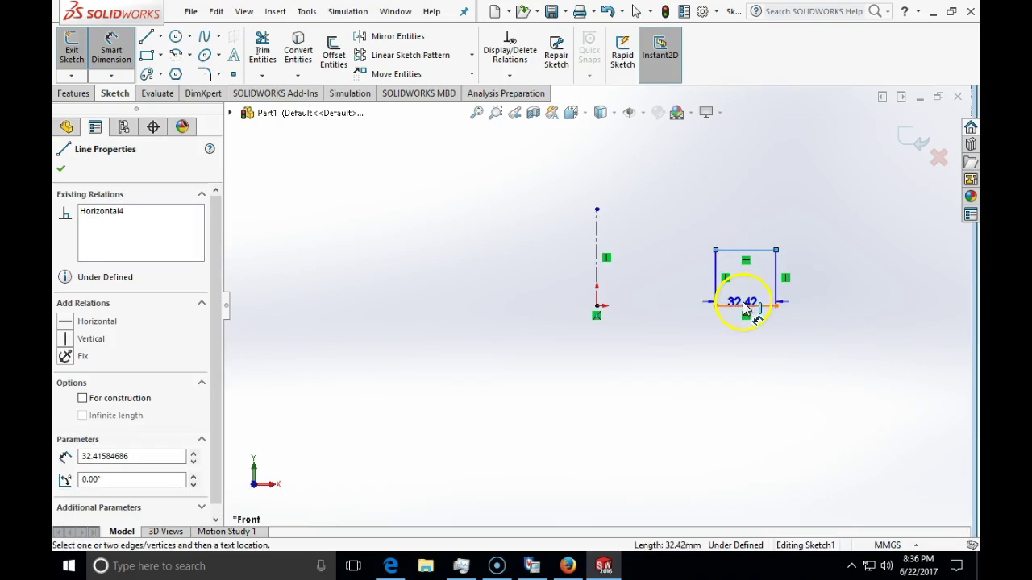
click(776, 296)
click(824, 296)
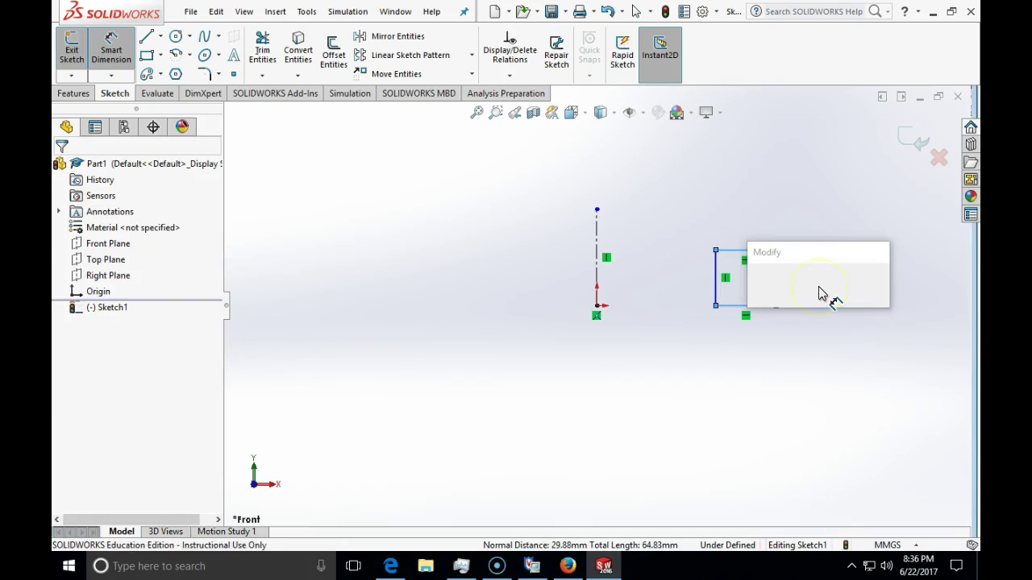
text(1)
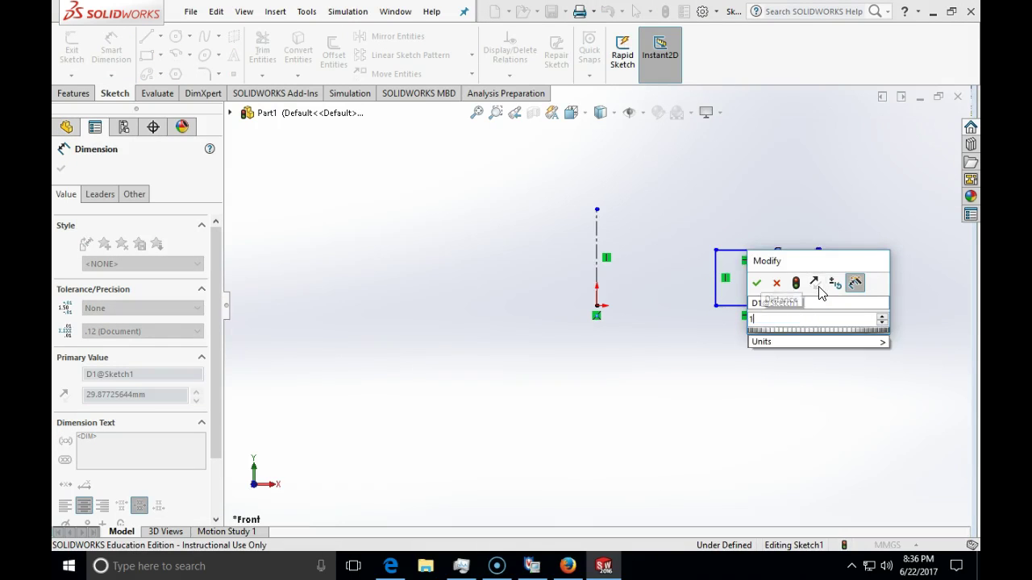
key(Return)
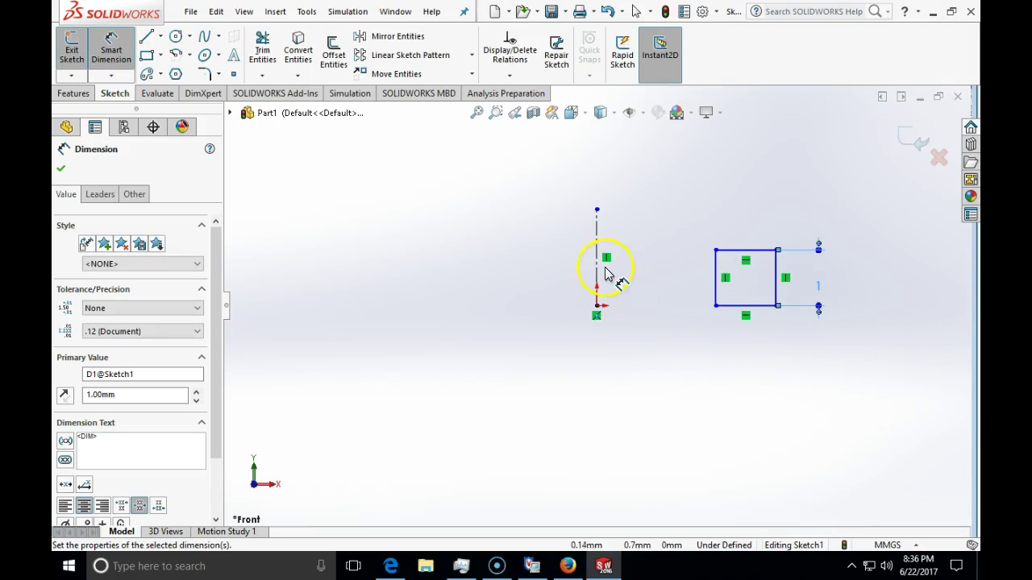
- Dimension the rectangle's left edge 5 mm from the centerline, checking the whiteboard photo
click(720, 291)
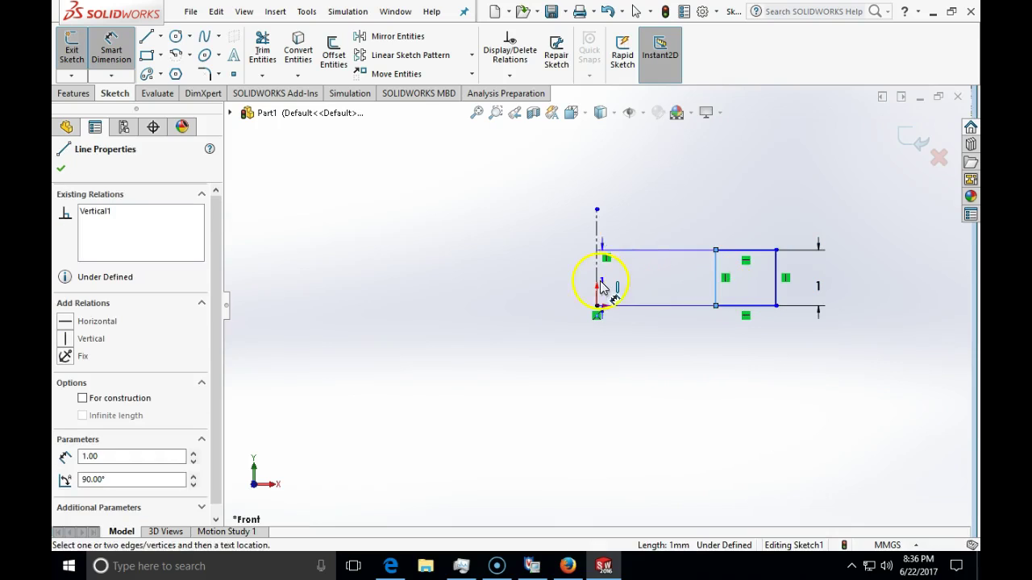
click(598, 275)
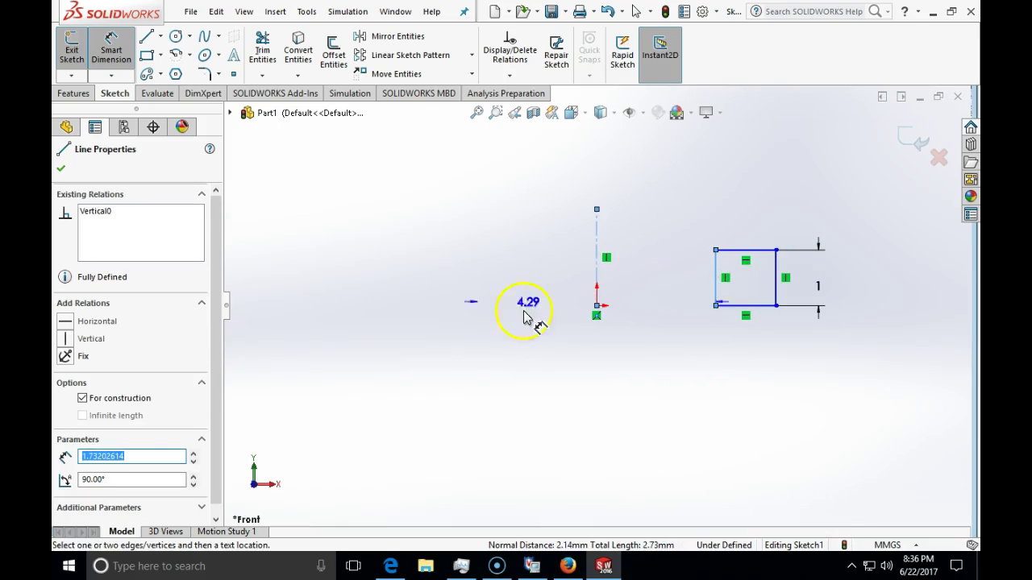
click(526, 327)
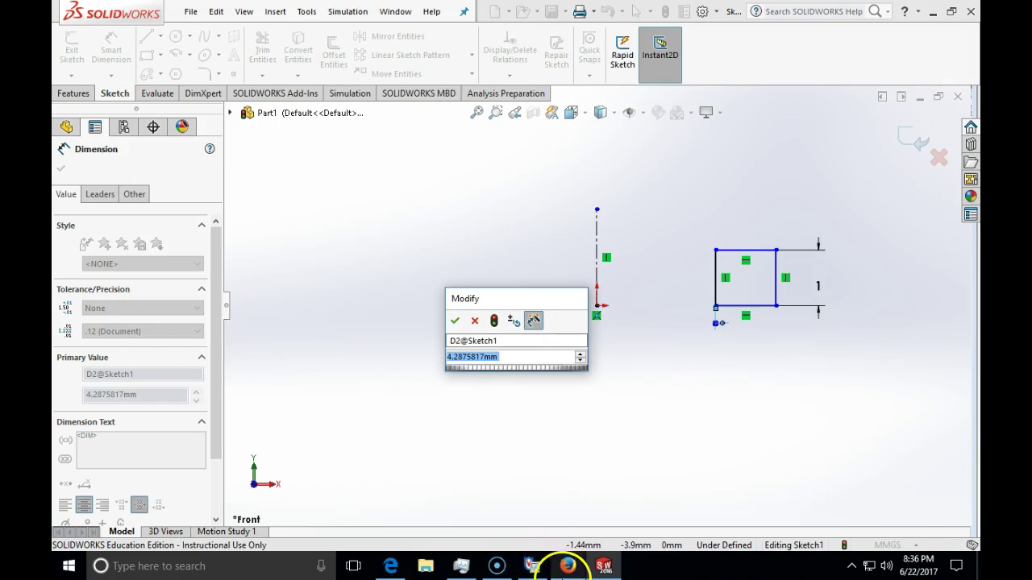
click(565, 567)
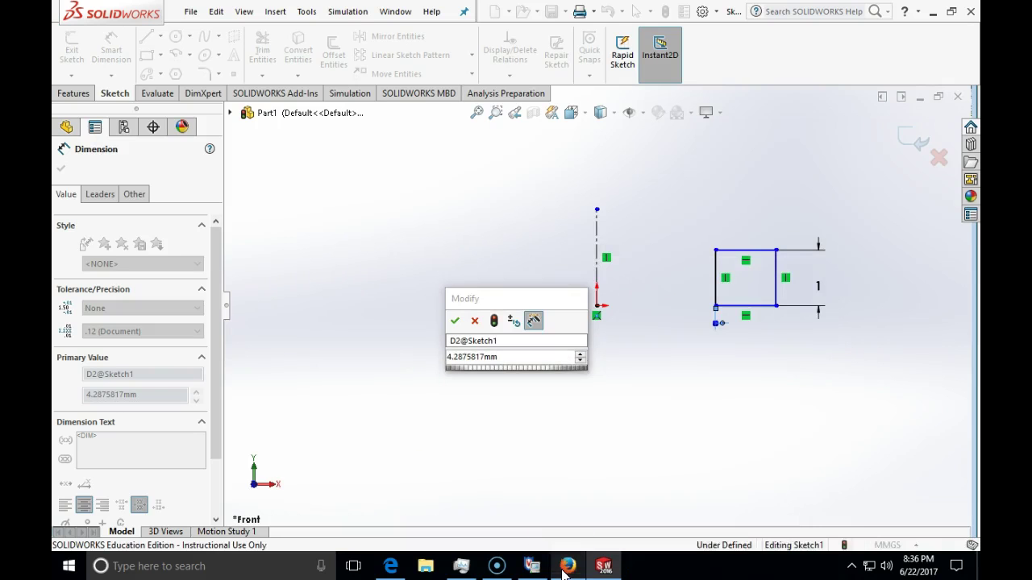
click(564, 568)
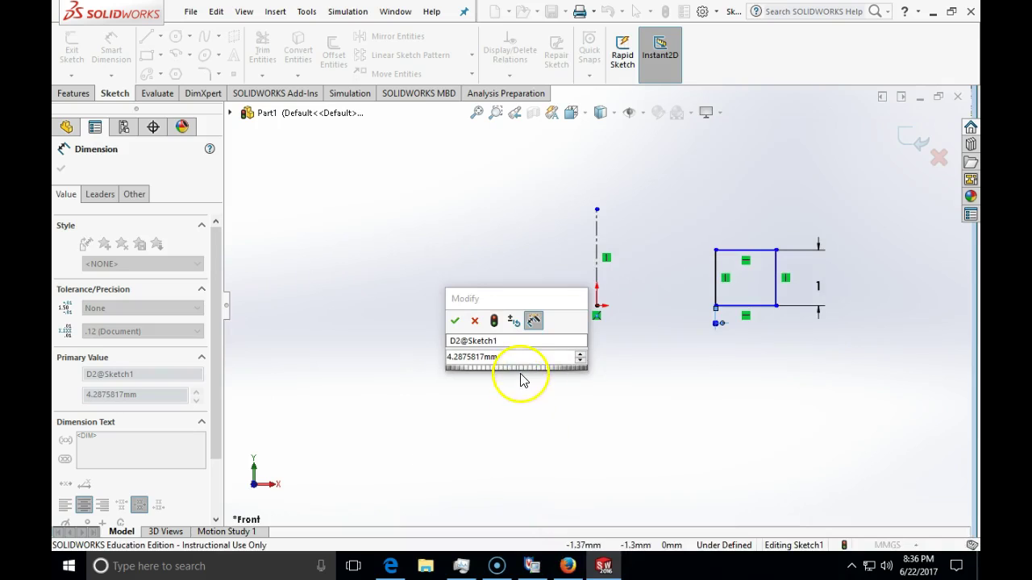
click(455, 321)
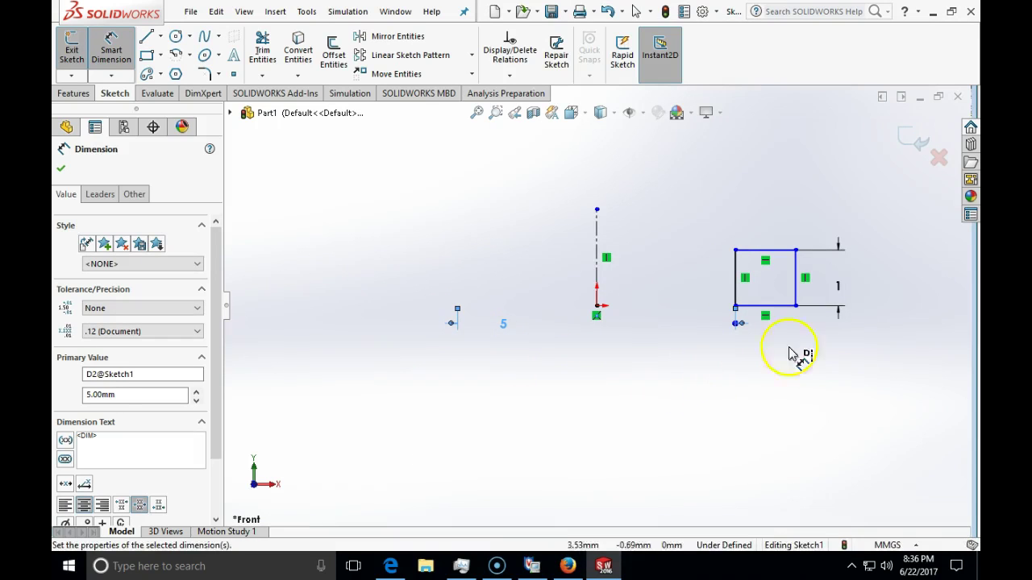
- Dimension the rectangle's right edge 10 mm from the centerline
click(797, 282)
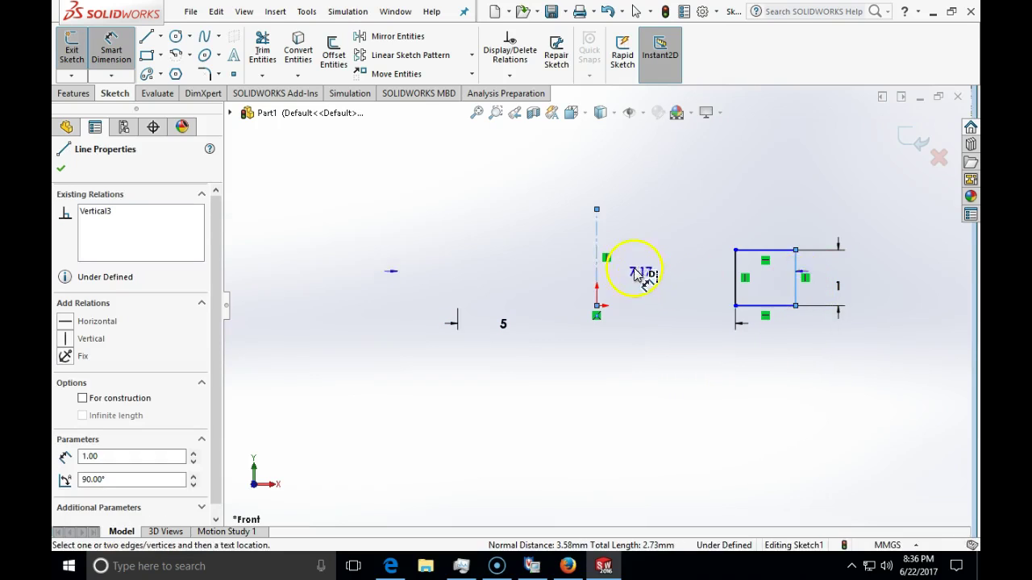
click(596, 255)
click(436, 292)
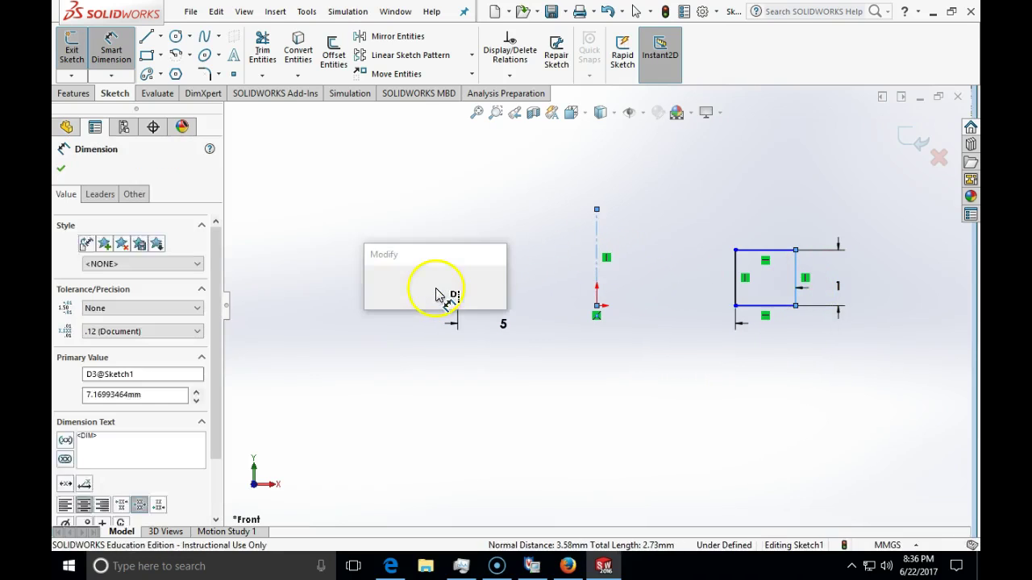
text(10)
key(Return)
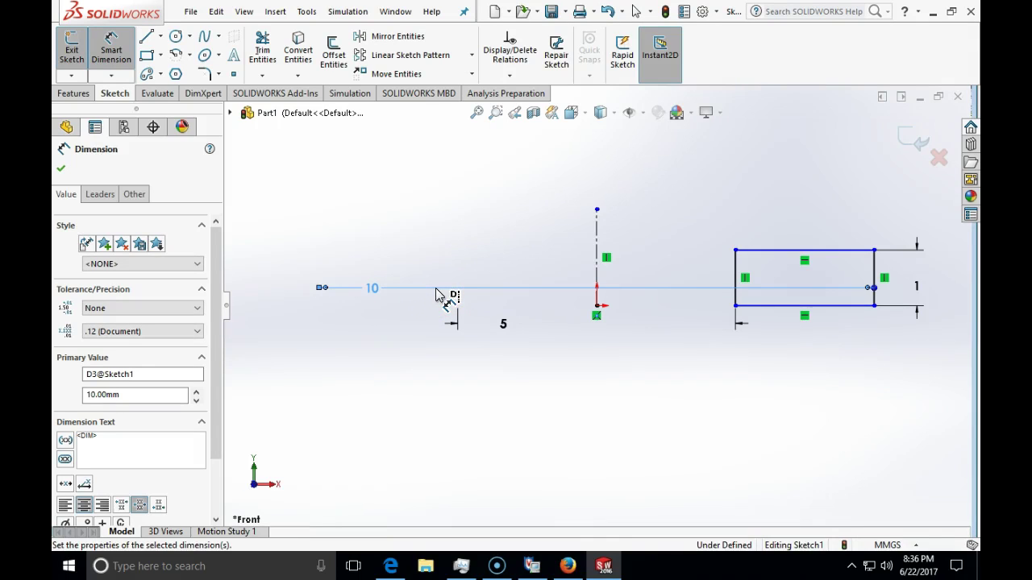
- Add a Horizontal relation between the rectangle's bottom-left corner and the origin
click(597, 306)
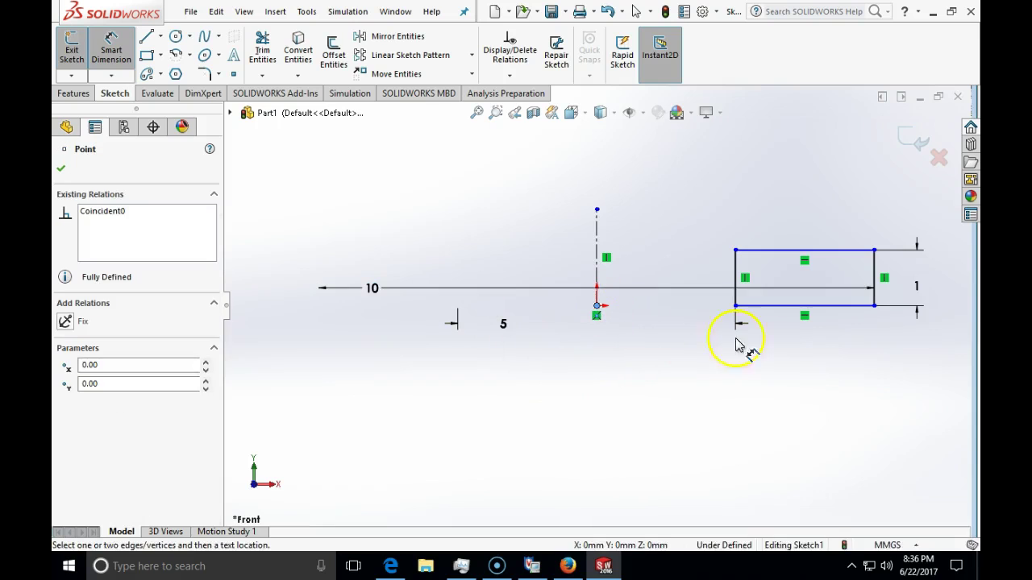
click(735, 306)
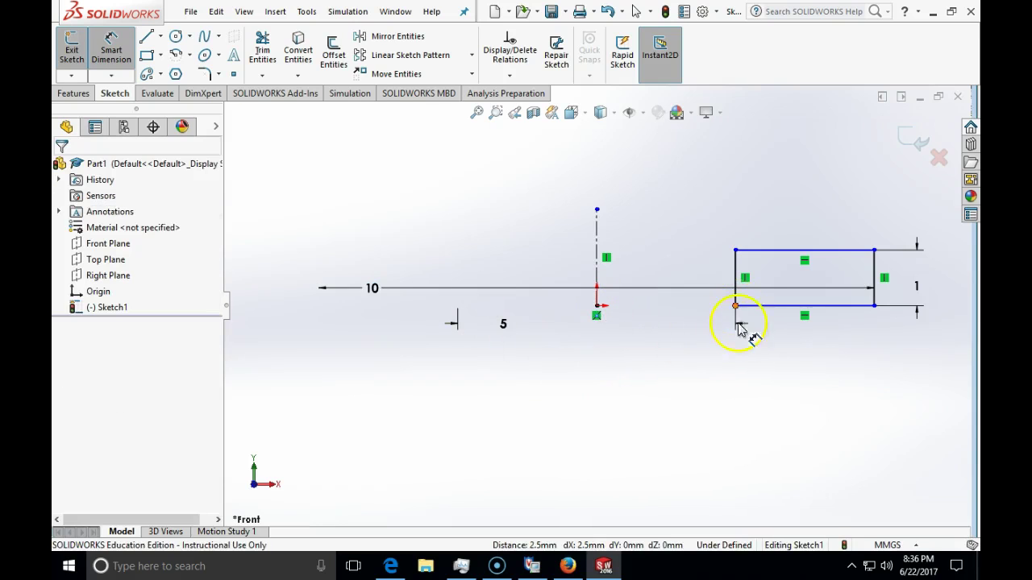
click(736, 307)
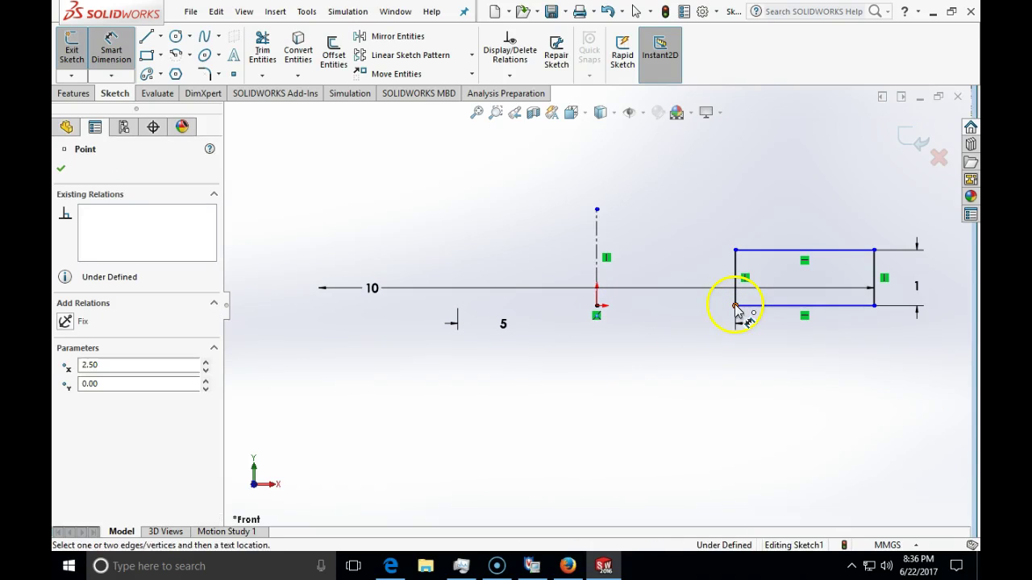
click(598, 308)
key(Escape)
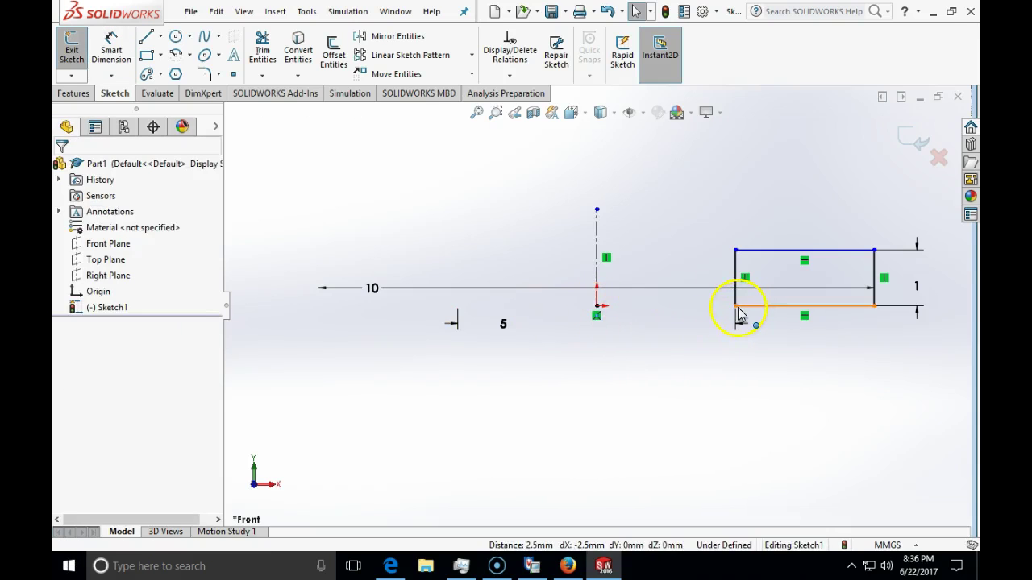
click(735, 306)
ctrl+click(598, 308)
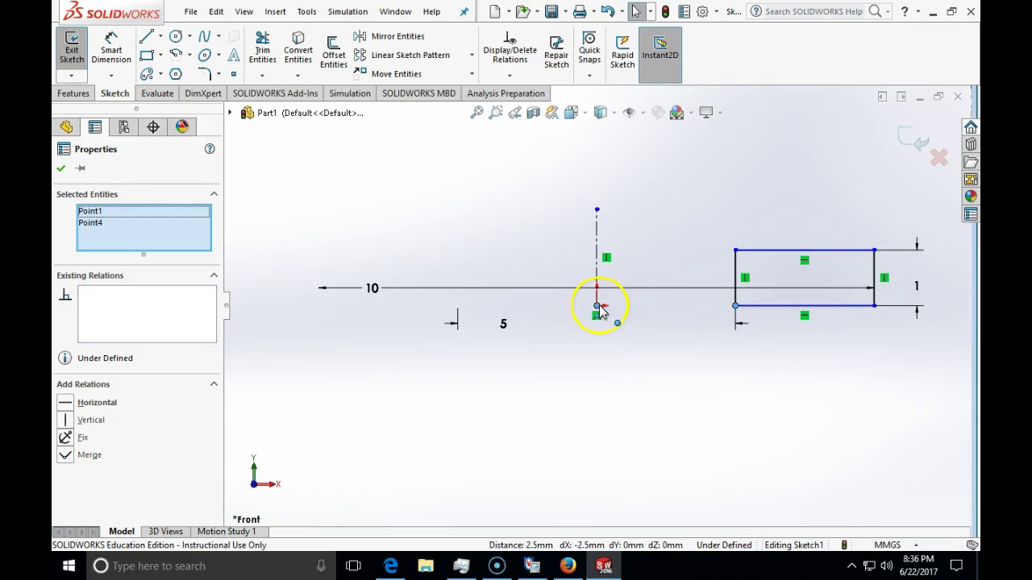
click(65, 403)
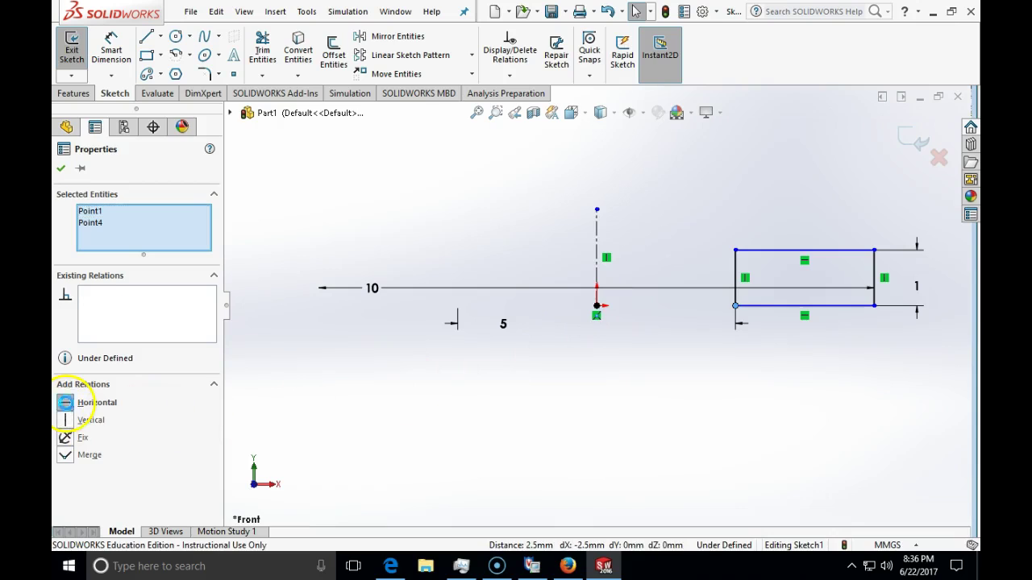
click(471, 431)
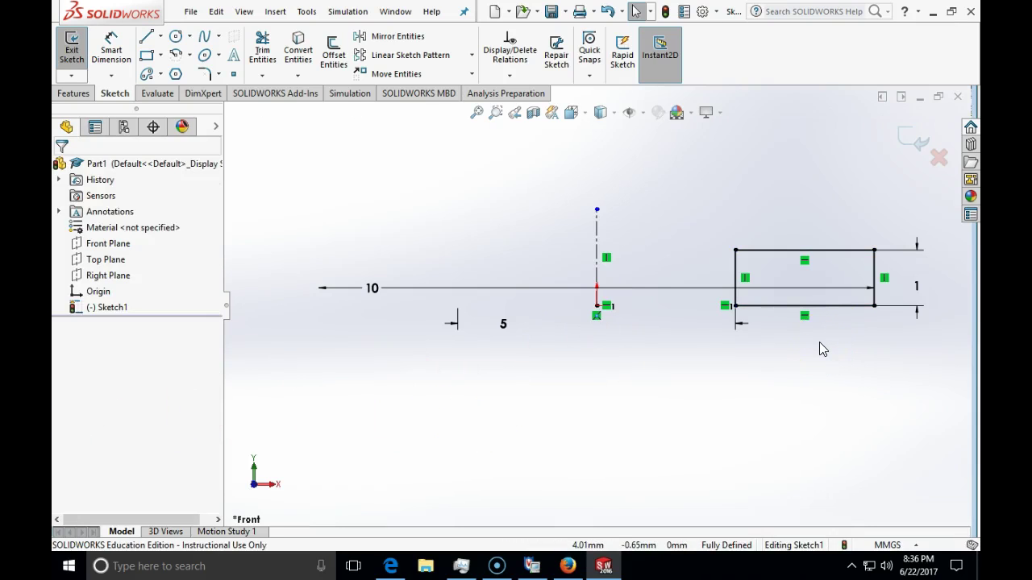
- Exit Sketch1 and assign 1023 Carbon Steel Sheet (SS) as the part's material
click(901, 134)
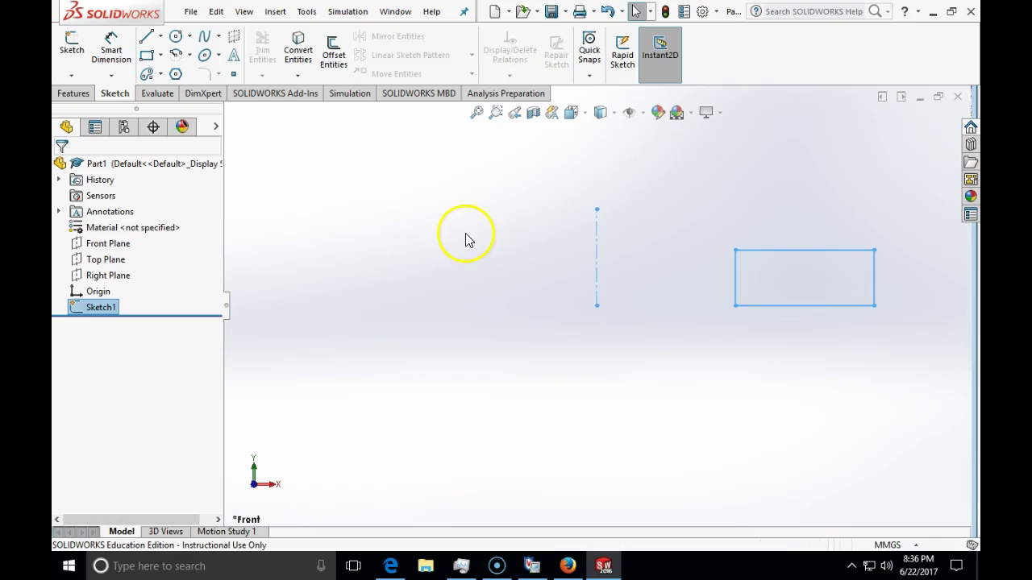
right_click(157, 230)
click(158, 230)
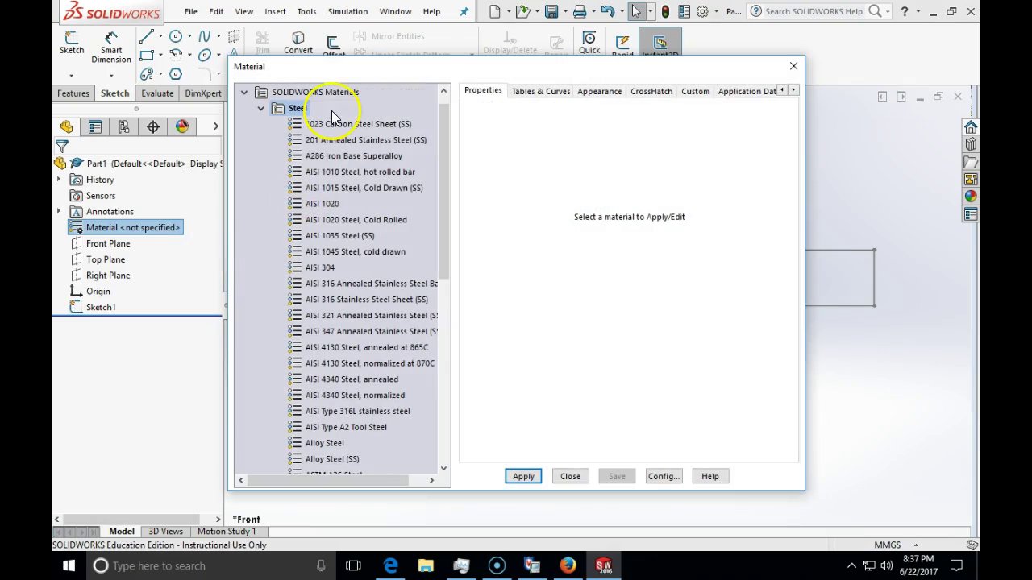
click(299, 123)
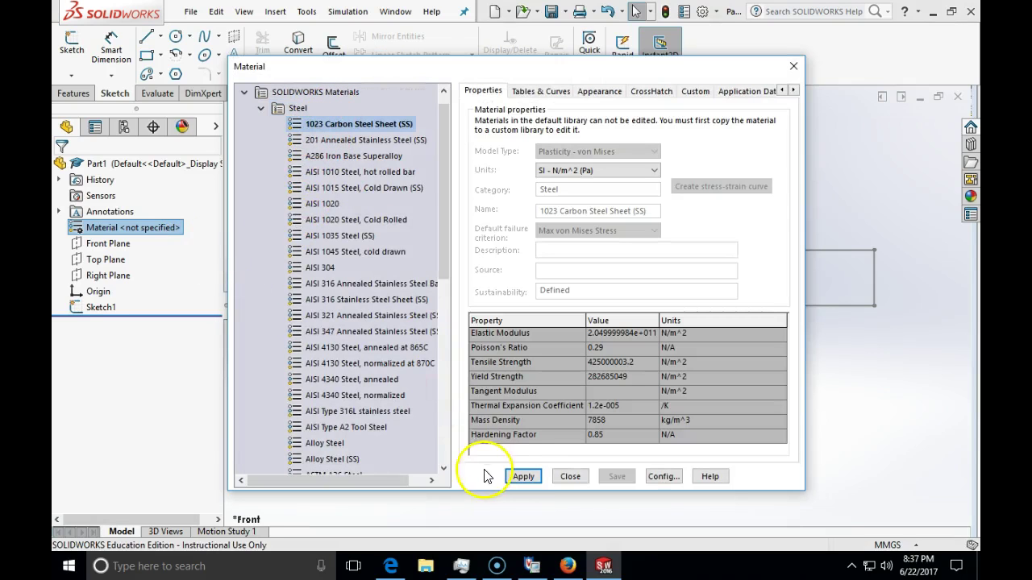
click(516, 477)
click(570, 477)
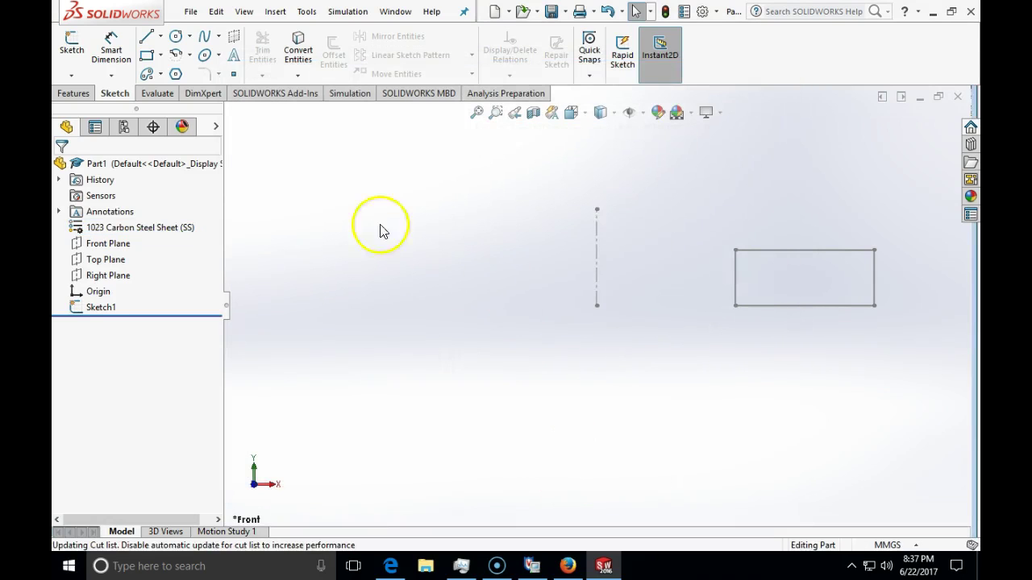
click(77, 94)
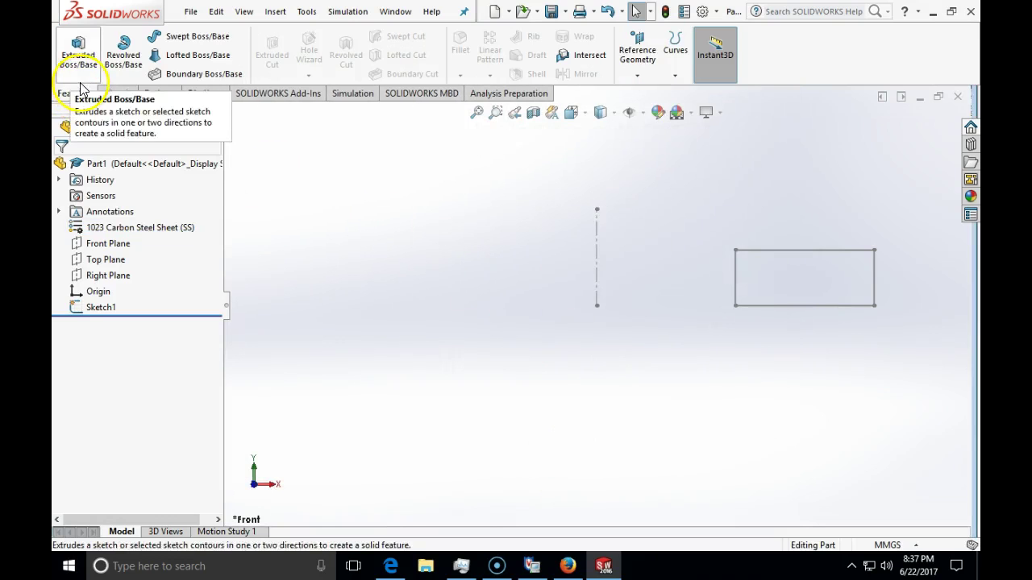
- Revolve Sketch1 360° about the centerline into a washer, then bring up the whiteboard photo
click(123, 64)
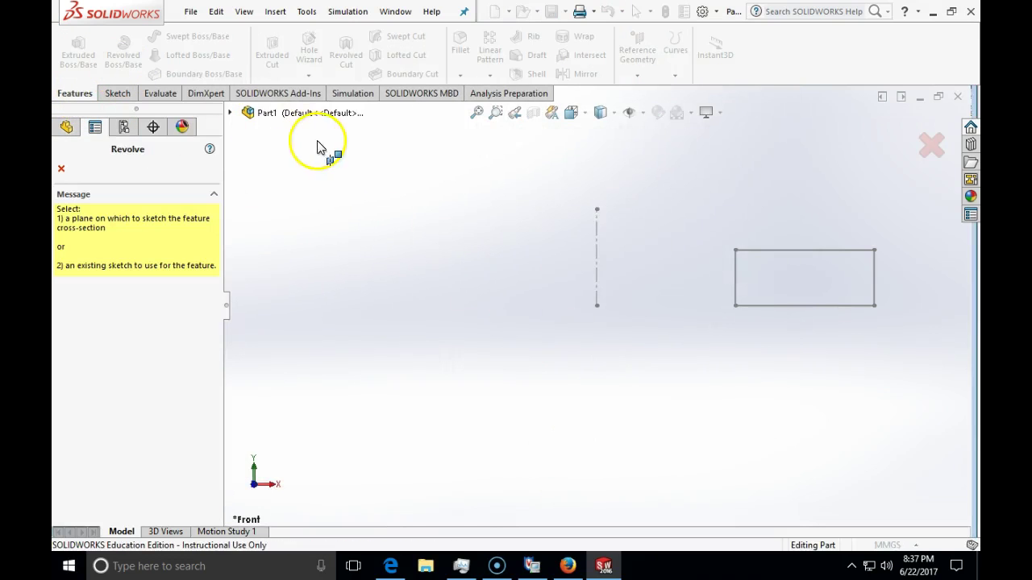
click(738, 269)
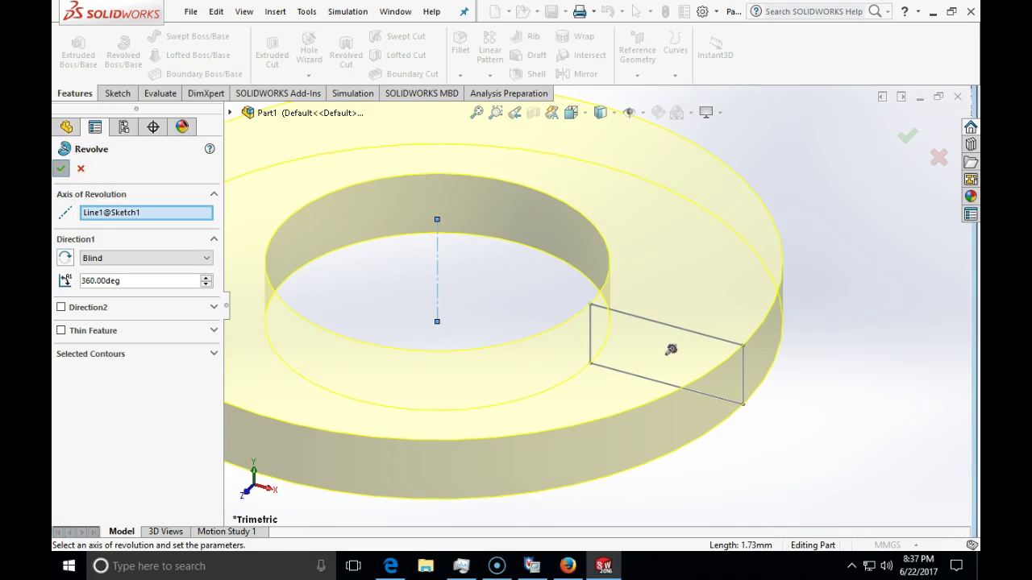
click(61, 169)
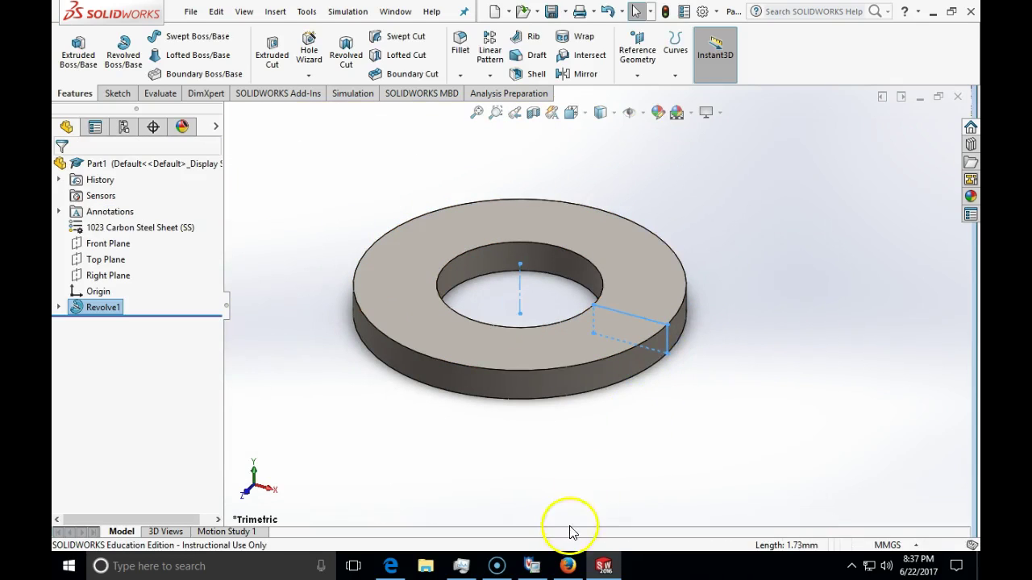
click(567, 566)
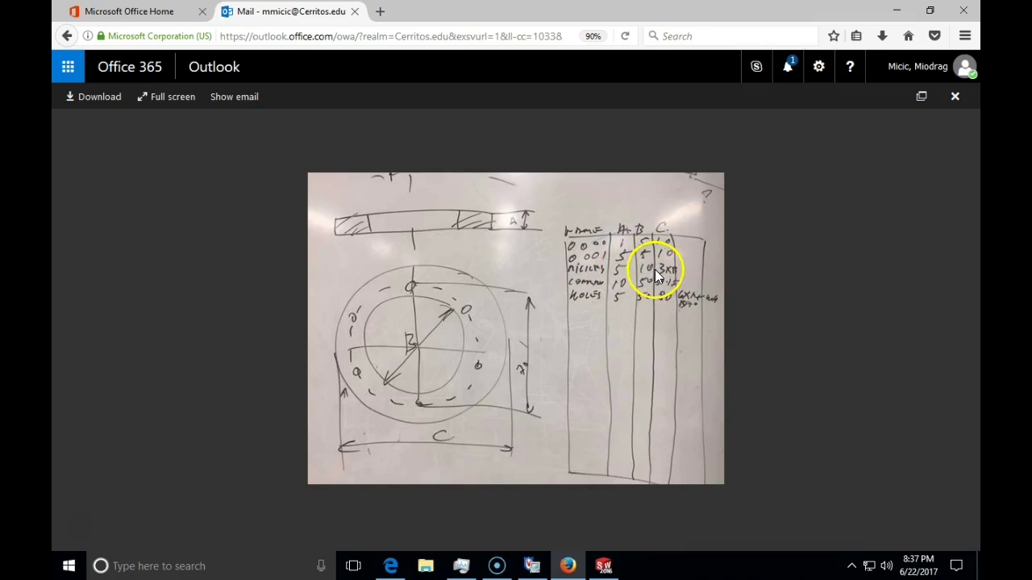
- After reviewing the photo's size table, return to the revolved washer in SOLIDWORKS
click(606, 568)
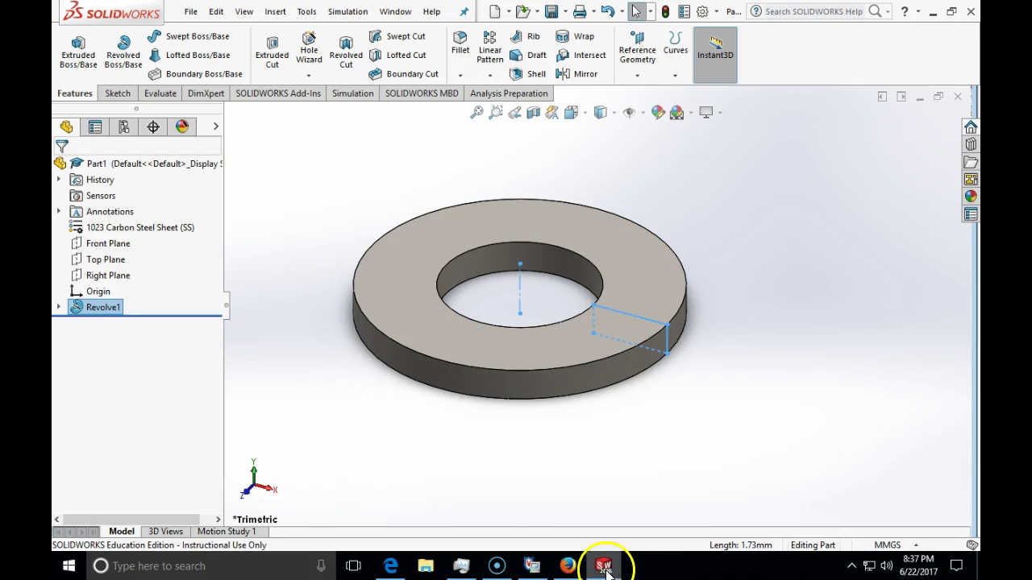
- Save the part as 'flange-configuration' in the ENGT259-SU17 folder
click(194, 12)
click(232, 173)
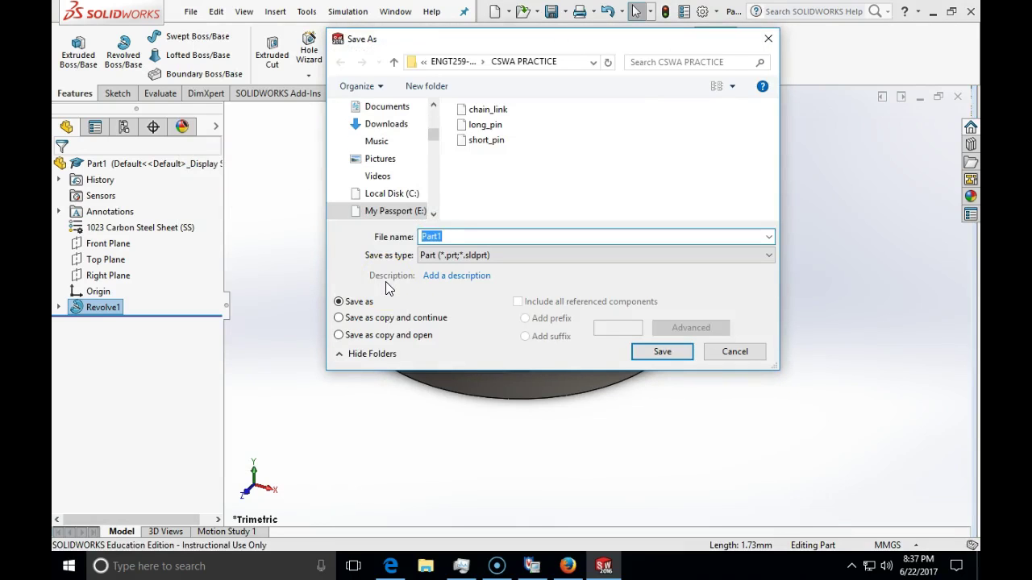
text(flange-configuration)
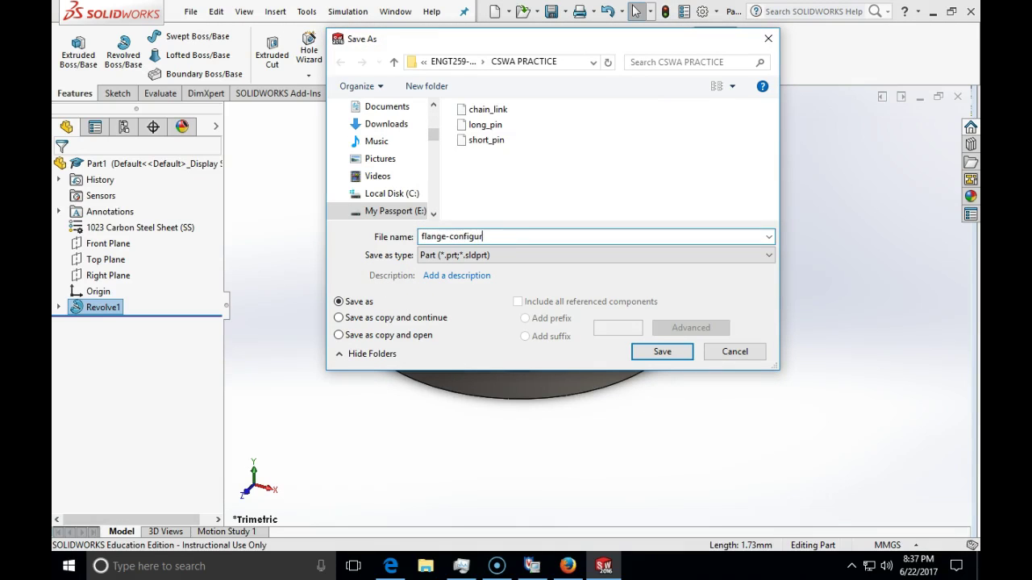
click(452, 62)
click(660, 353)
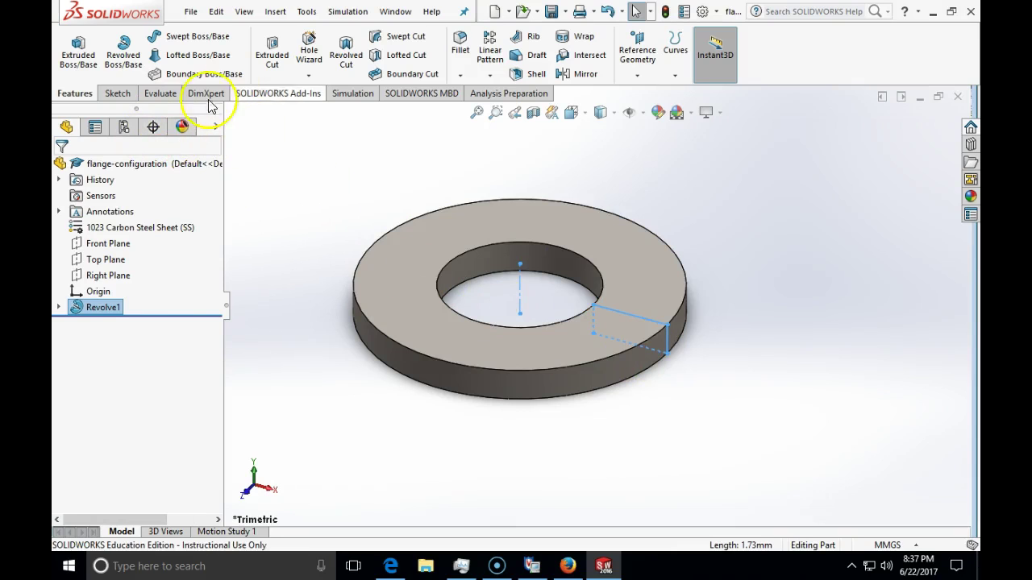
- Start a new design table from Insert > Tables > Design Table
click(276, 12)
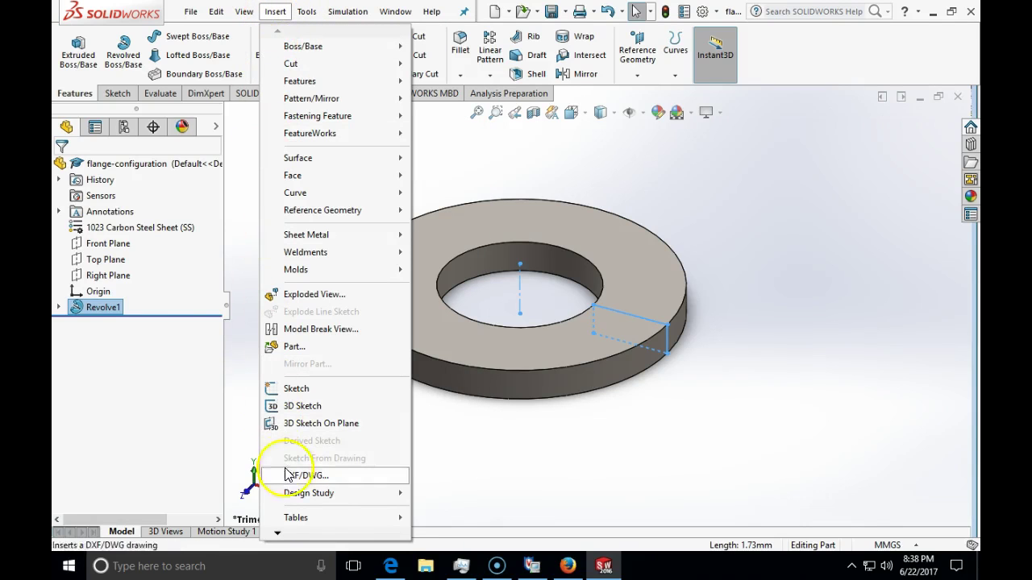
mouse_move(323, 521)
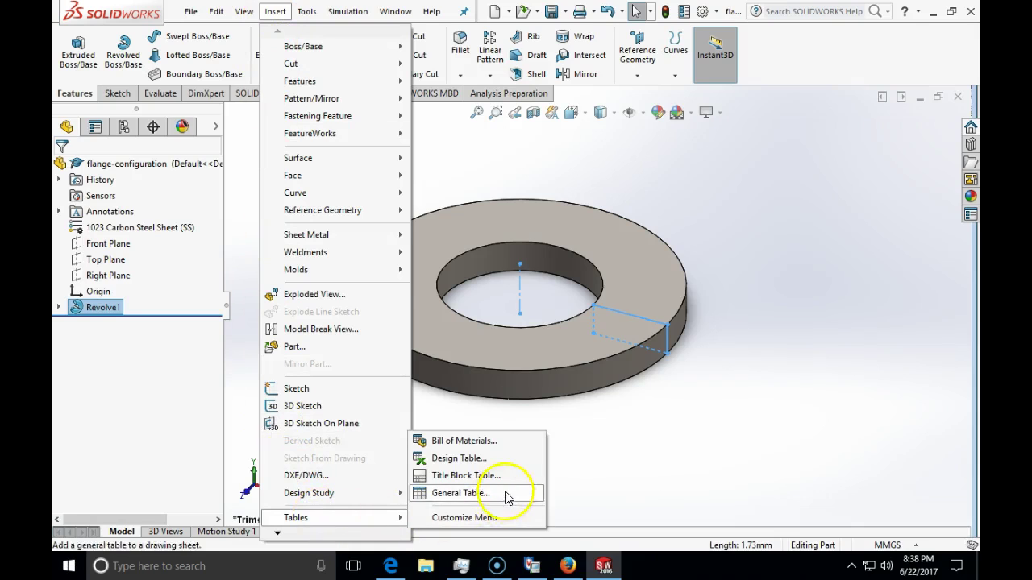
click(458, 459)
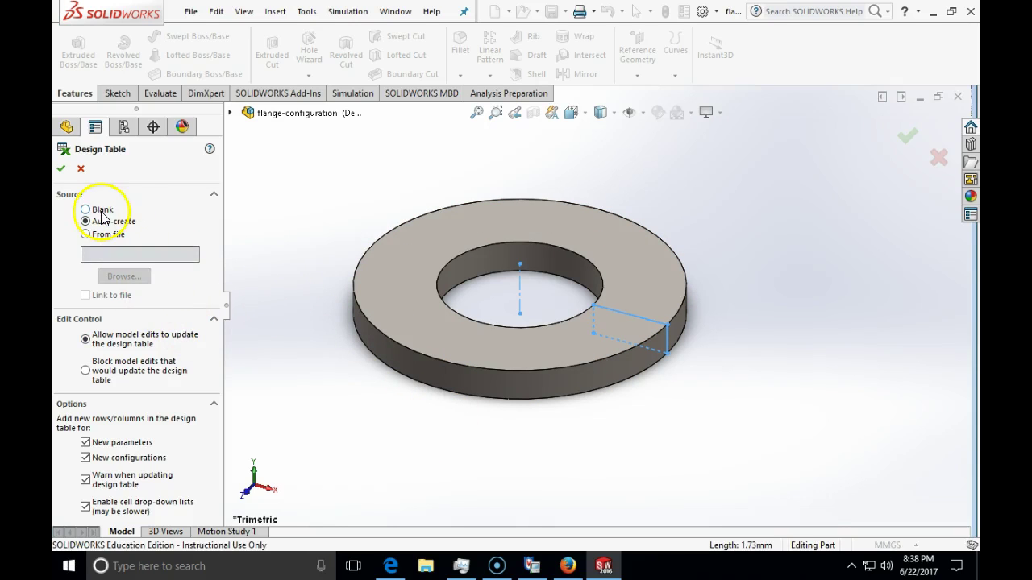
- Auto-create the design table from D1, D2 and D3@Sketch1, giving a Default row of 1, 5, 10
click(60, 171)
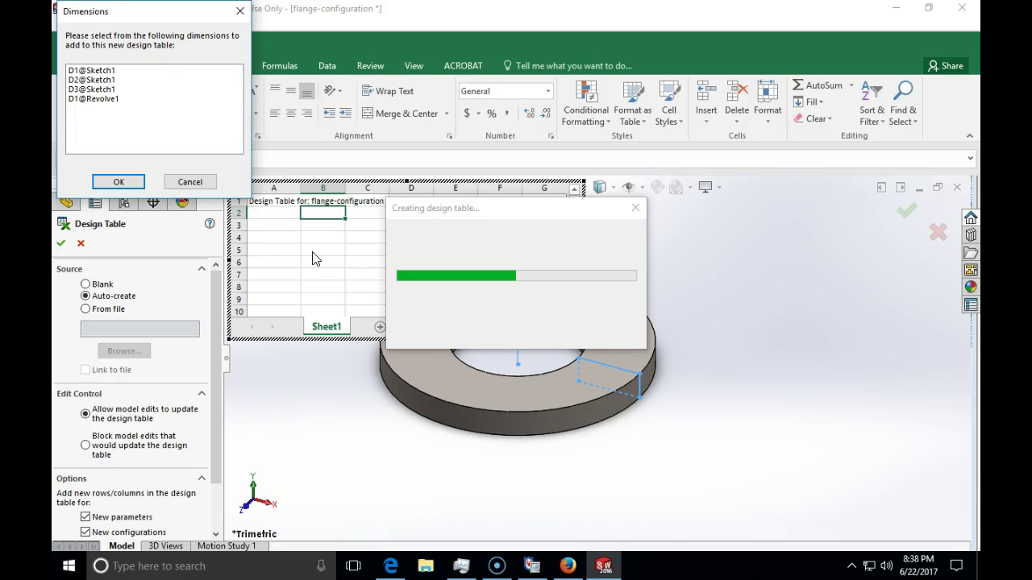
click(79, 71)
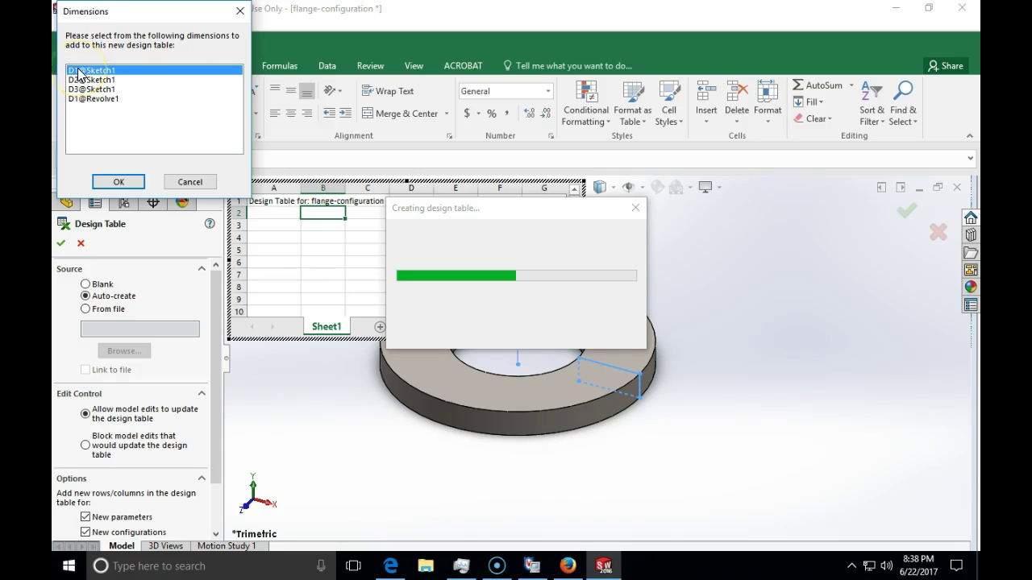
ctrl+click(85, 79)
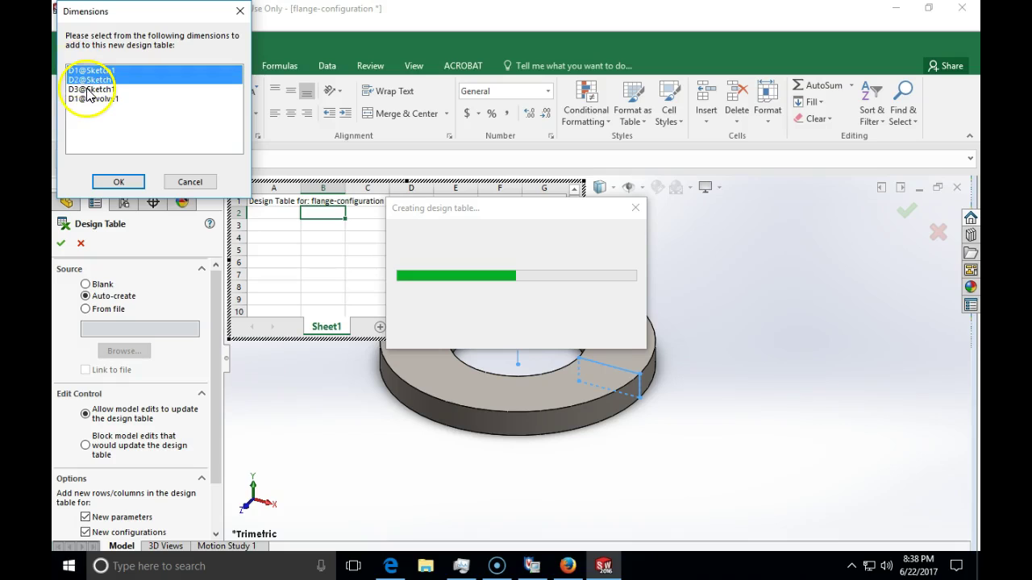
ctrl+click(89, 89)
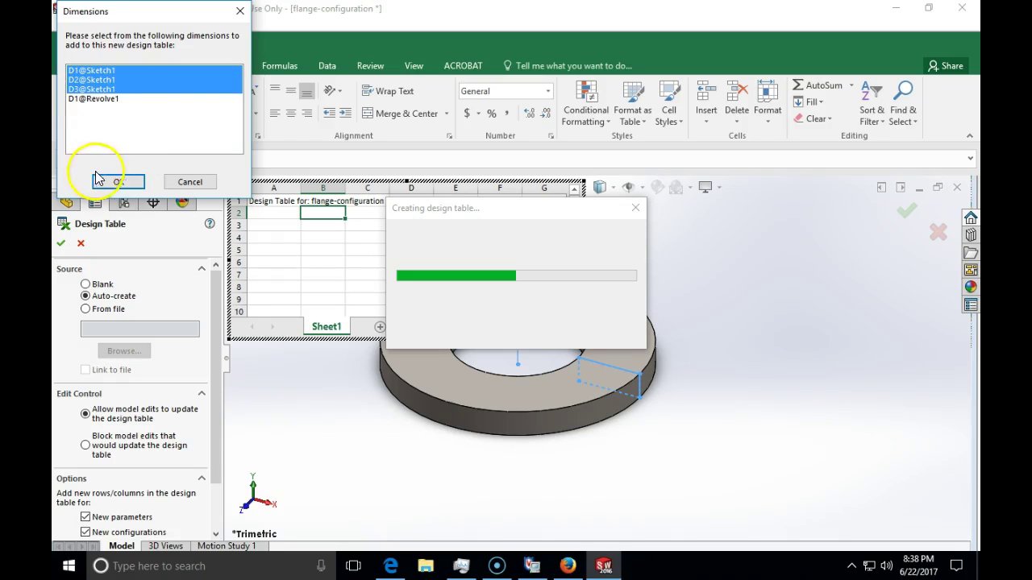
click(137, 182)
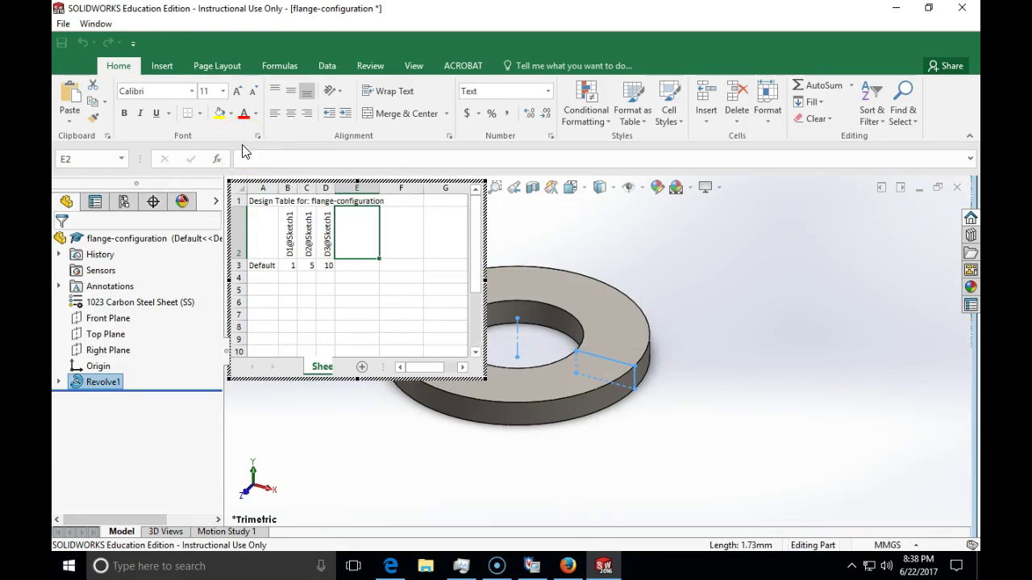
- Rename the Default configuration to 0000 and name the next row 0001
click(257, 267)
text(001)
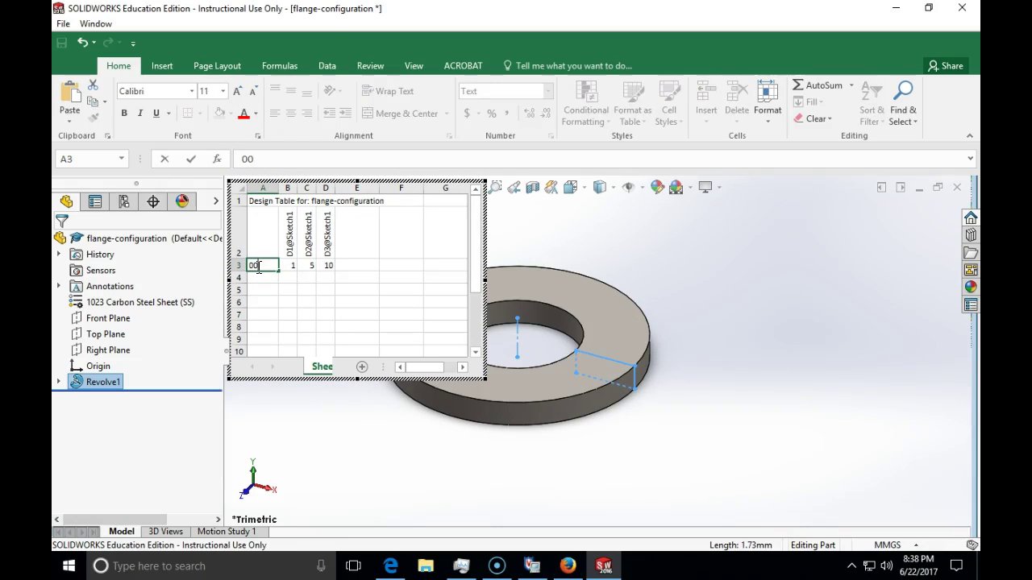
key(Return)
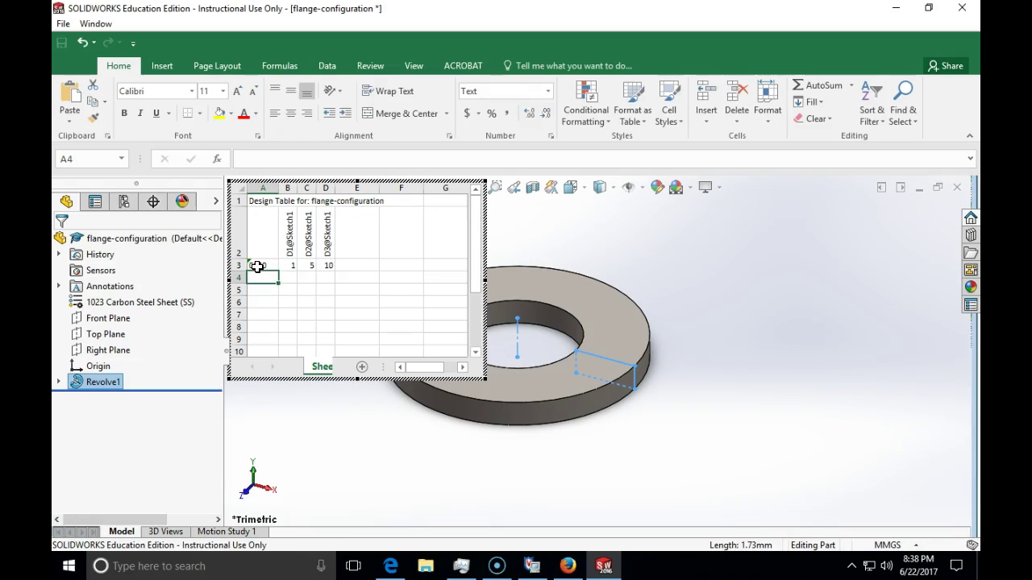
text(-)
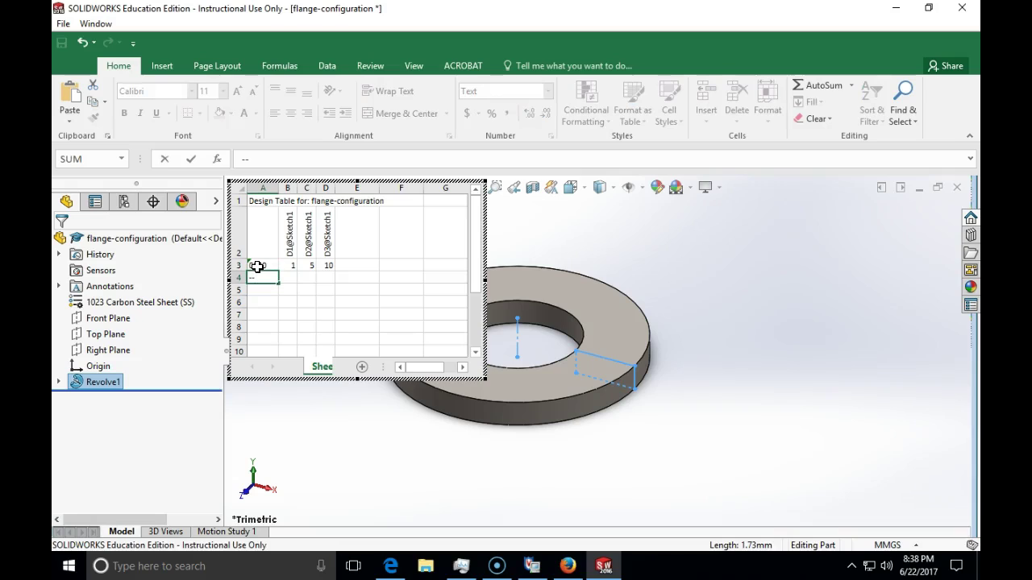
text(-)
key(Escape)
text(00)
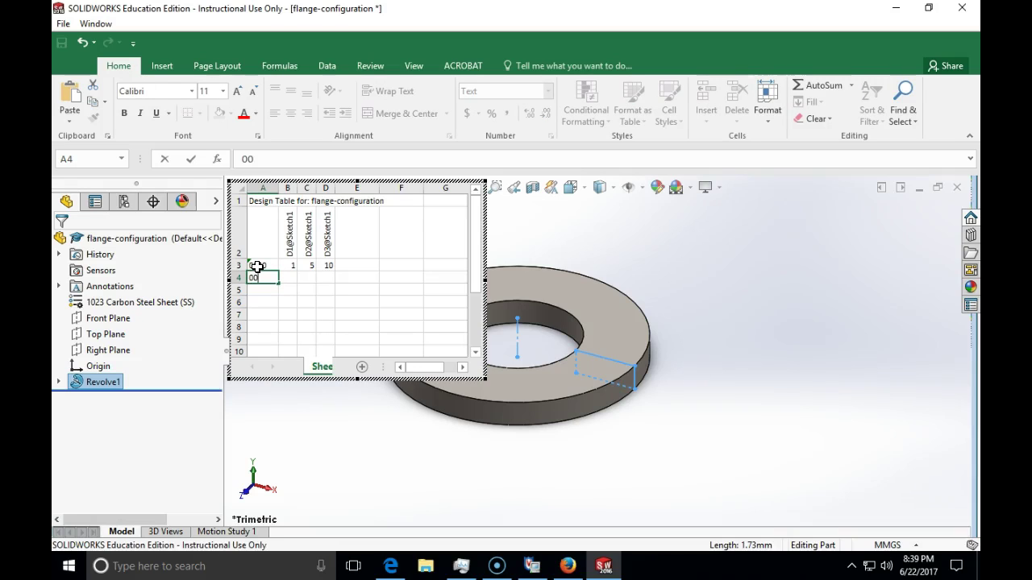
text(01)
click(256, 266)
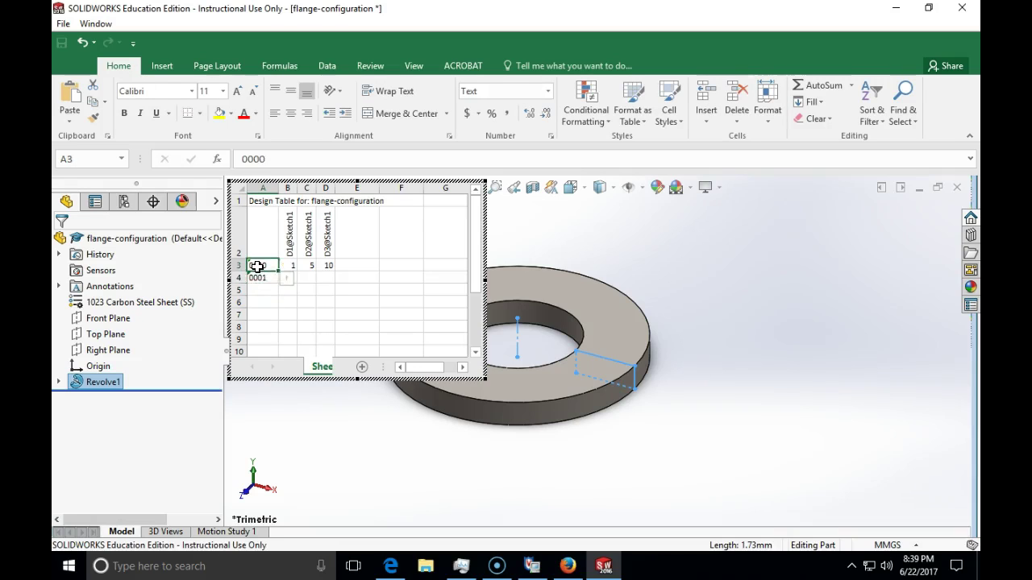
- Fill row 0001's dimension cells with 5, 5 and 10, checking the whiteboard sketch
key(Down)
key(Right)
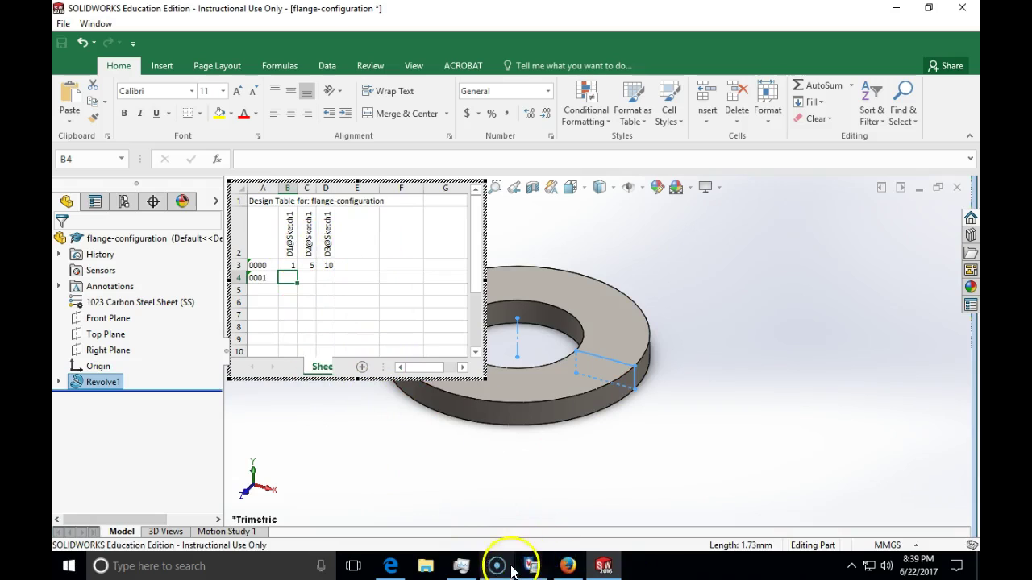
click(568, 566)
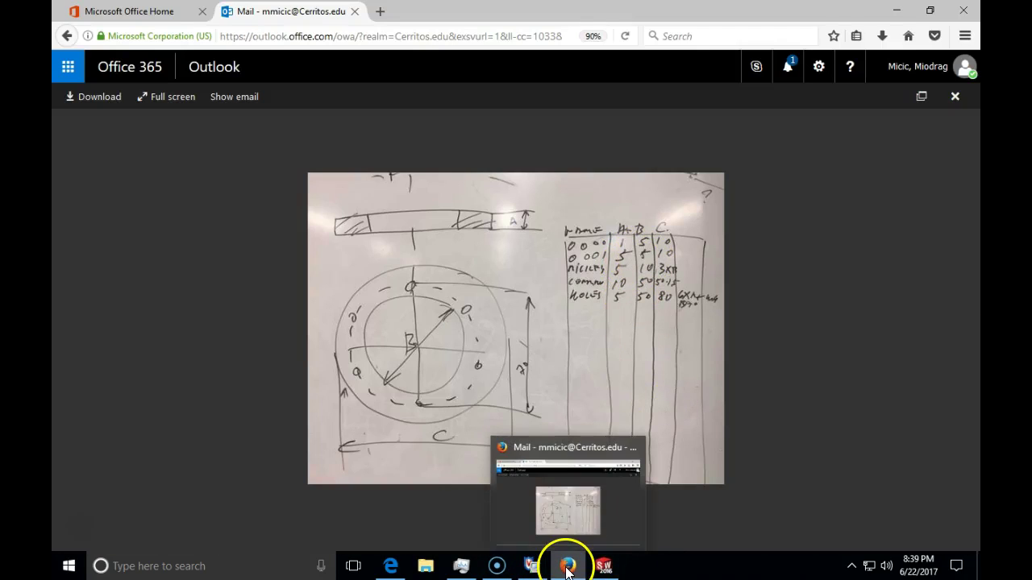
click(603, 566)
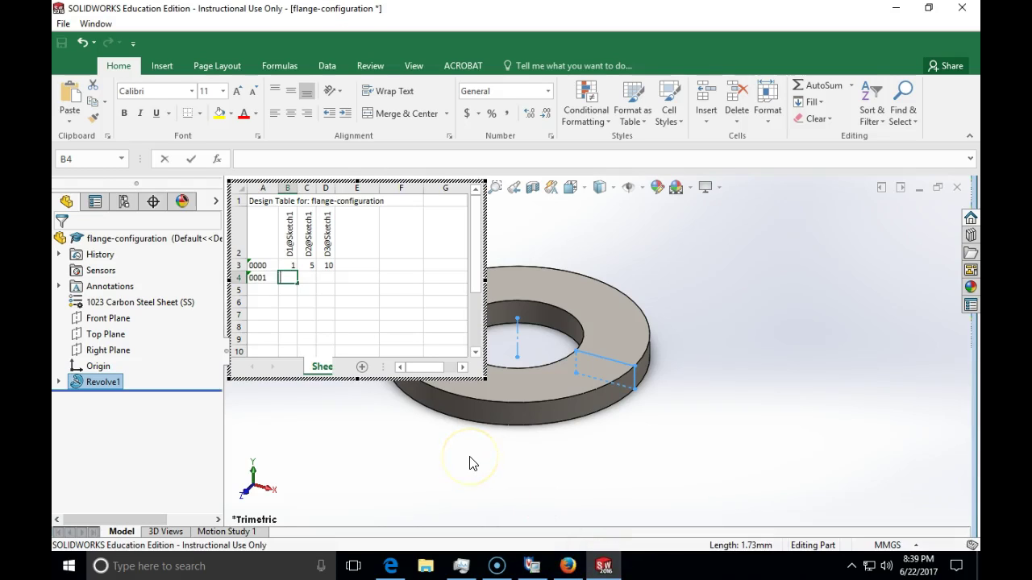
key(Up)
key(Up)
key(Down)
key(Right)
text(5)
key(Return)
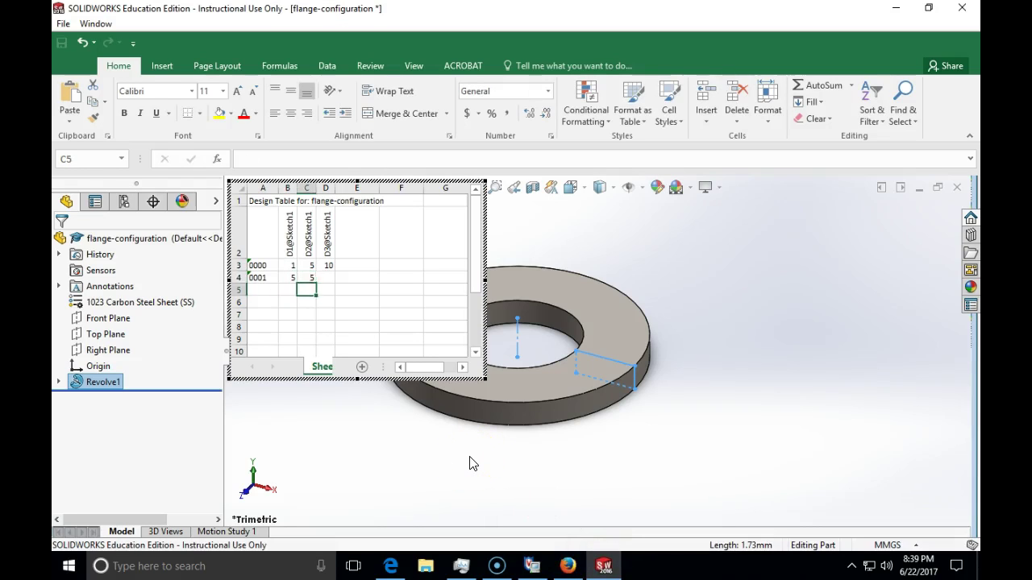
key(Up)
key(Right)
text(10)
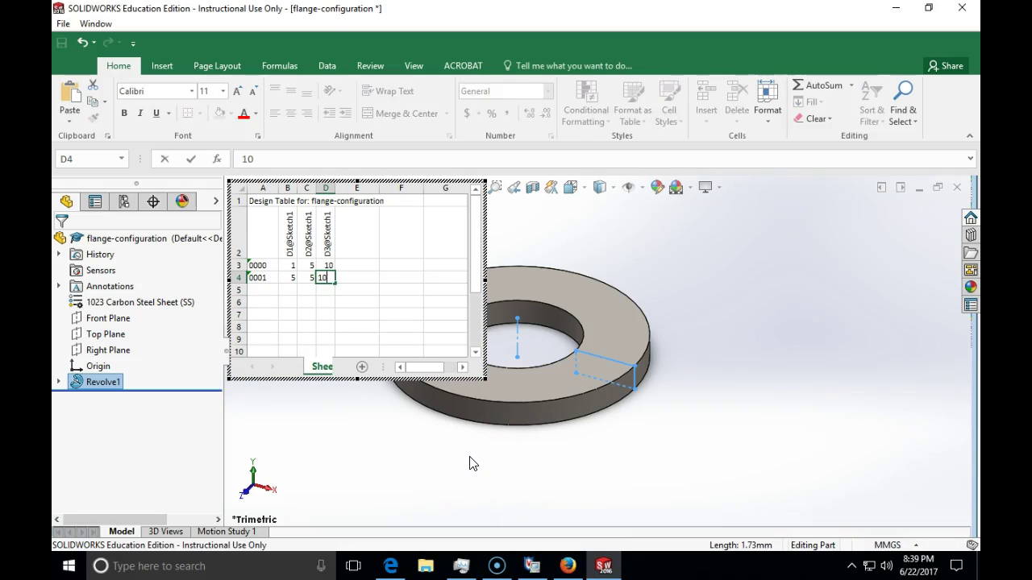
key(Return)
- Start a new configuration row named 0002
key(Left)
key(Left)
key(Left)
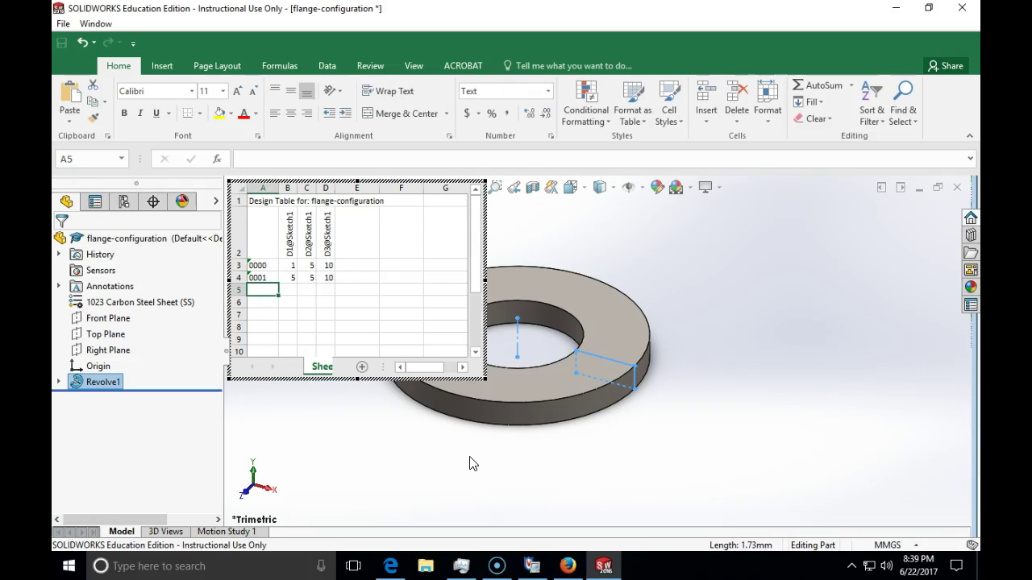
text(0002)
key(Tab)
- Rename the 0002 row to Mickey after checking the sketch
click(568, 566)
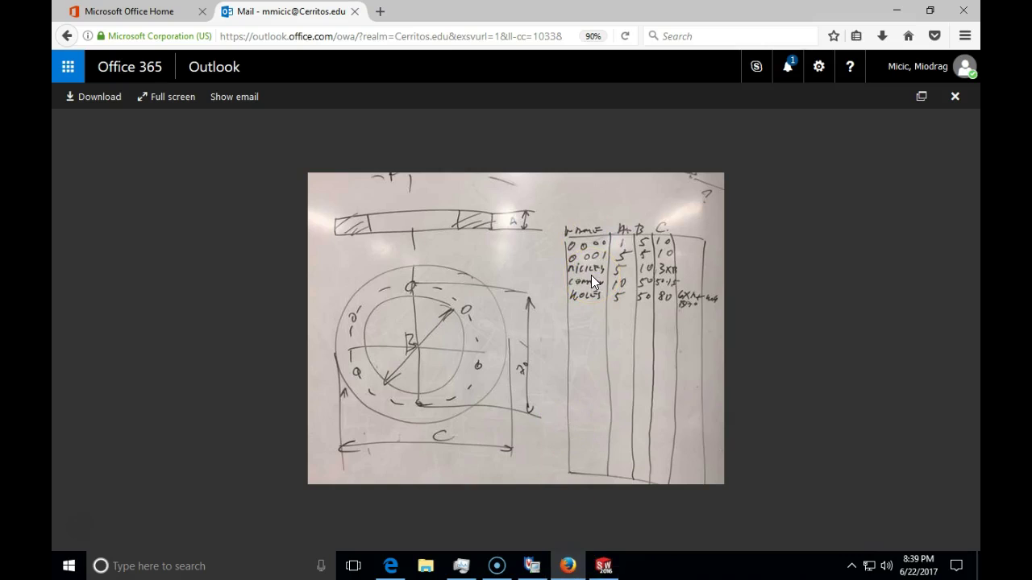
click(596, 566)
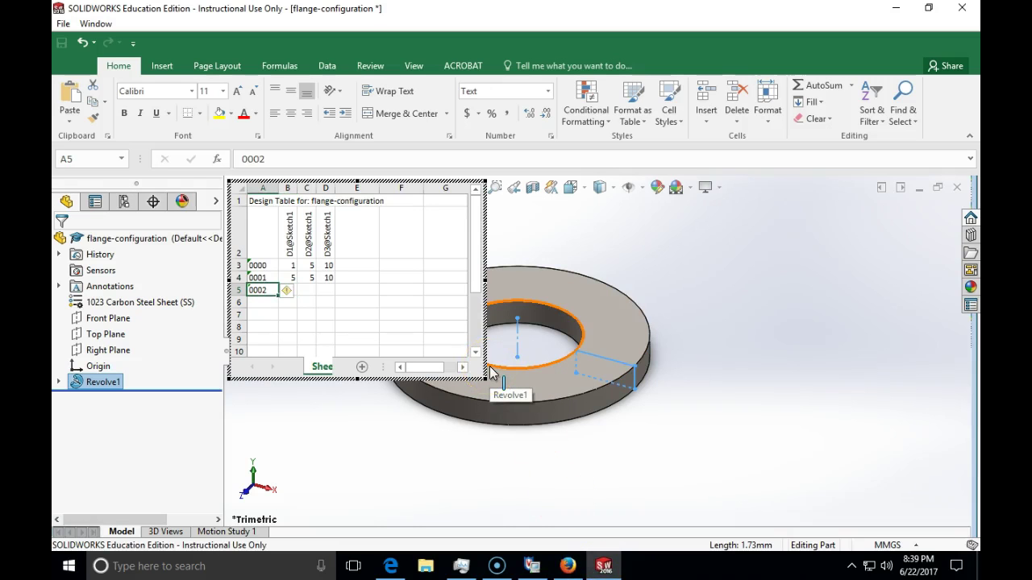
text(Mickey)
key(Tab)
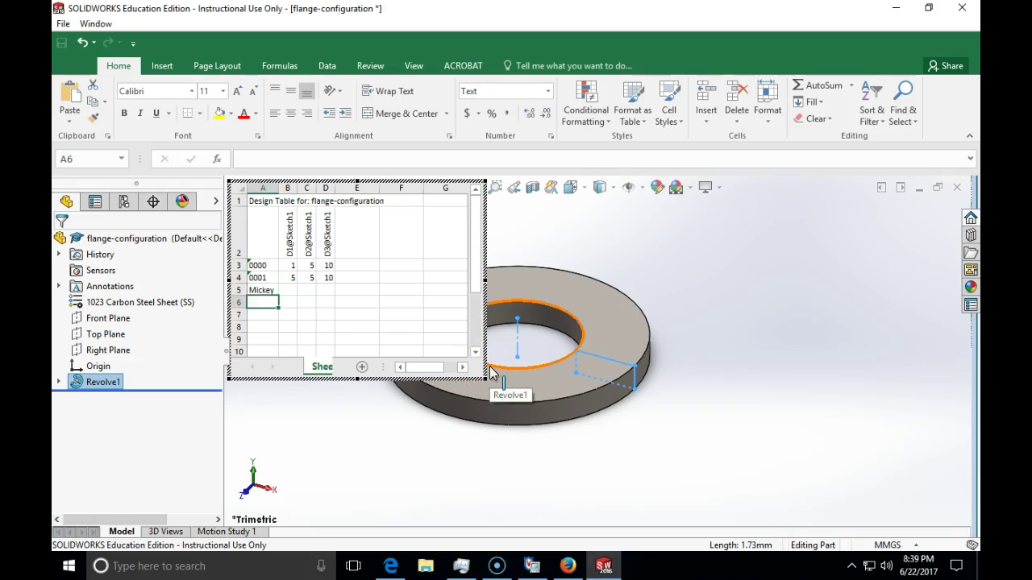
- Give Mickey D1 5, D2 10 and D3 as the formula =3*D1, giving 15
click(568, 566)
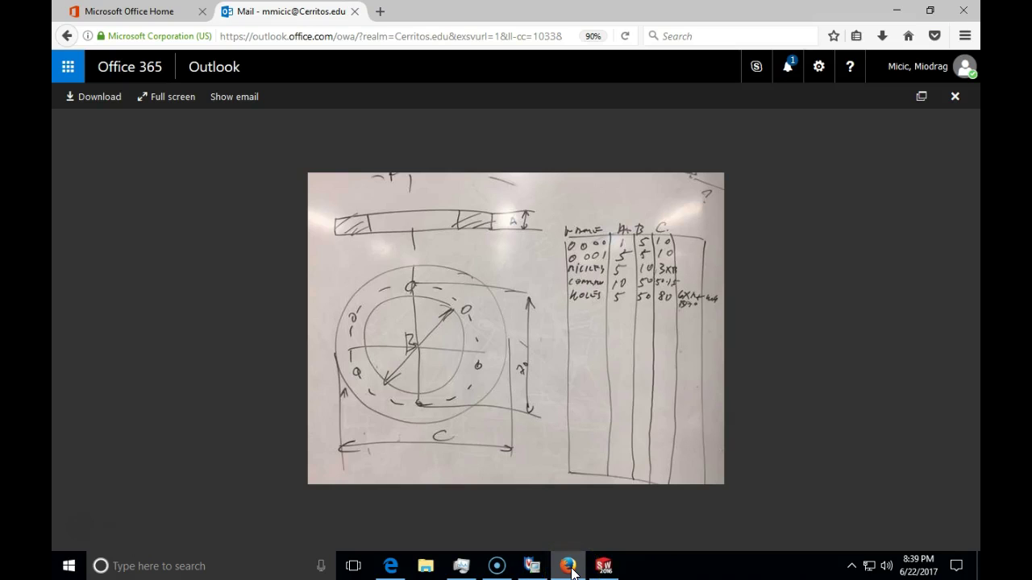
click(568, 566)
click(416, 411)
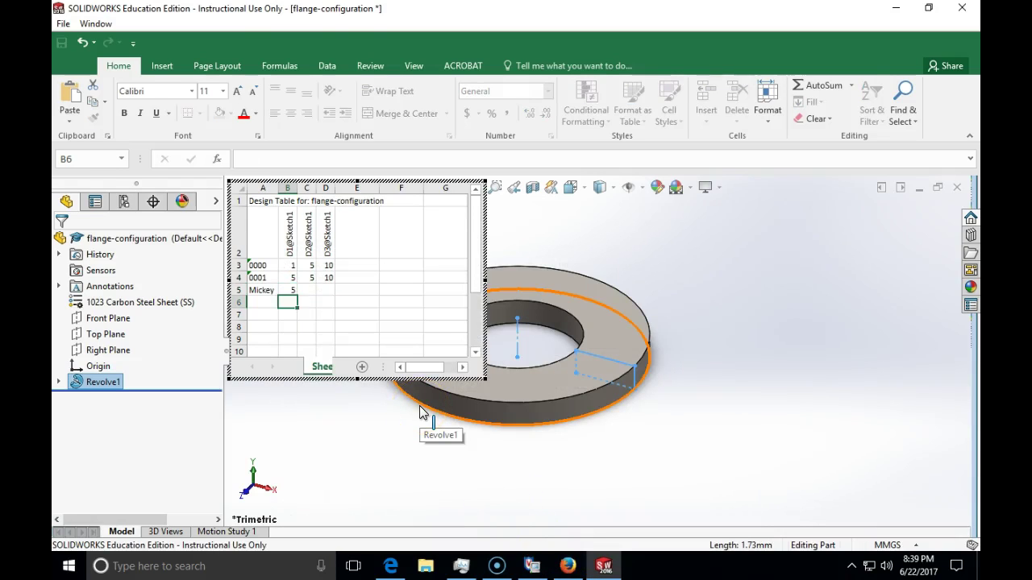
key(Up)
key(Right)
text(10)
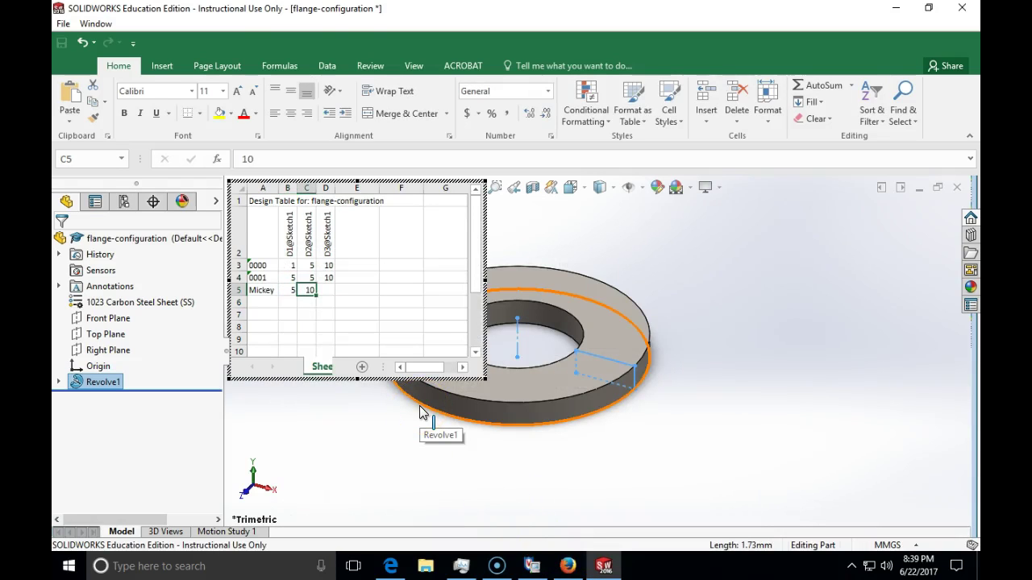
key(Tab)
text(=)
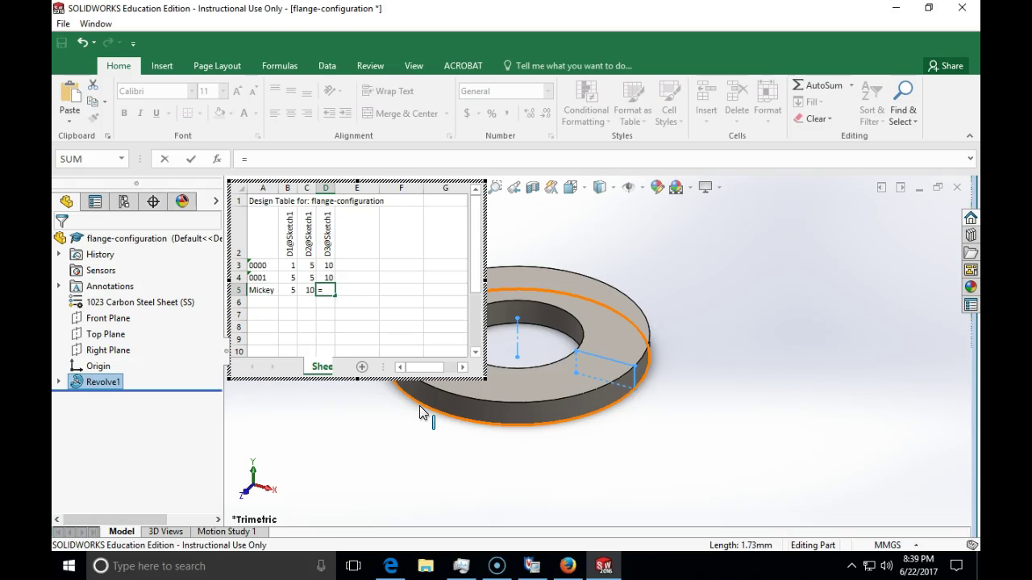
text(3*)
click(292, 292)
key(Return)
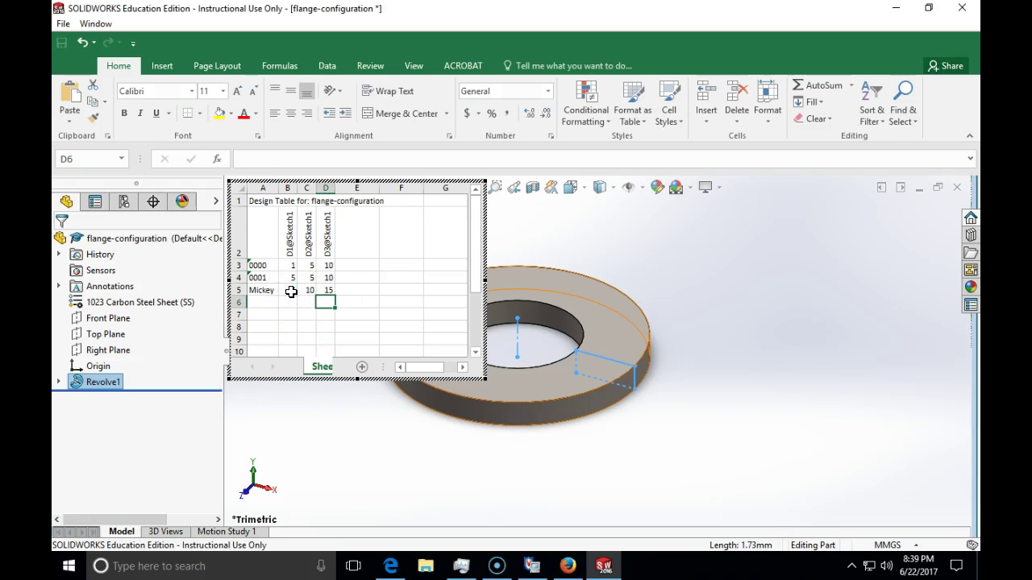
key(Left)
key(Left)
key(Left)
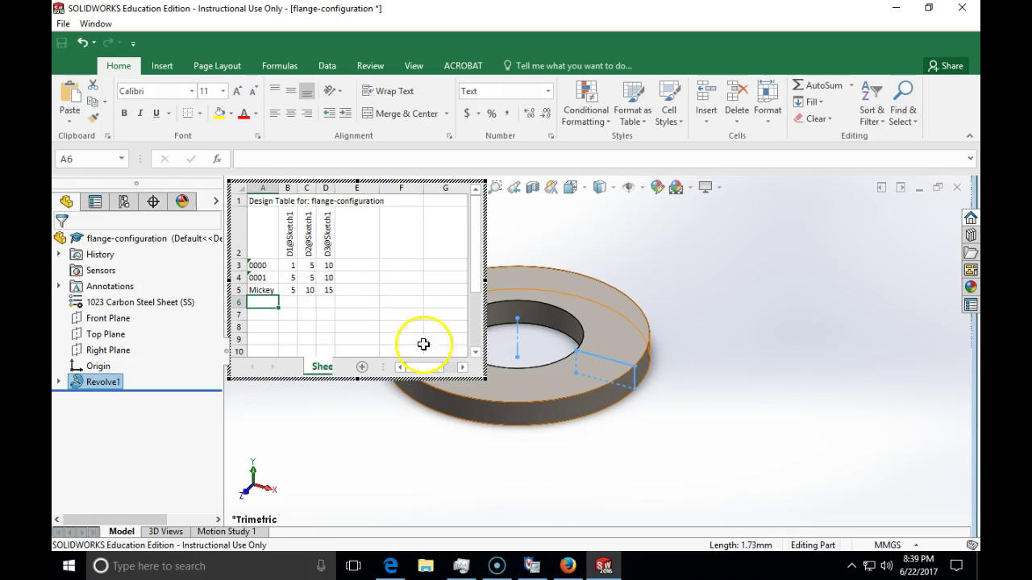
- Add a configuration row named Common with a D1 value of 10
click(568, 566)
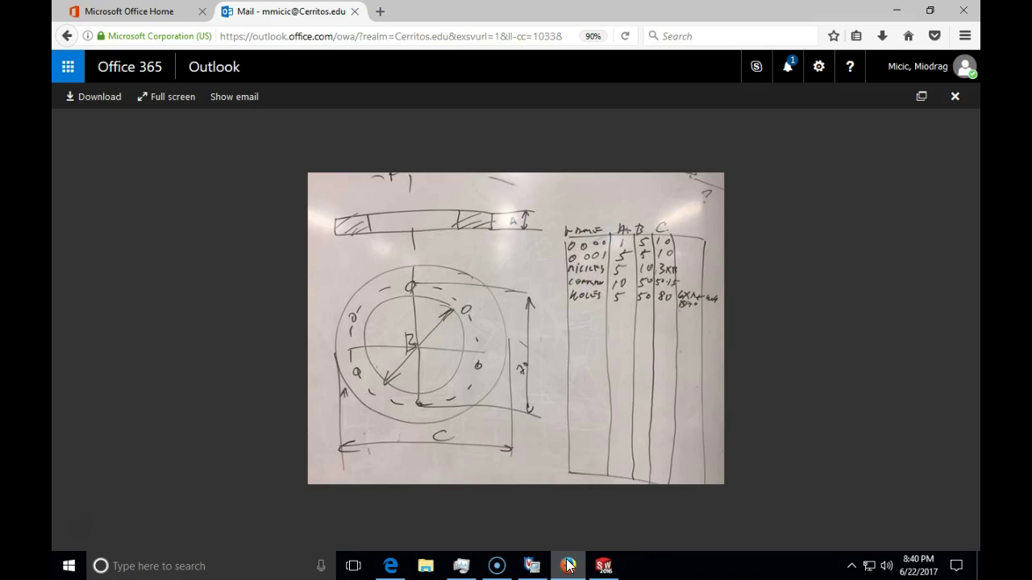
click(568, 566)
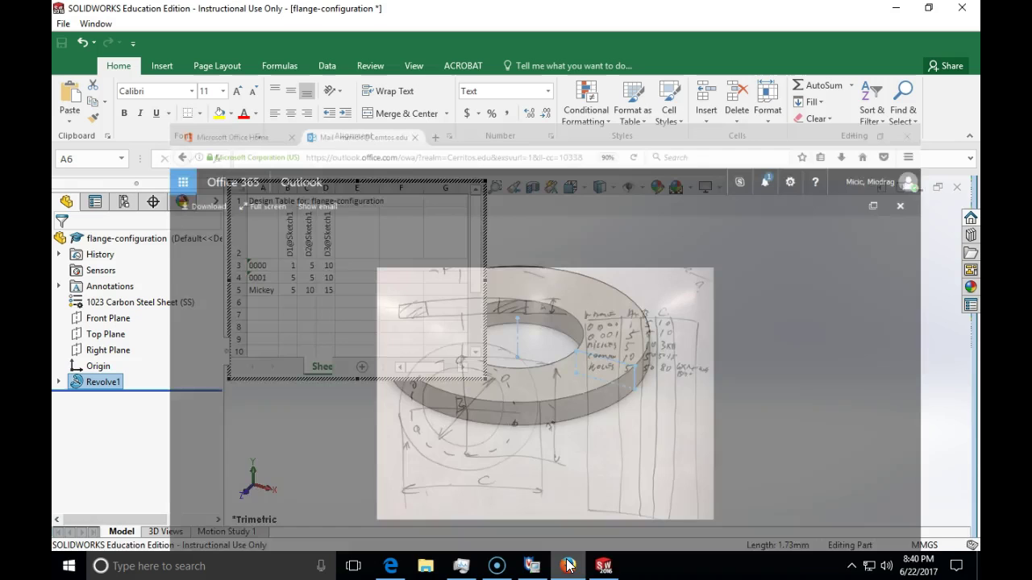
text(Common)
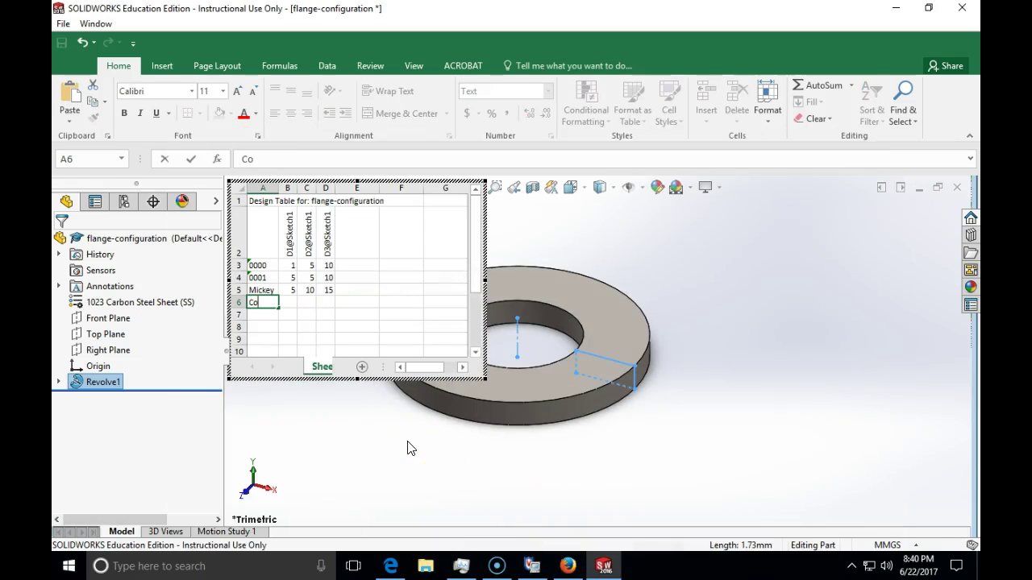
key(Return)
key(Up)
key(Right)
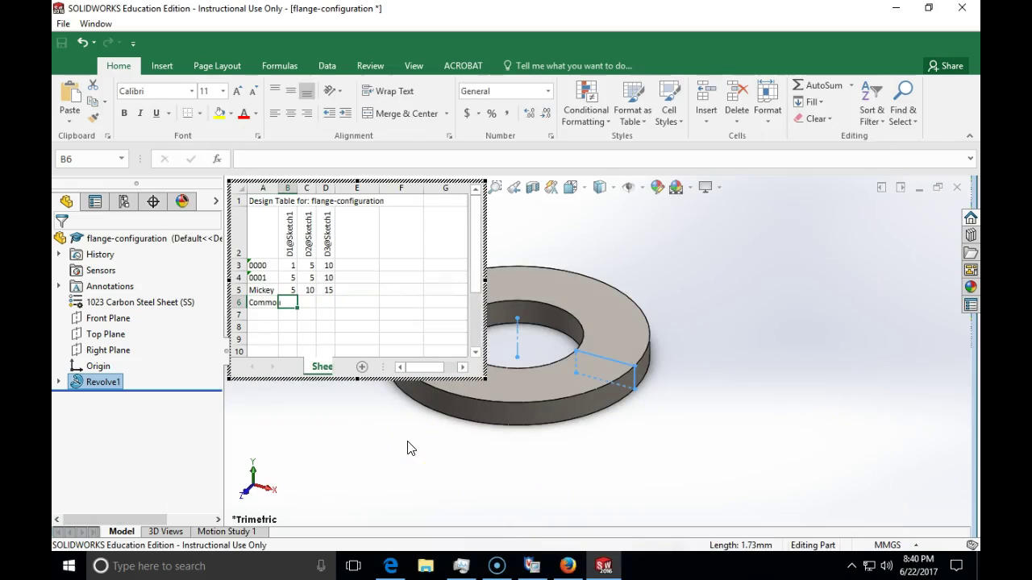
text(10)
key(Tab)
- Set Common's D2 to 15 and D3 to the formula D2*1.5, giving 23
text(165)
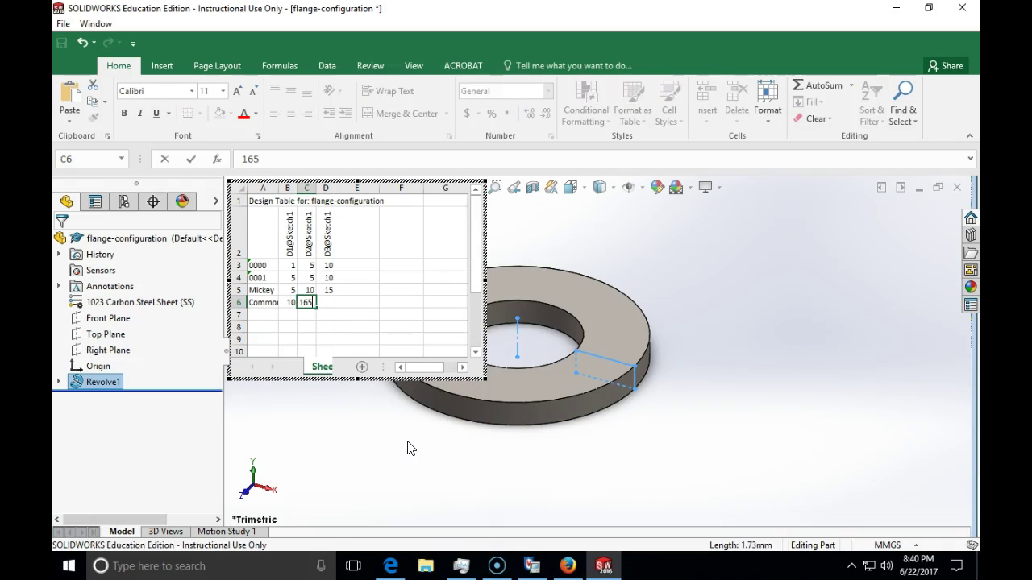
key(BackSpace)
key(BackSpace)
text(5)
key(Tab)
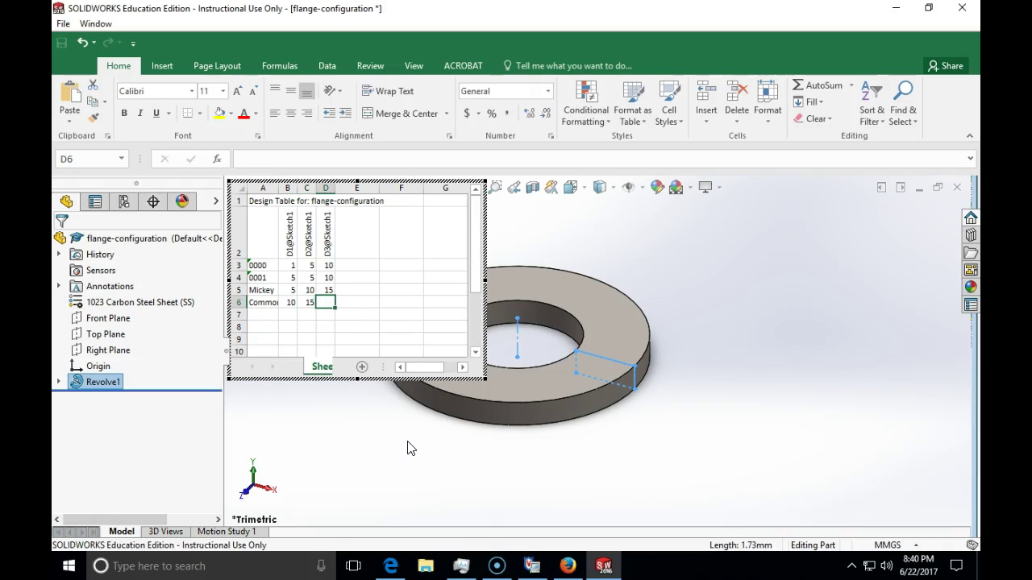
text(=)
key(Left)
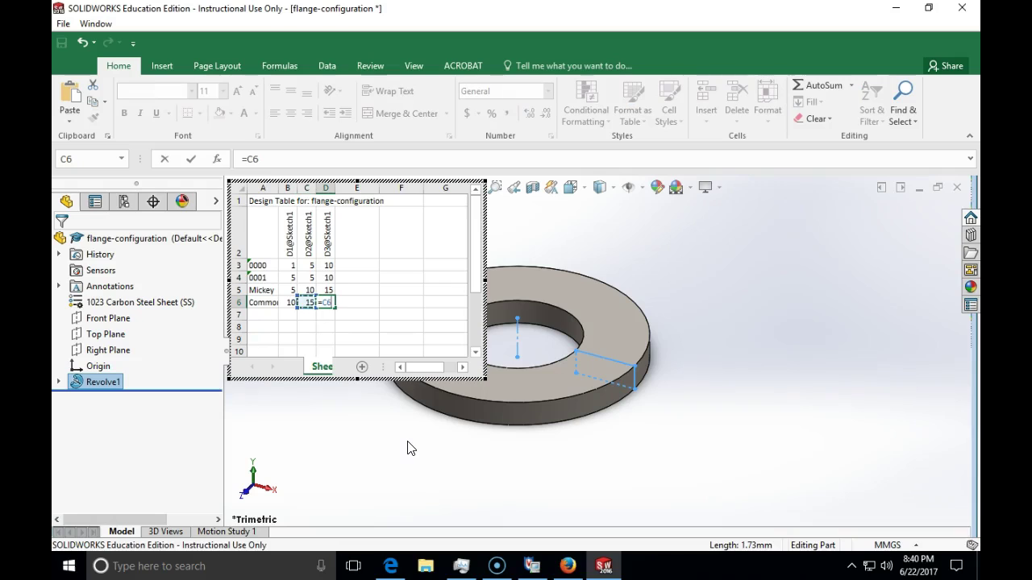
text(*1.5)
key(Return)
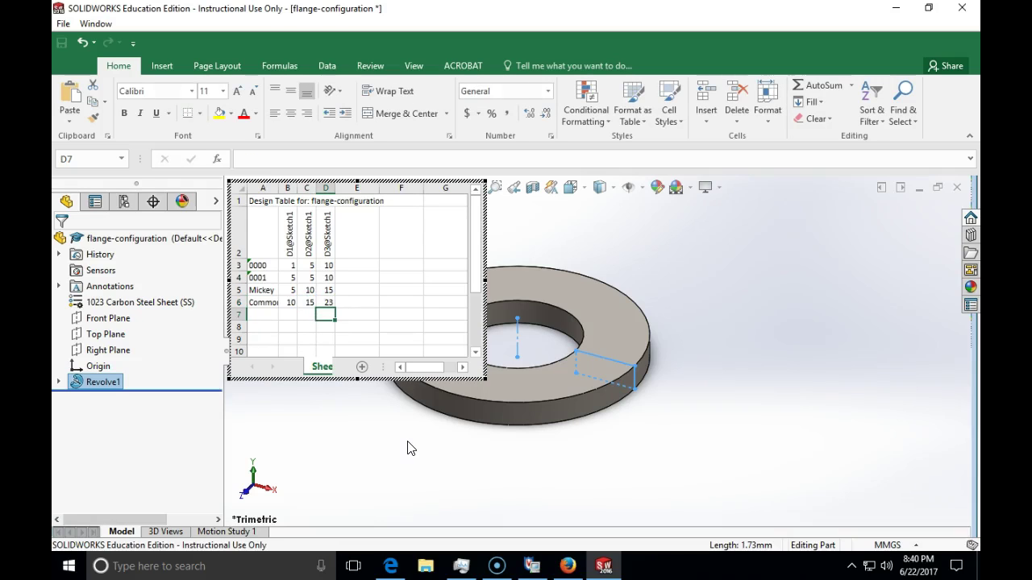
key(Left)
key(Left)
key(Left)
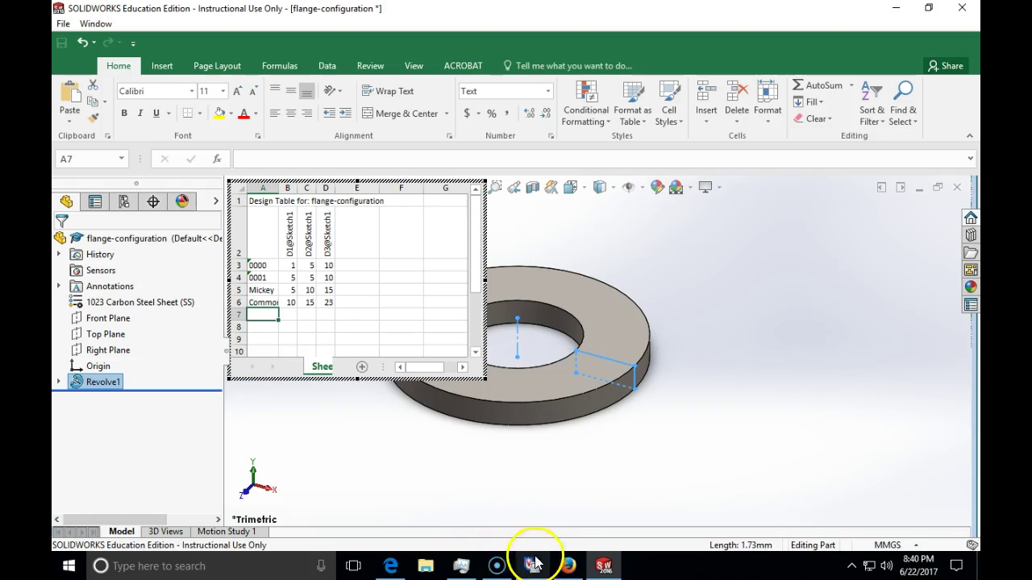
- Name row 7 With_Holes
click(566, 566)
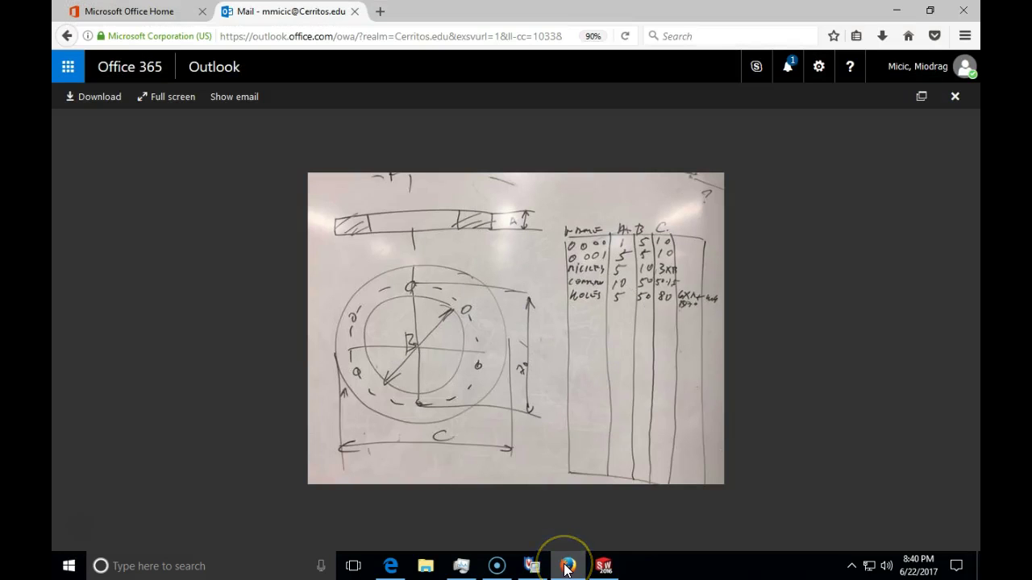
click(567, 566)
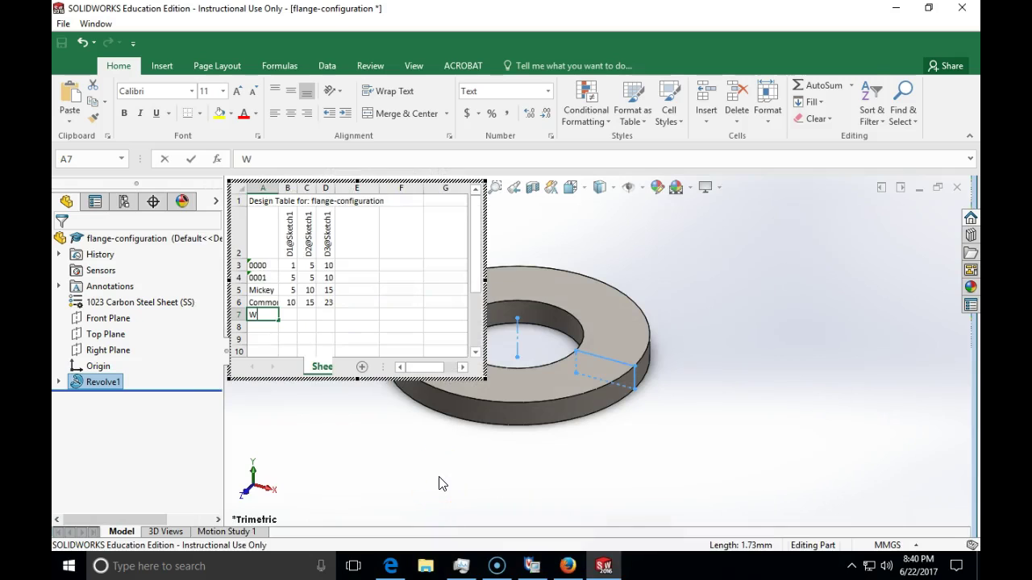
text(ith)
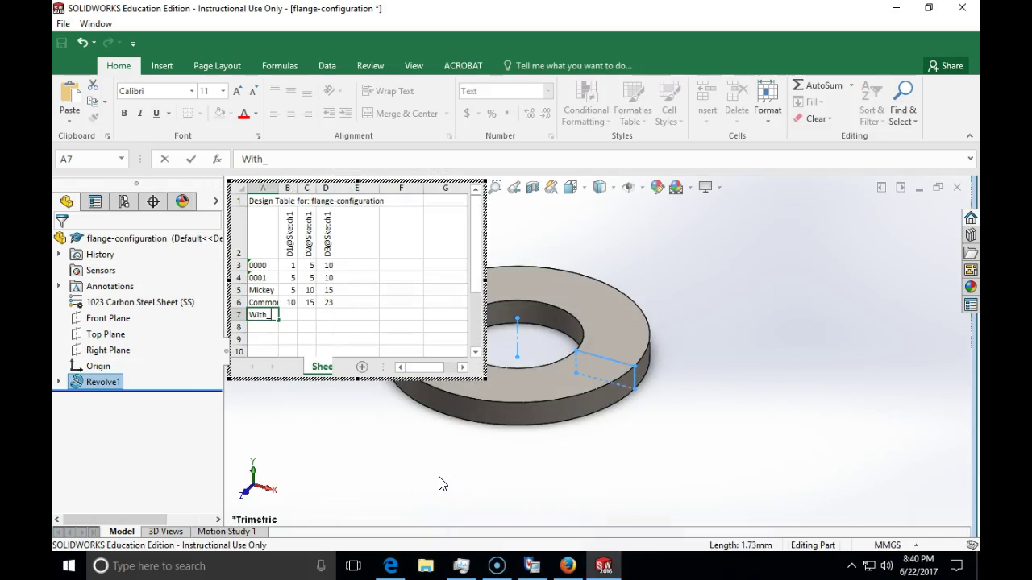
text(_HOles)
key(Tab)
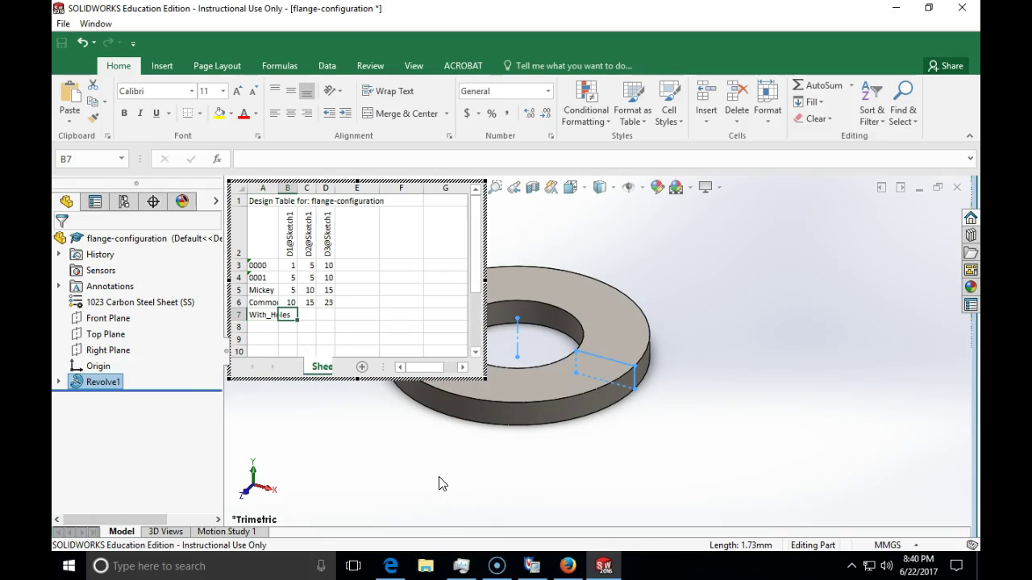
- Enter 5, 50 and 80 in With_Holes' B7, C7 and D7 cells
click(568, 565)
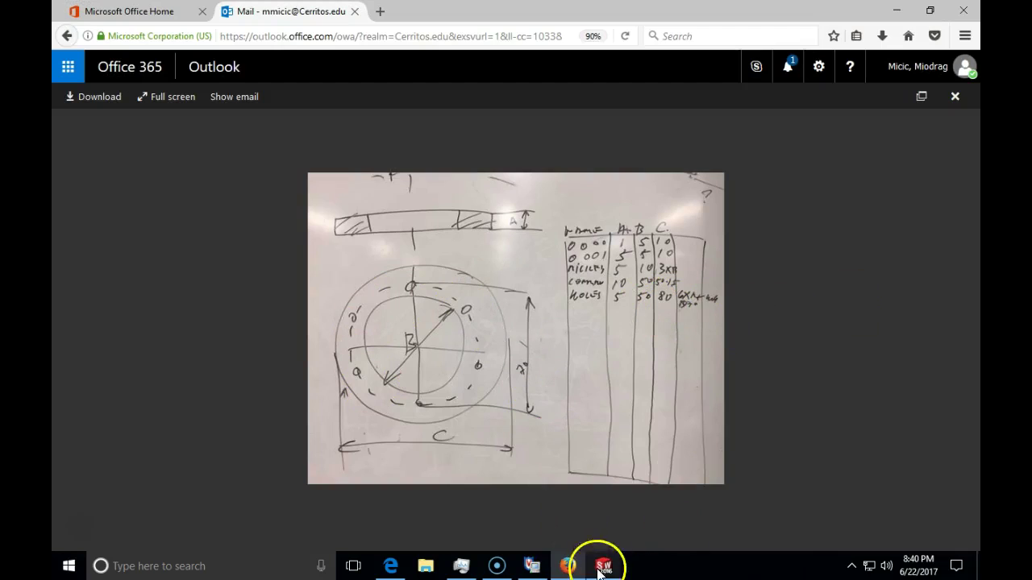
click(568, 562)
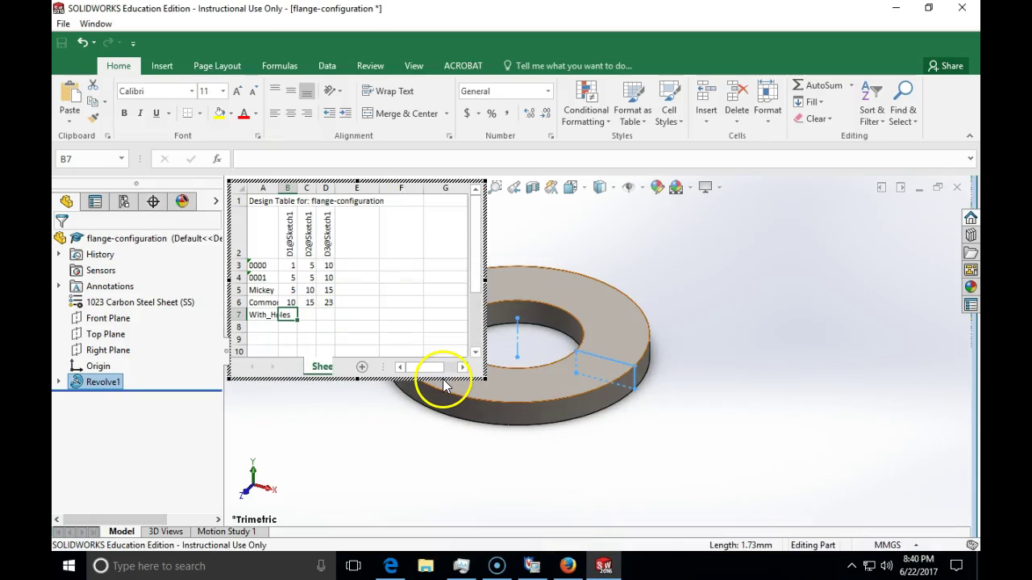
text(5)
key(Tab)
text(50)
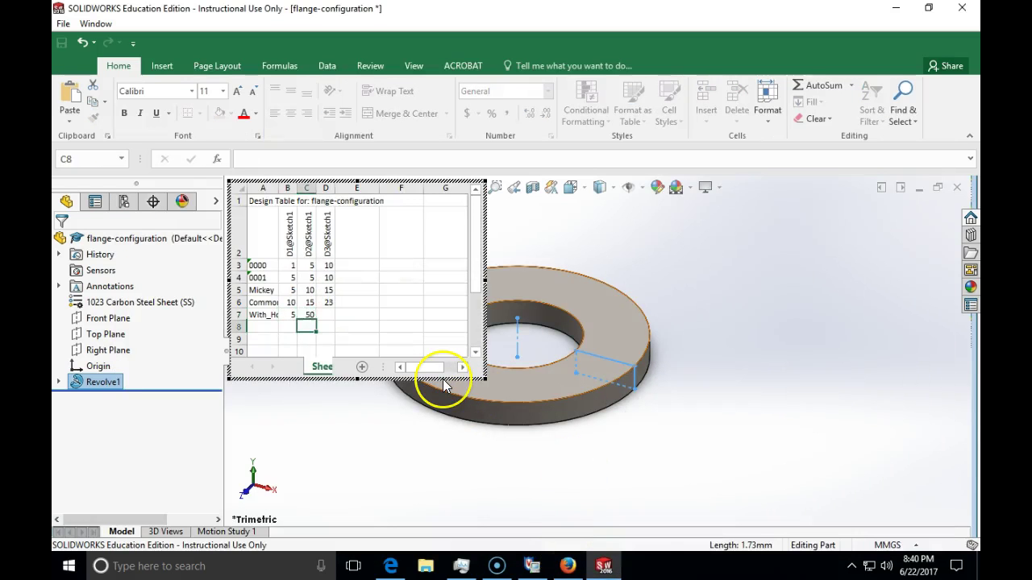
key(Tab)
text(80)
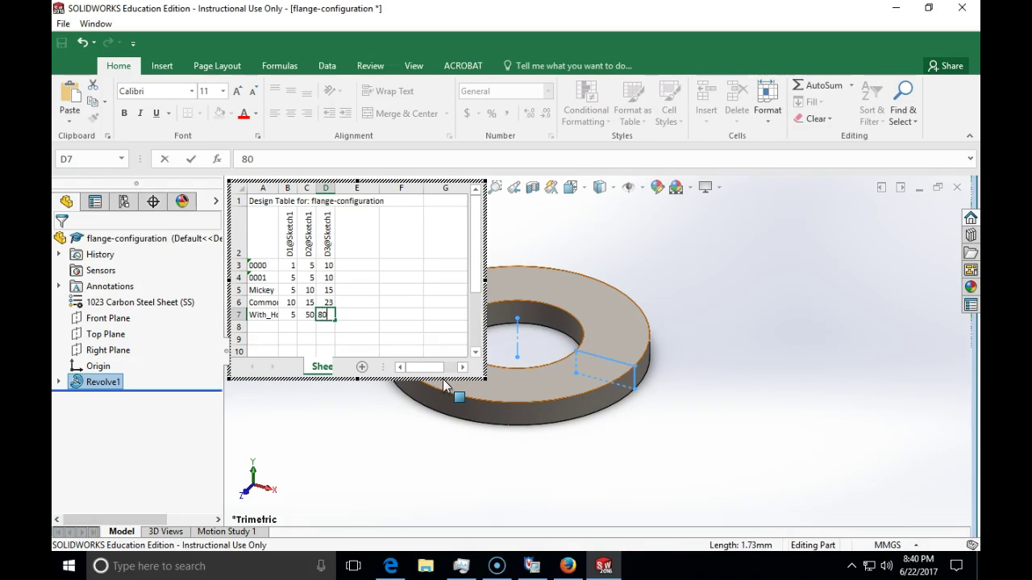
key(Return)
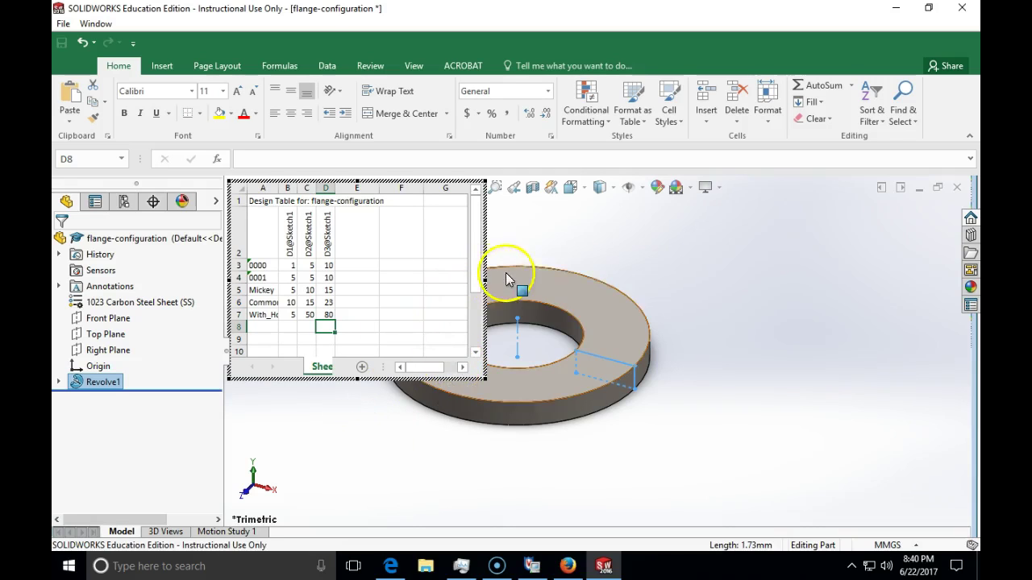
- Close the design table and accept the five generated configurations, 0000 through With_Holes
click(700, 296)
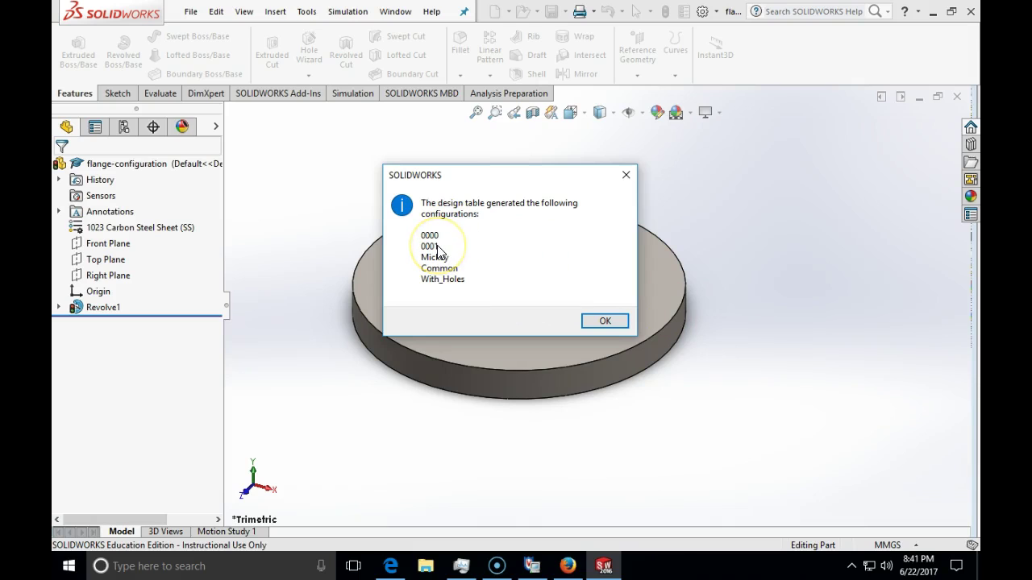
click(605, 321)
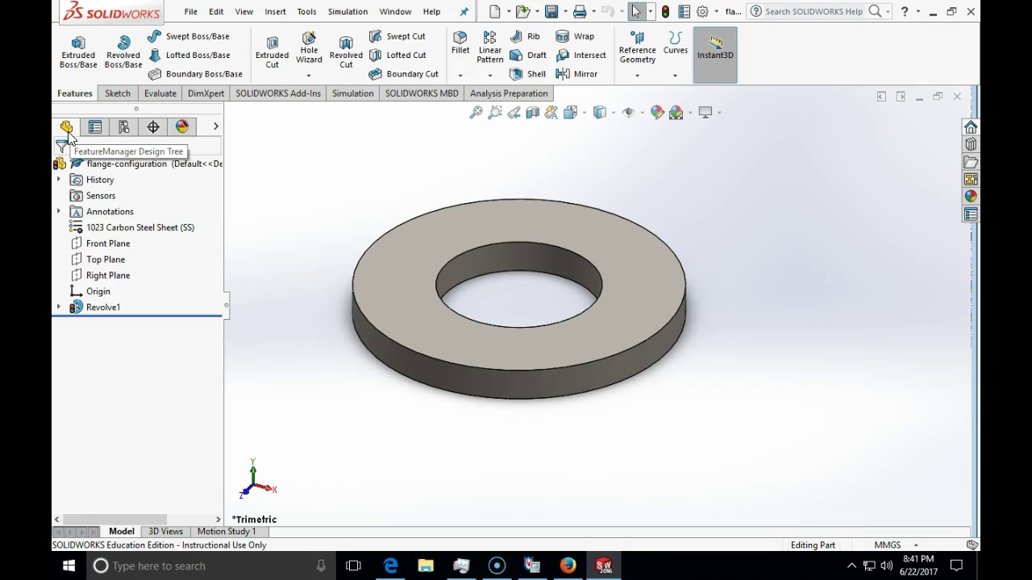
- Show the ConfigurationManager list and review its tree display options without changes
click(124, 127)
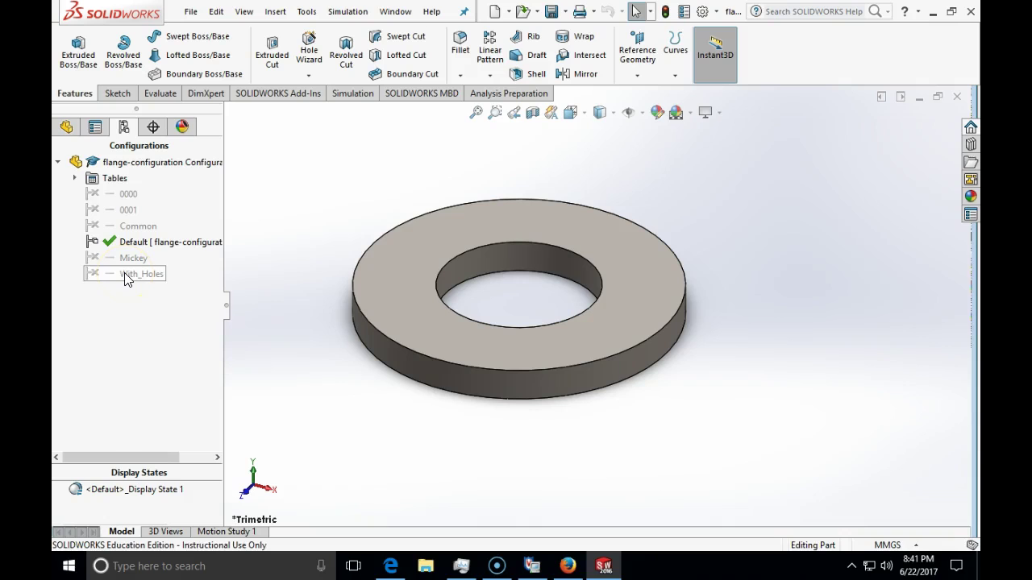
click(125, 200)
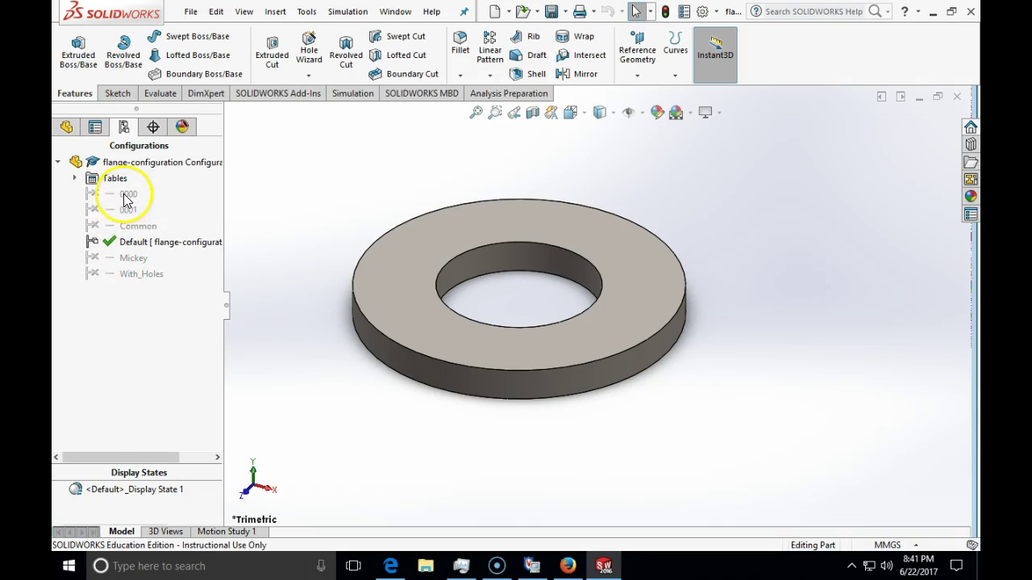
right_click(129, 219)
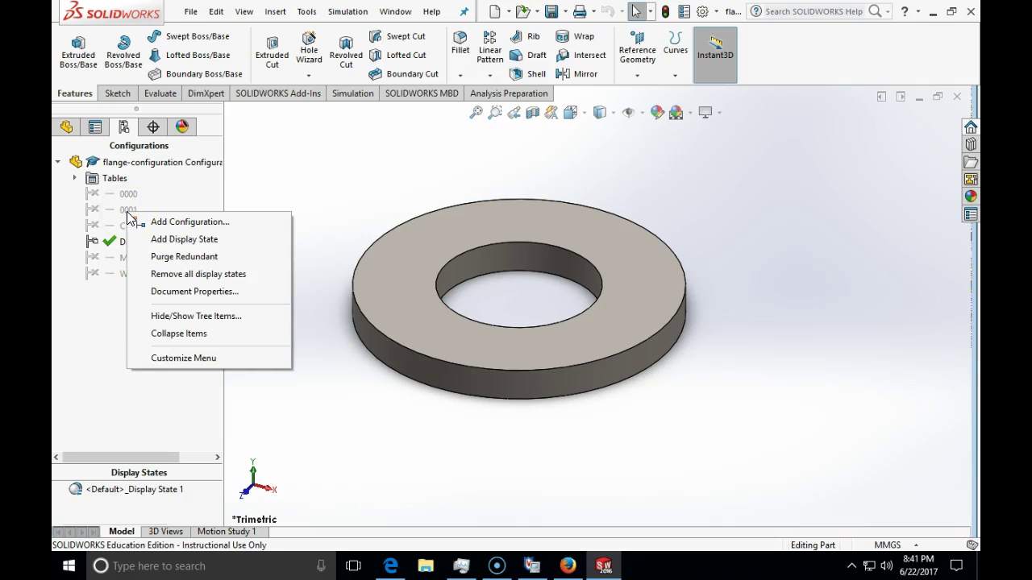
click(180, 317)
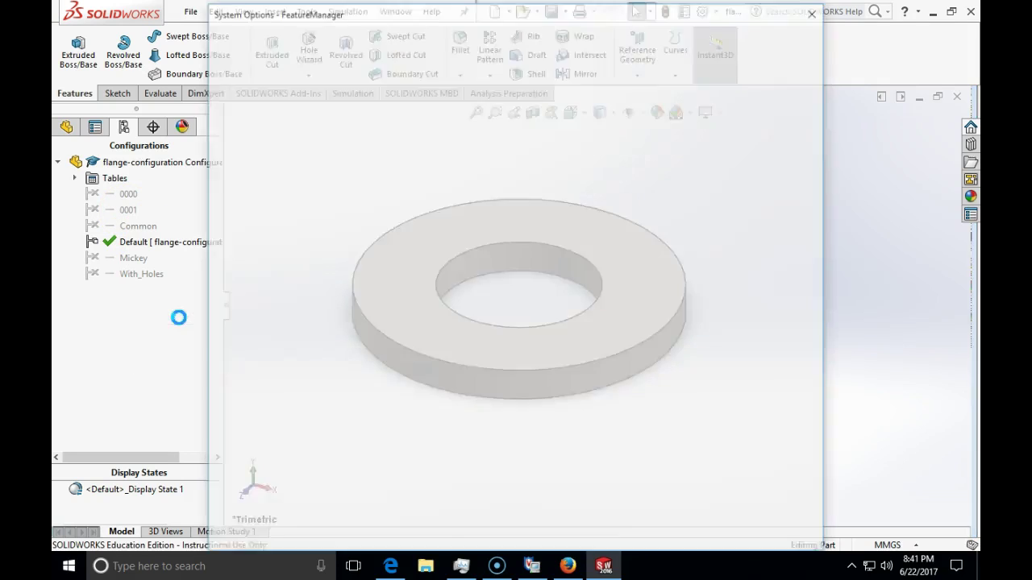
click(816, 13)
- Activate Common, 0001 and Mickey in turn, ending with With_Holes active
click(113, 225)
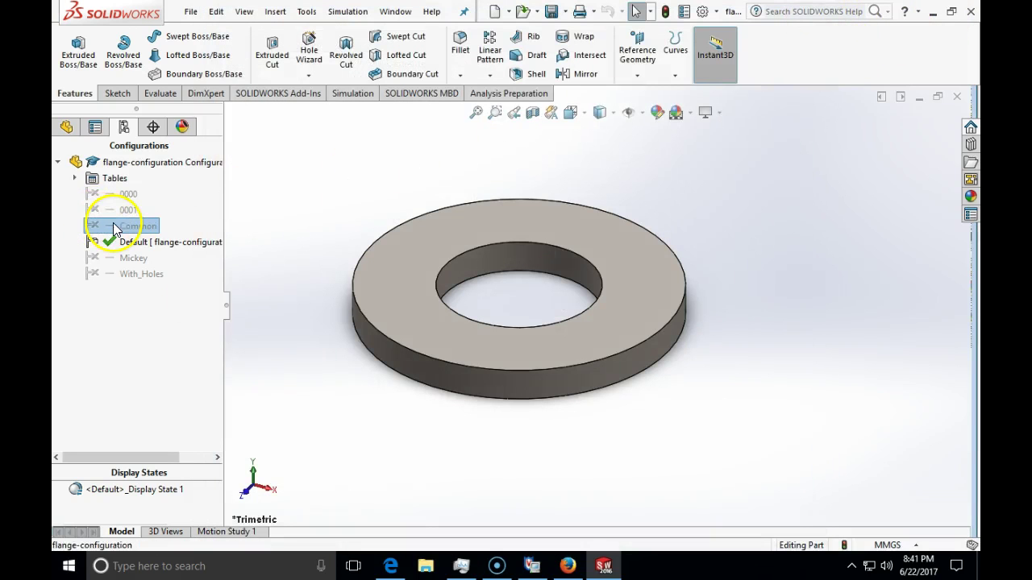
key(f)
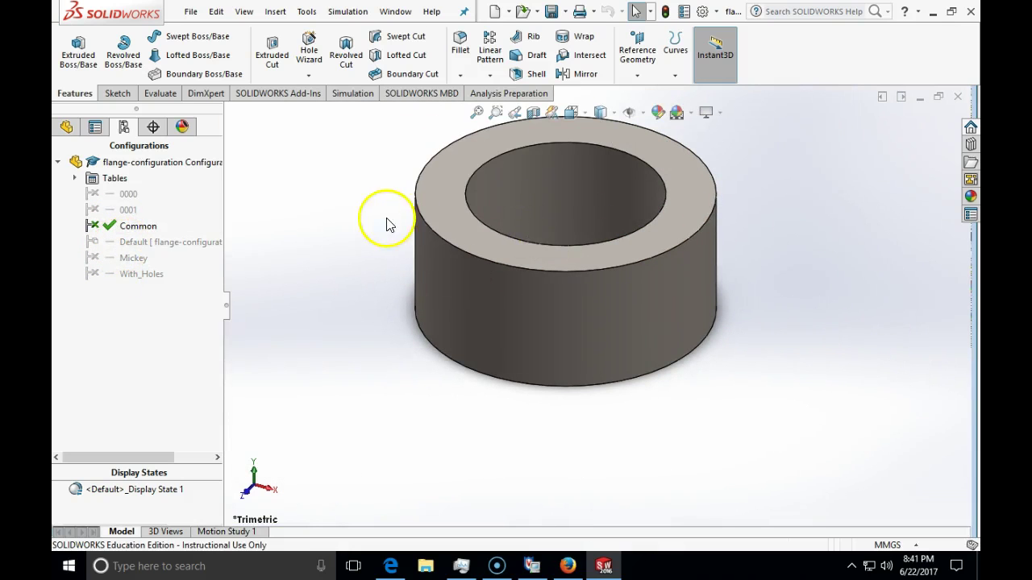
key(f)
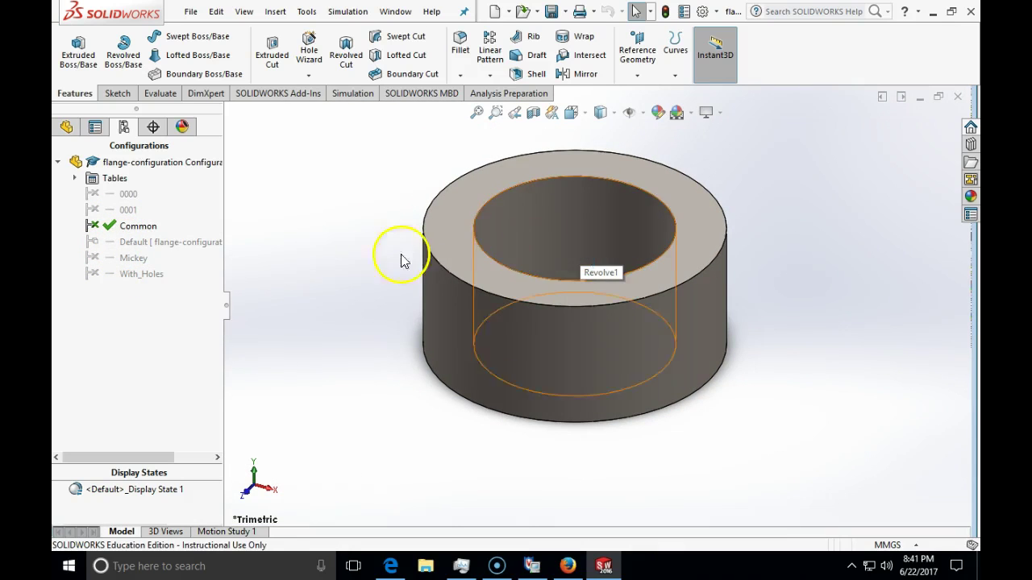
double_click(121, 211)
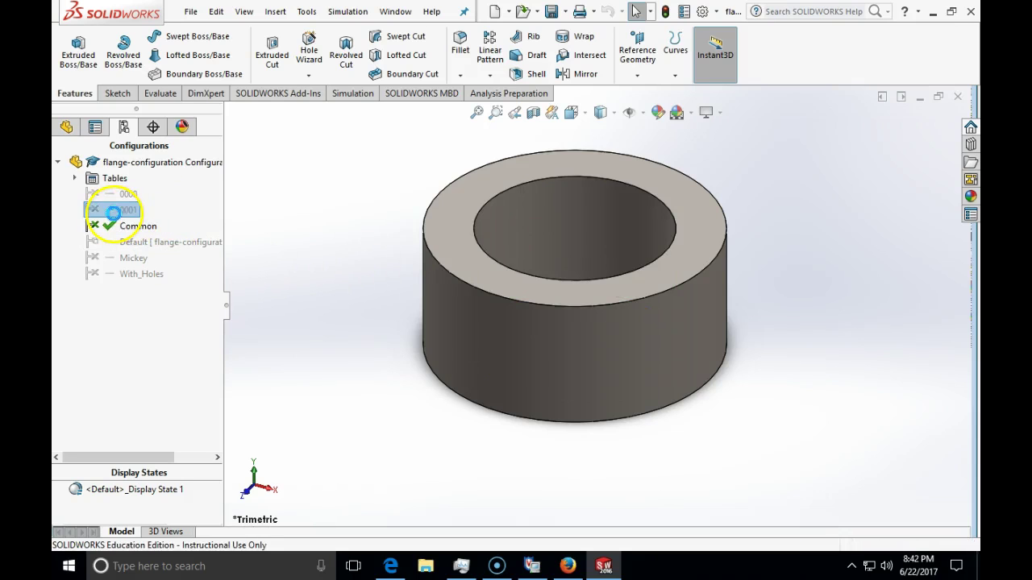
double_click(127, 260)
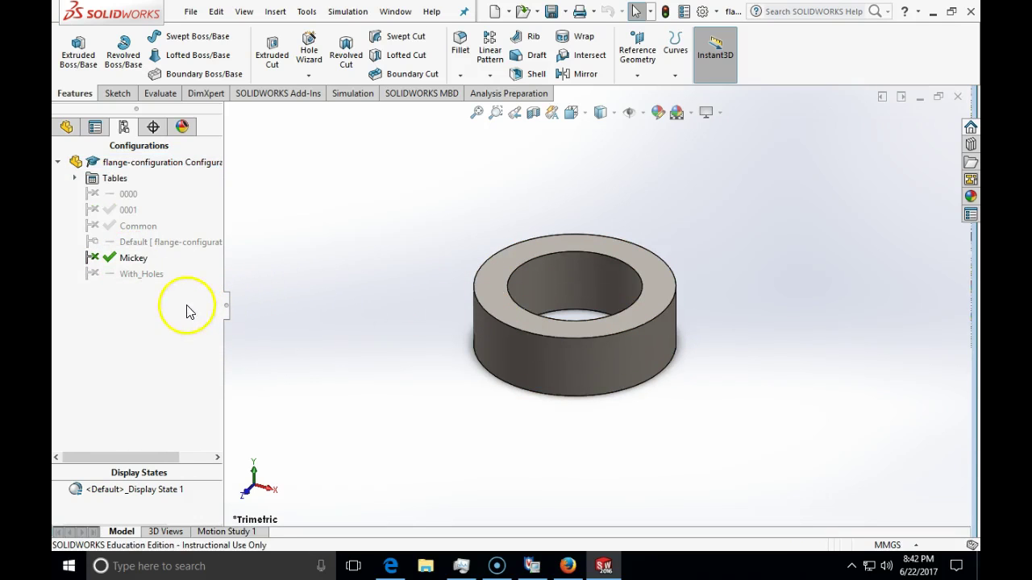
double_click(145, 275)
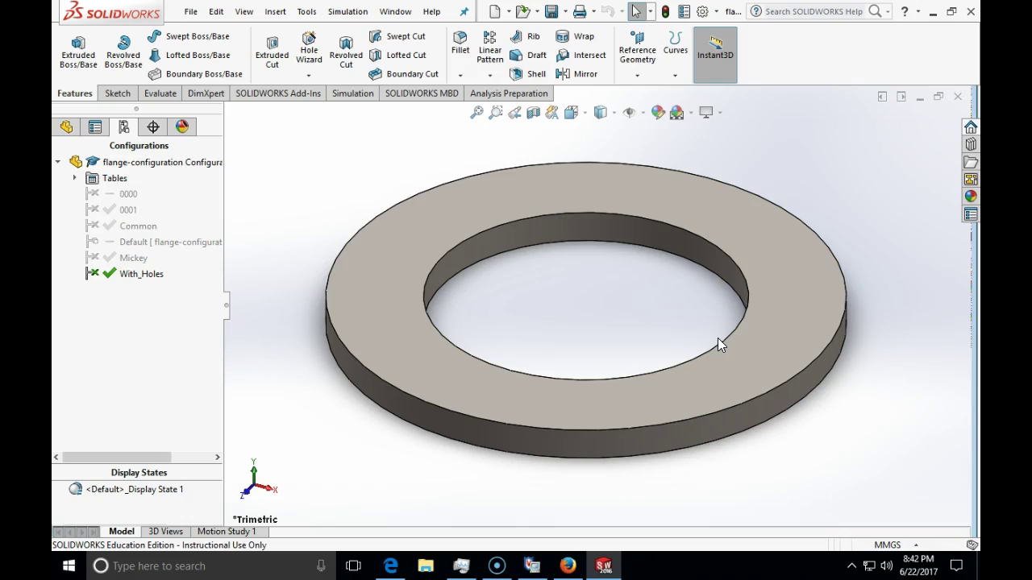
- Start a Hole Wizard hole feature in the With_Holes configuration
right_click(159, 276)
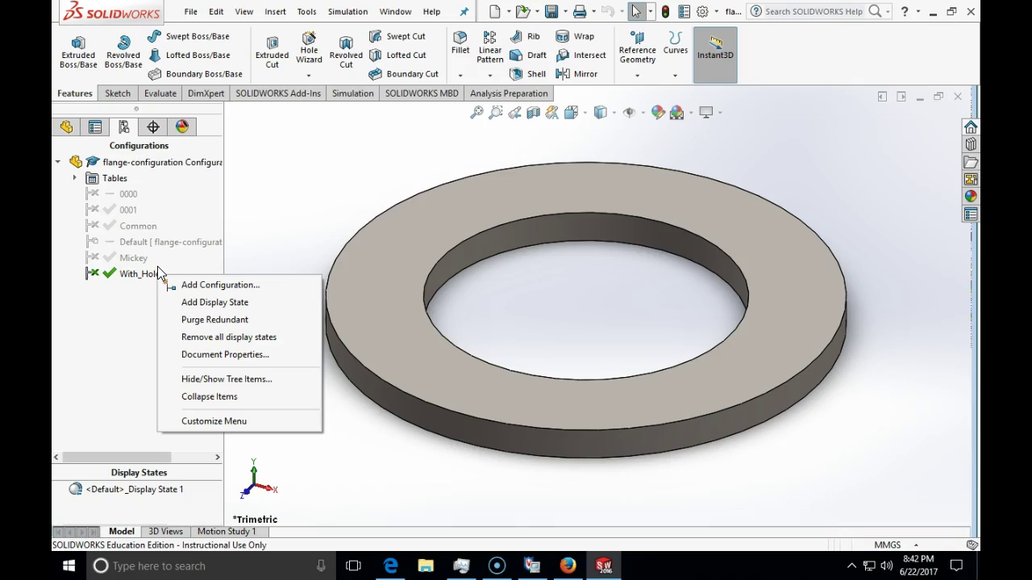
click(194, 150)
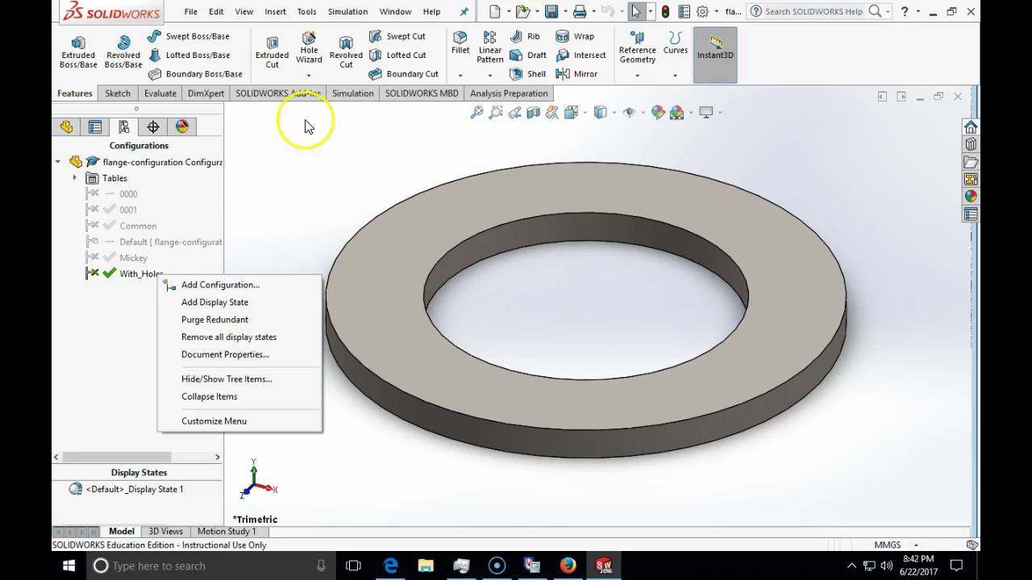
click(308, 62)
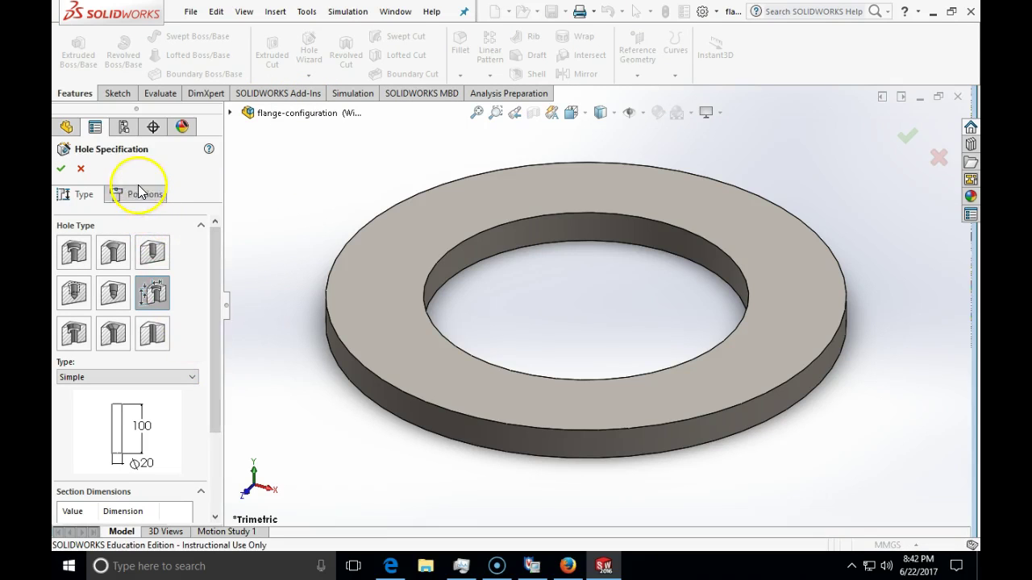
click(151, 256)
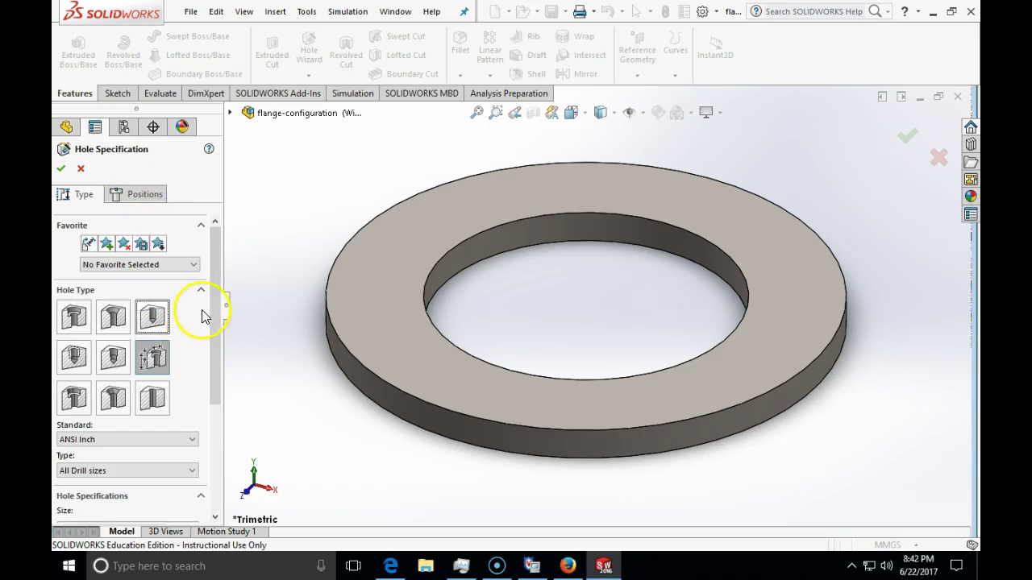
drag(213, 305, 224, 387)
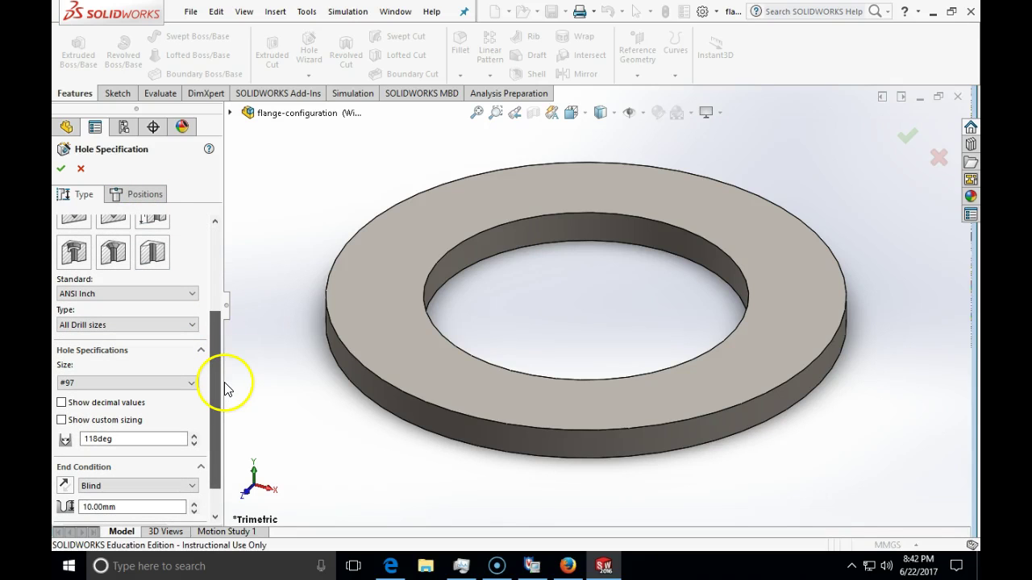
click(568, 566)
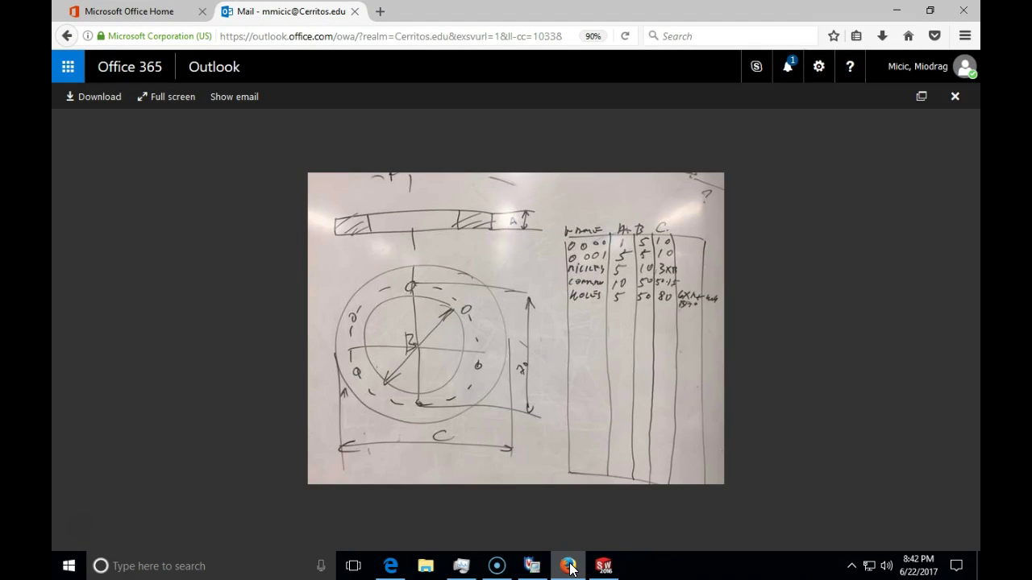
click(568, 566)
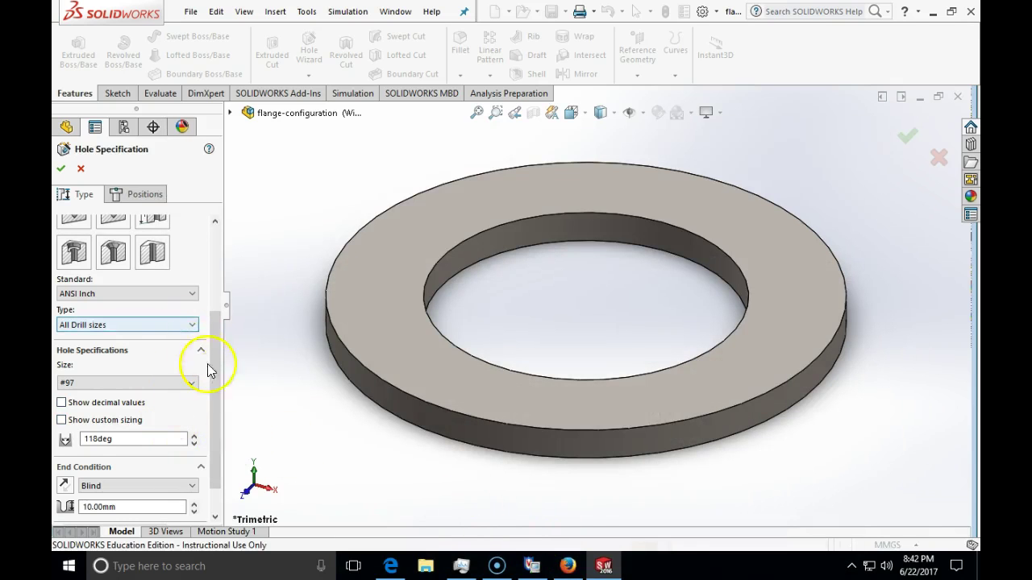
drag(214, 376, 214, 409)
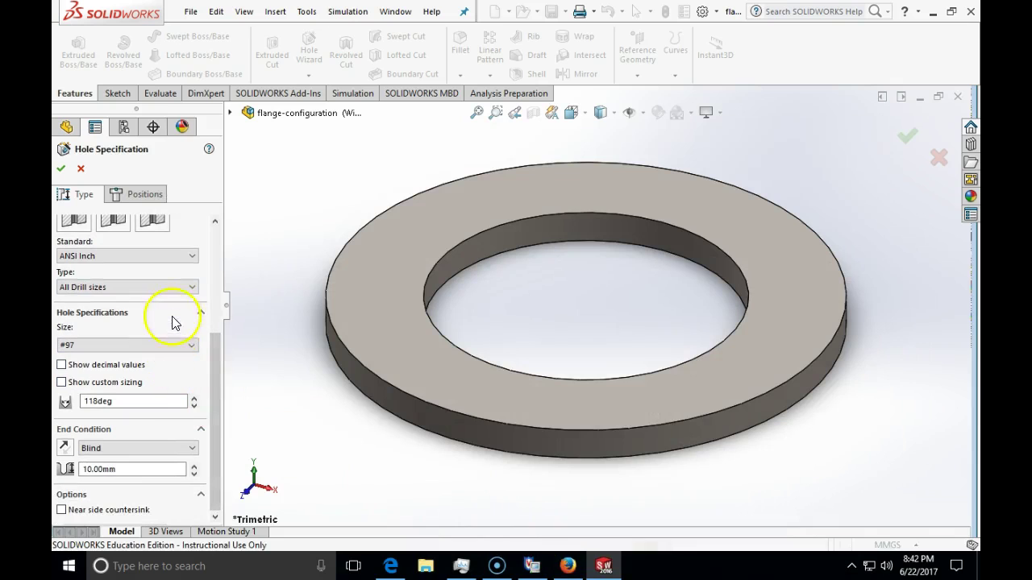
- Set the hole to ANSI Metric standard, Dowel Holes type, size Ø5.0
click(193, 256)
click(145, 278)
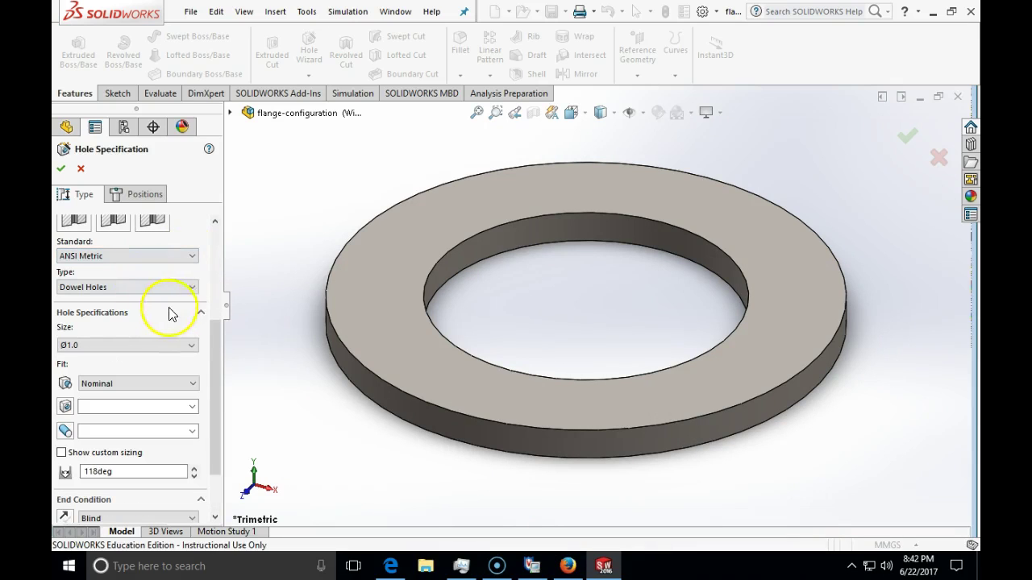
click(190, 288)
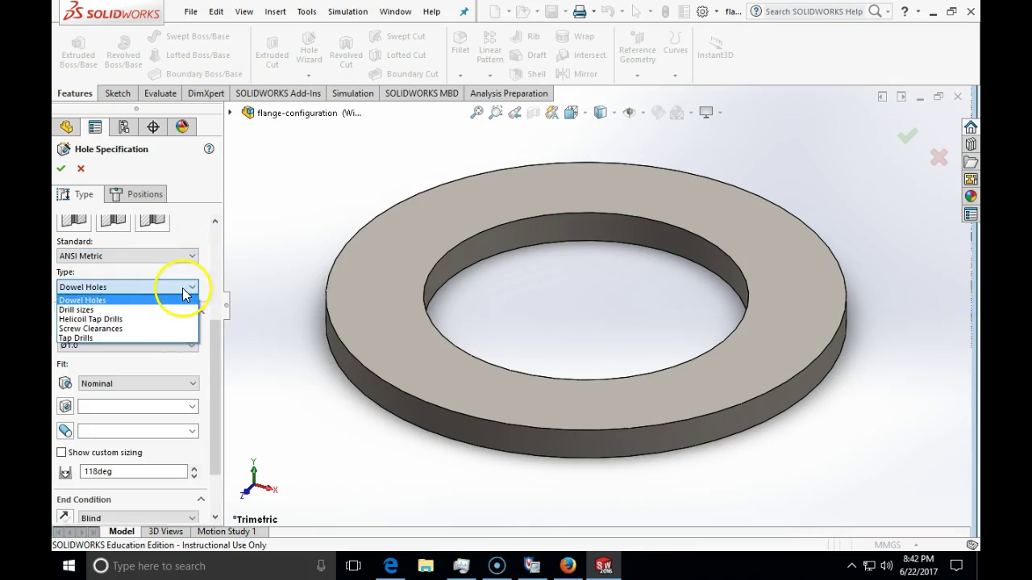
click(188, 292)
click(195, 345)
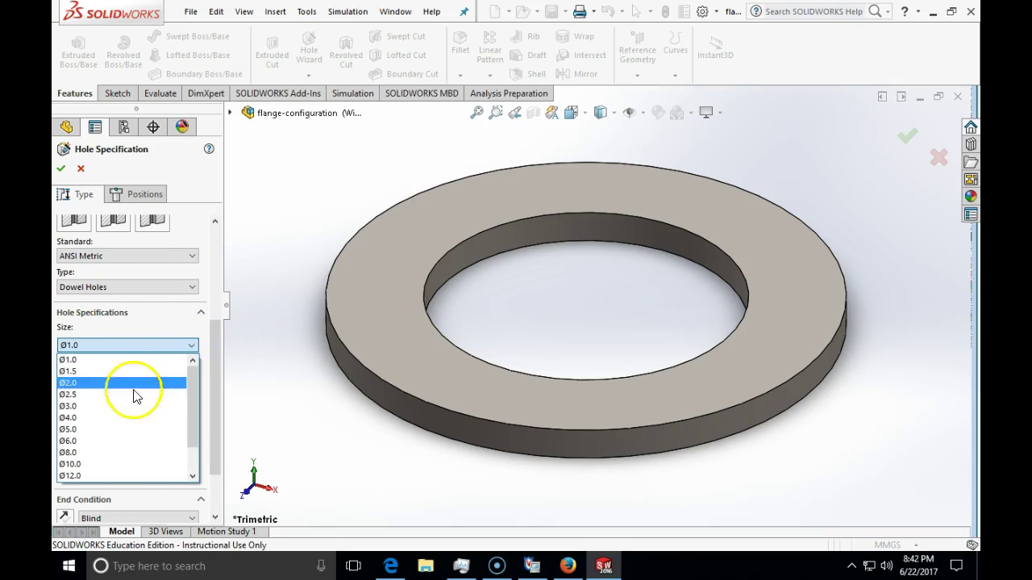
click(144, 426)
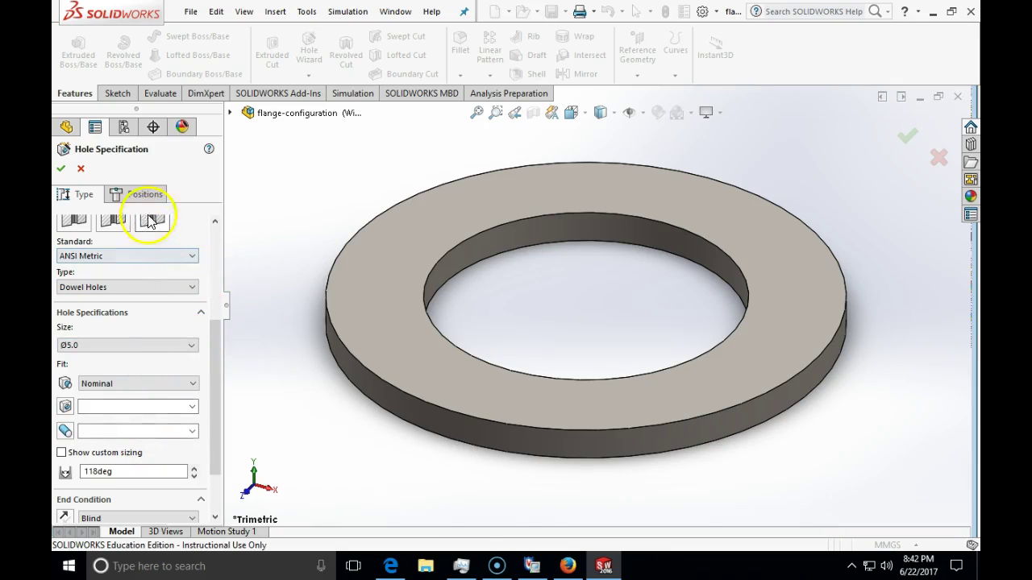
click(567, 565)
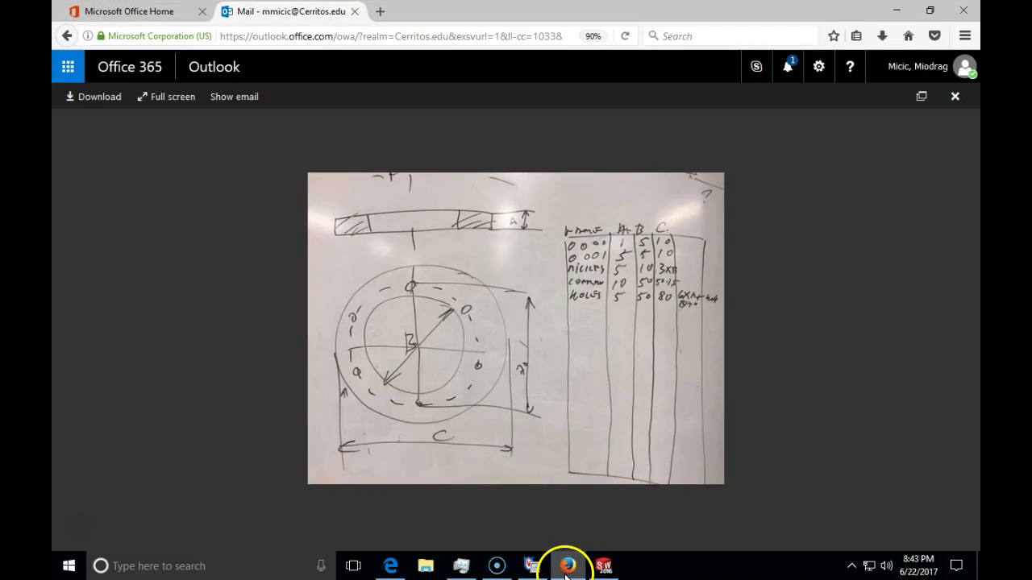
click(568, 565)
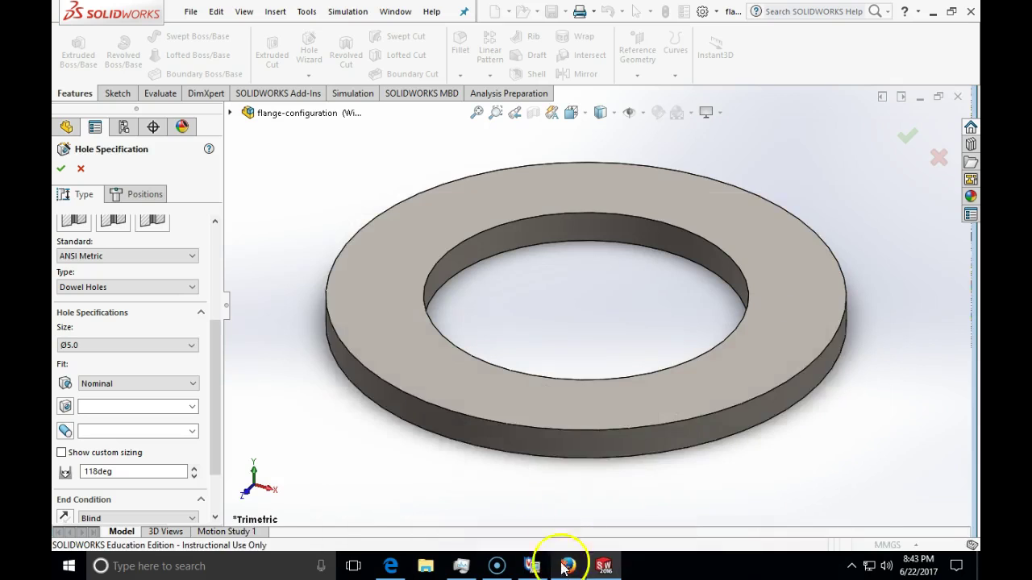
- Place the hole point on the washer's top face above the centre, viewed Normal To
click(156, 201)
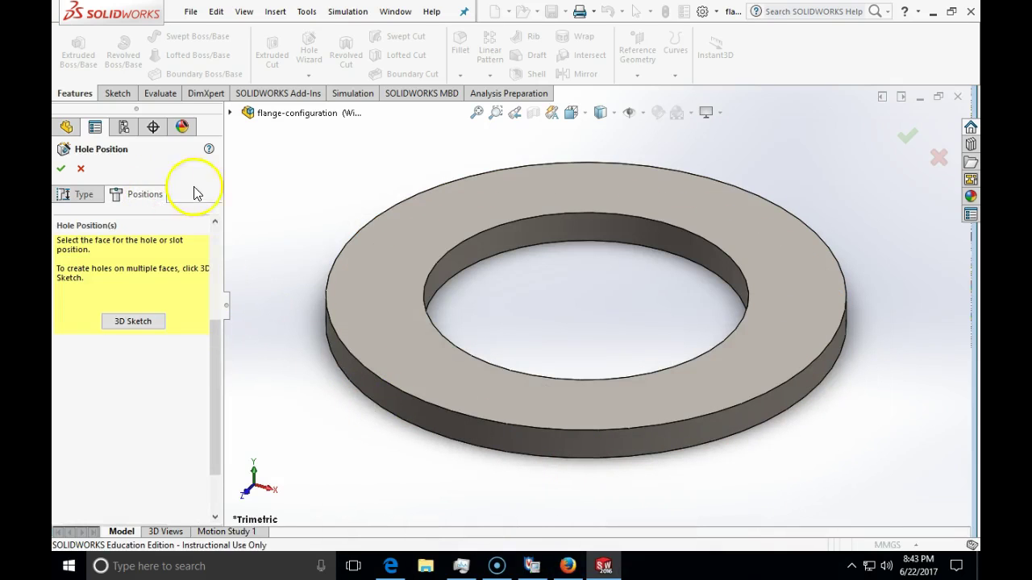
click(551, 186)
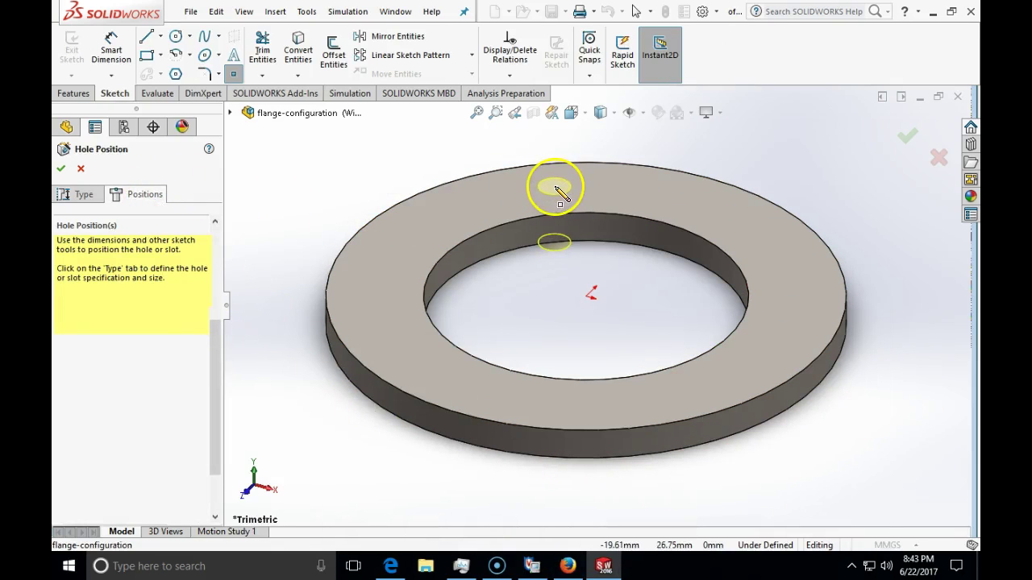
click(554, 185)
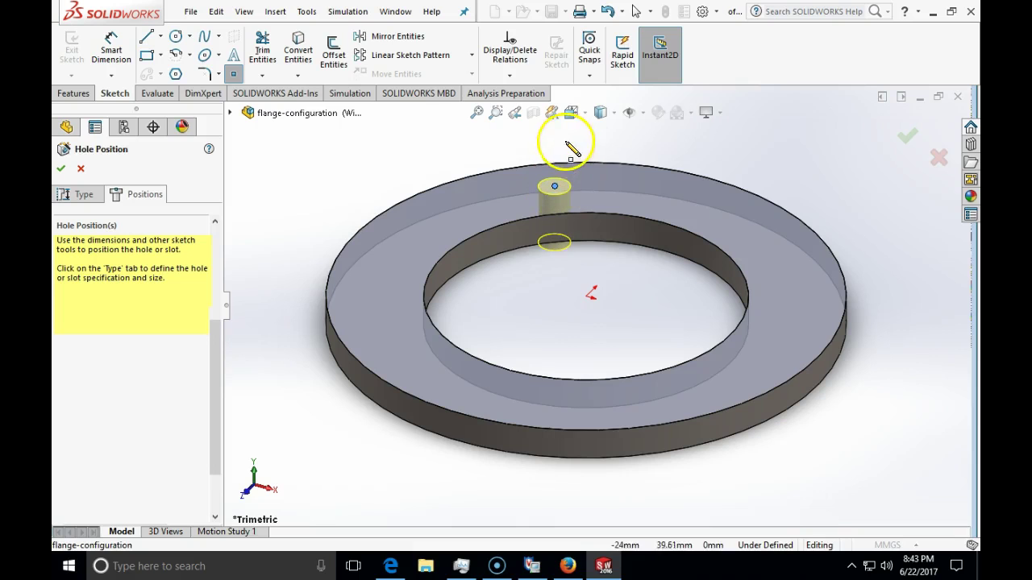
click(574, 112)
click(641, 192)
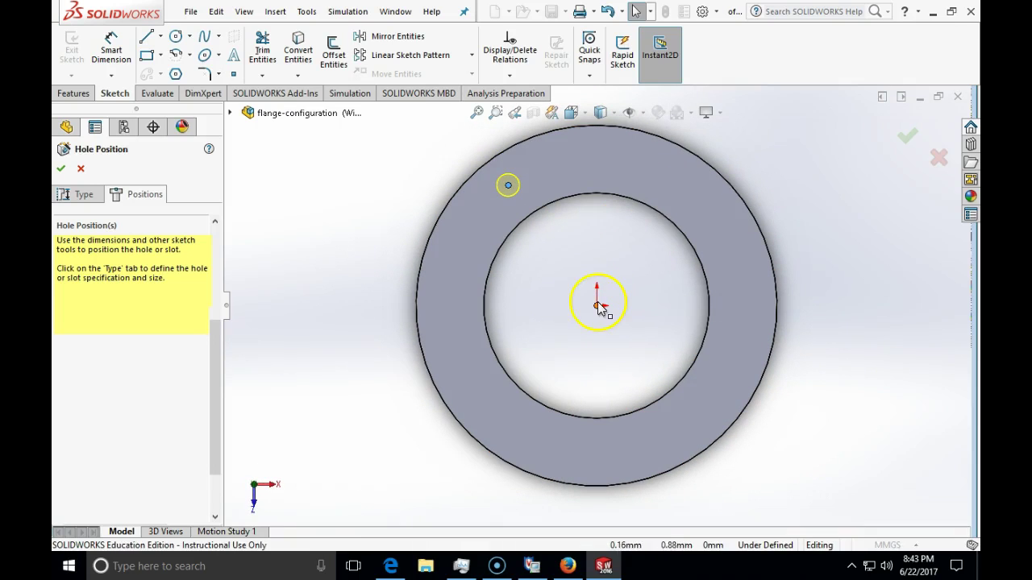
click(507, 184)
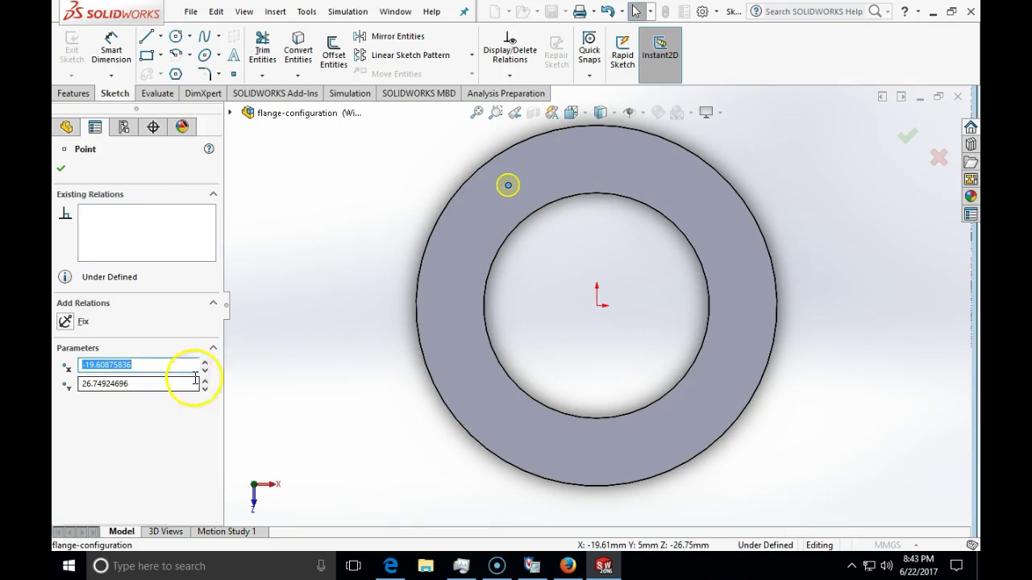
click(392, 267)
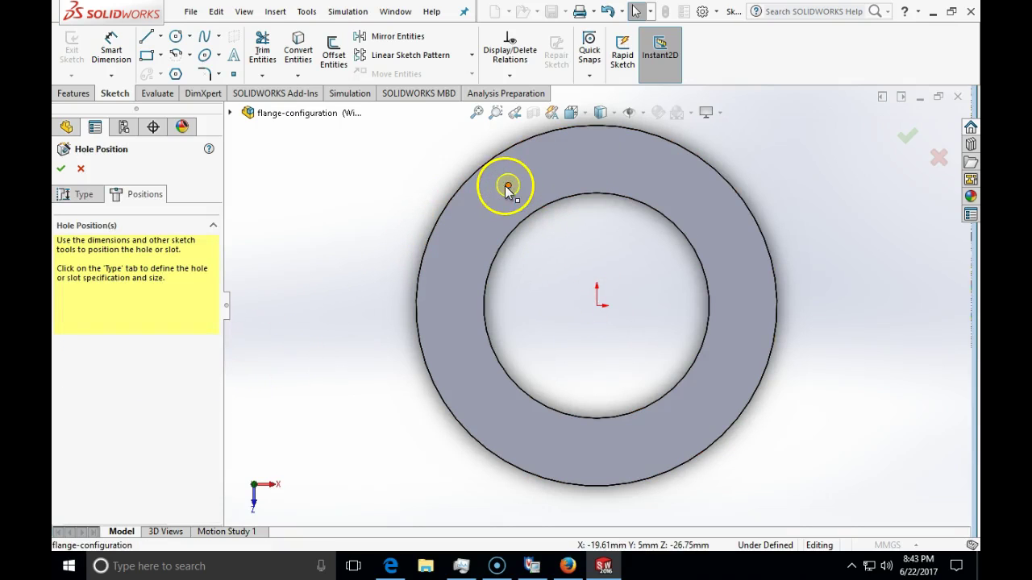
drag(507, 186, 597, 159)
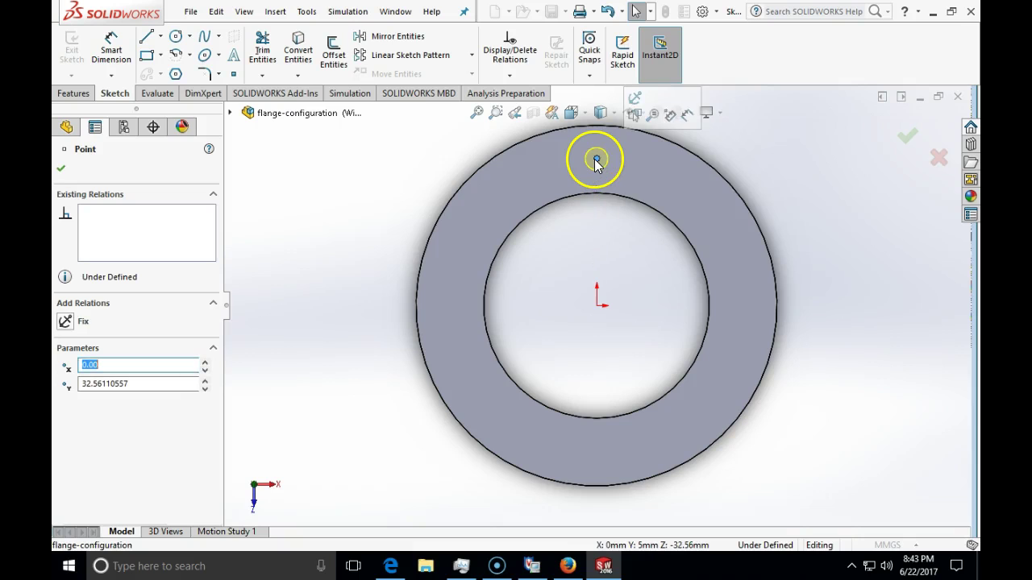
- Dimension the hole point 35 mm from the washer centre
click(119, 52)
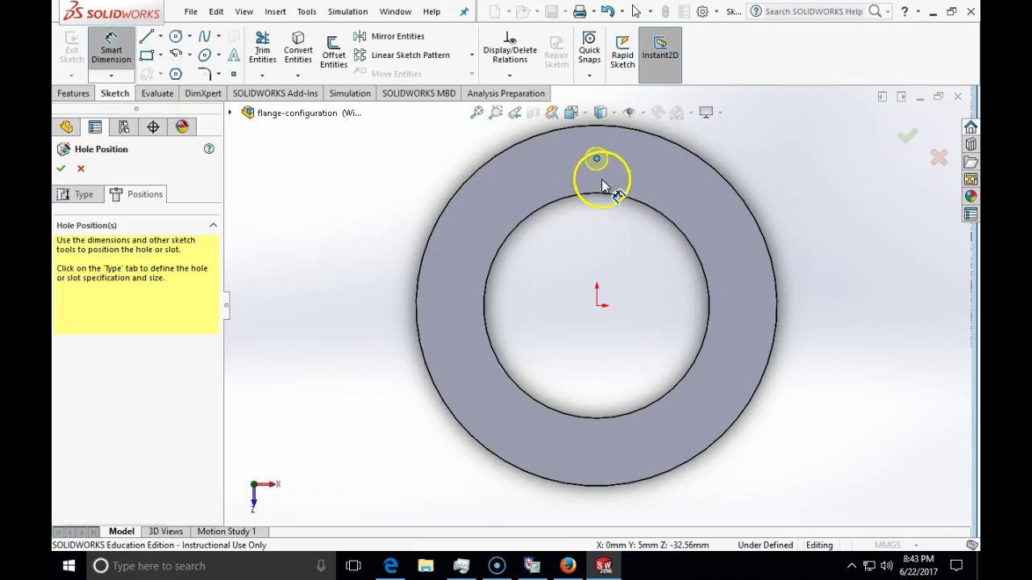
click(596, 159)
click(597, 307)
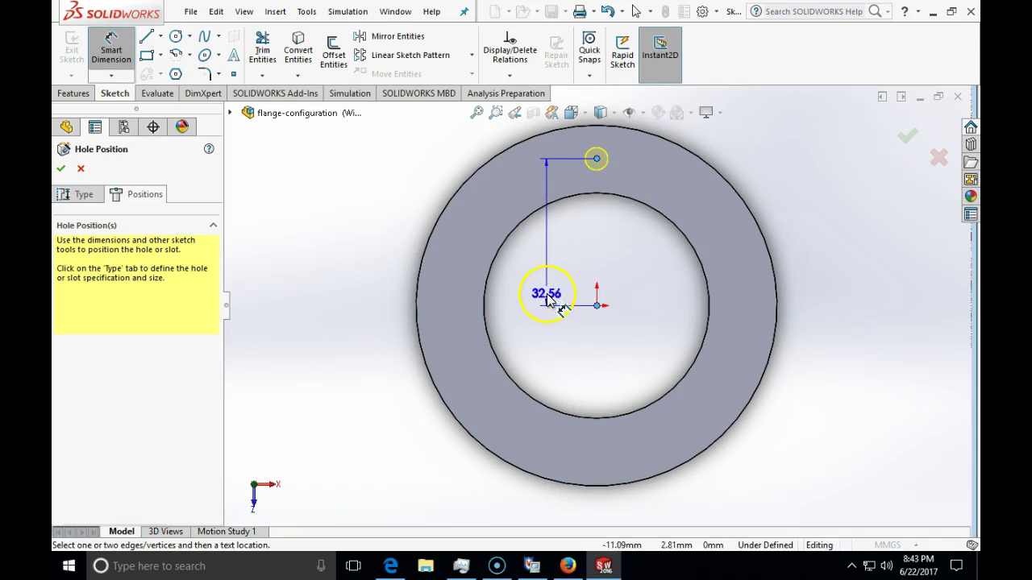
click(546, 288)
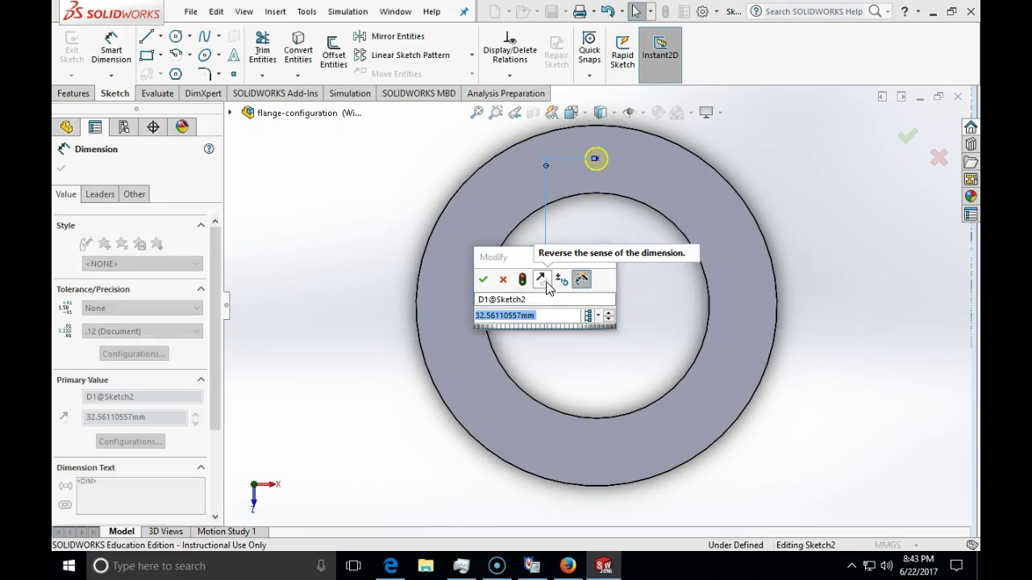
text(35)
key(Return)
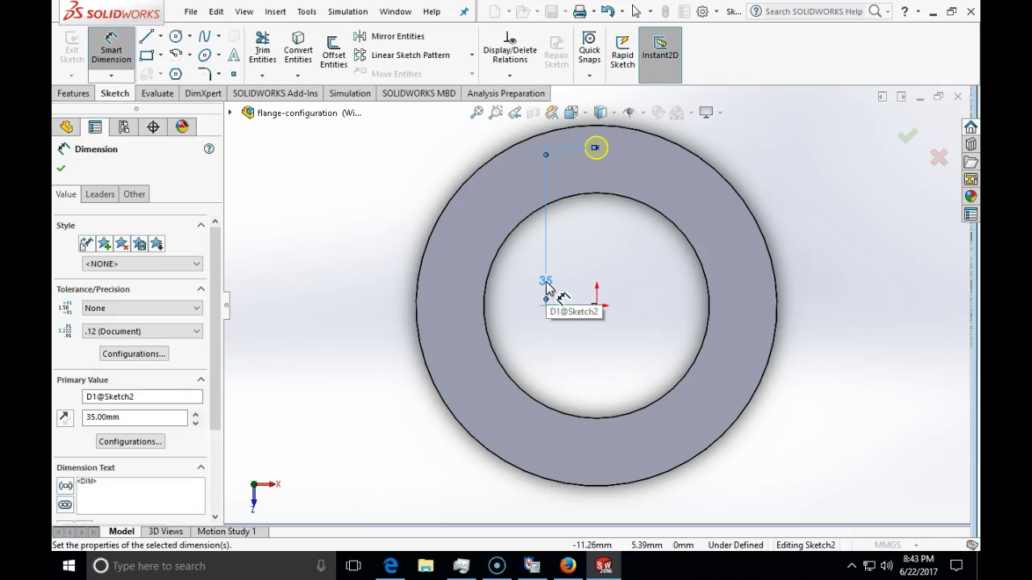
key(Escape)
- Make the hole point vertical with the centre and finish the hole feature
click(595, 147)
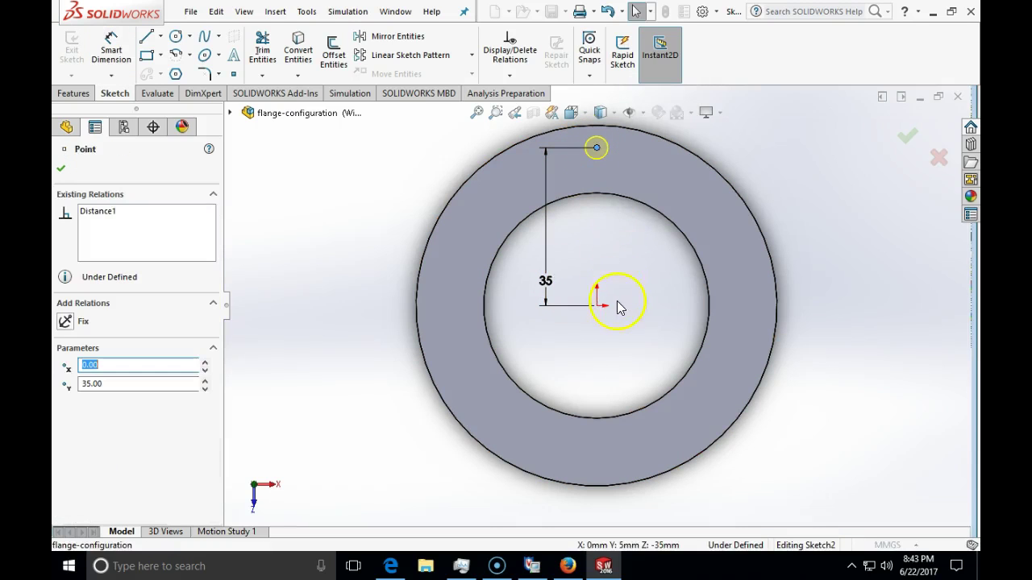
ctrl+click(597, 308)
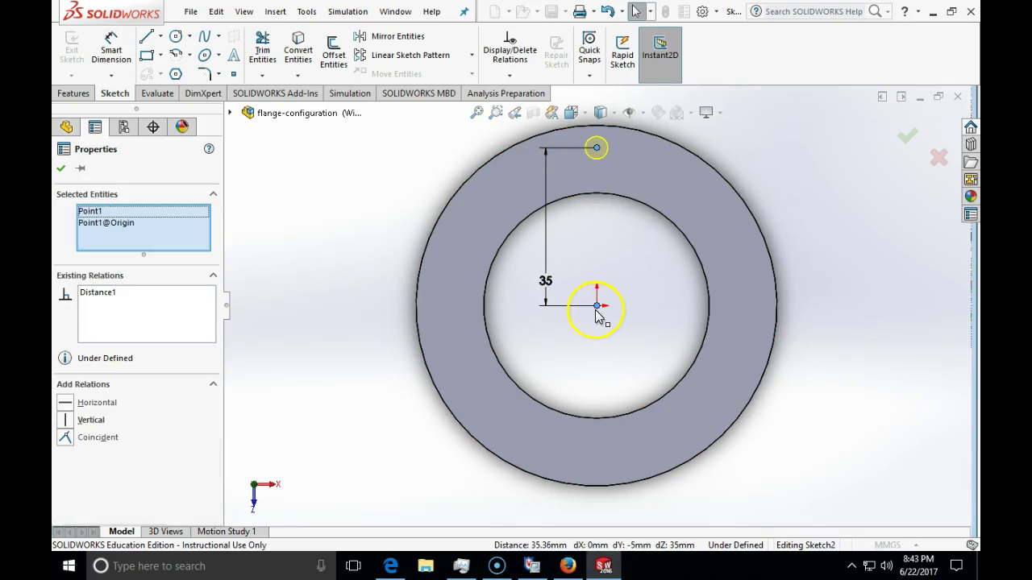
click(66, 420)
key(Escape)
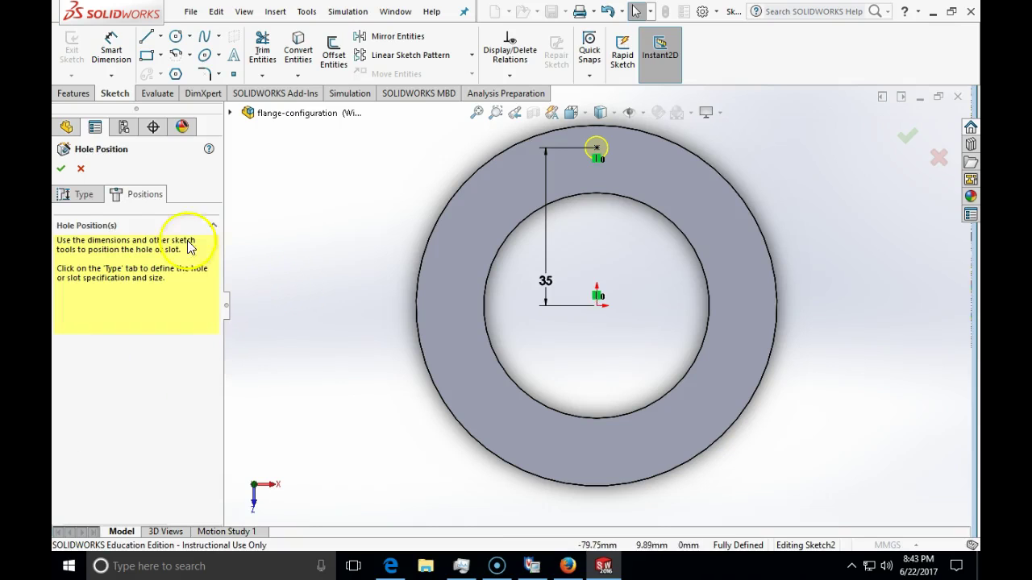
click(62, 168)
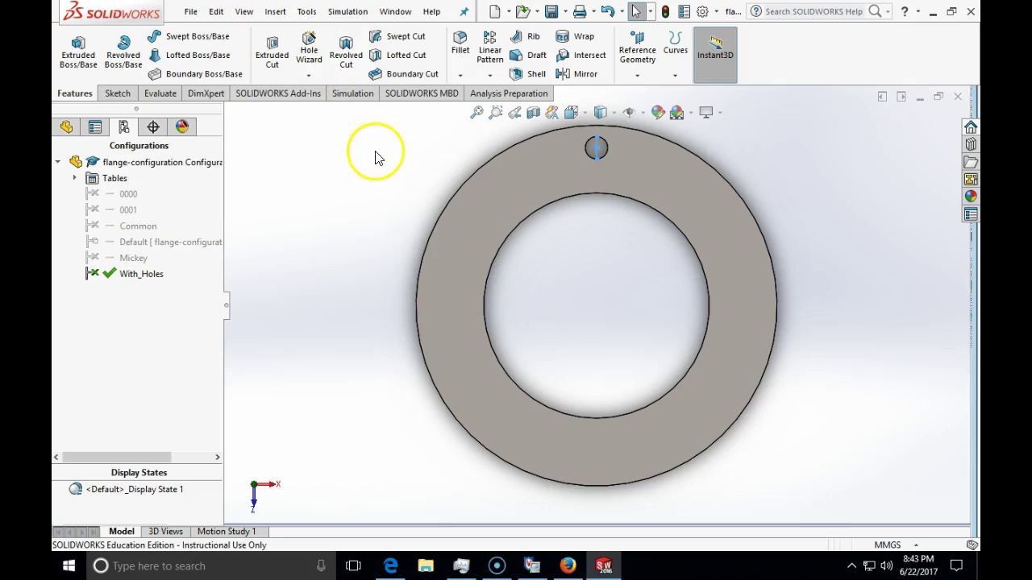
- Circular-pattern the dowel hole about the inner face: 6 equally spaced instances over 360°
click(491, 77)
click(493, 108)
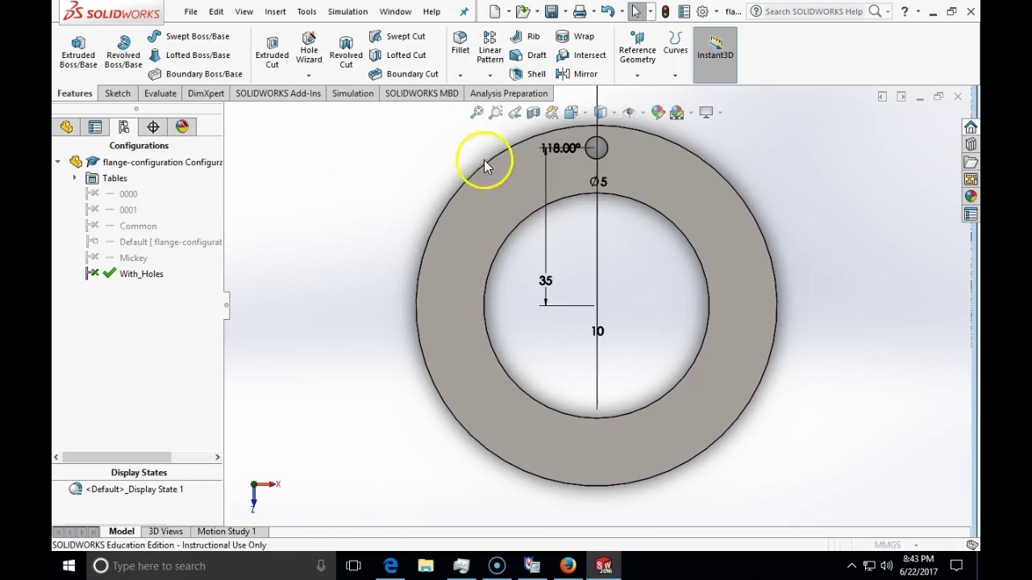
middle_drag(486, 189, 492, 104)
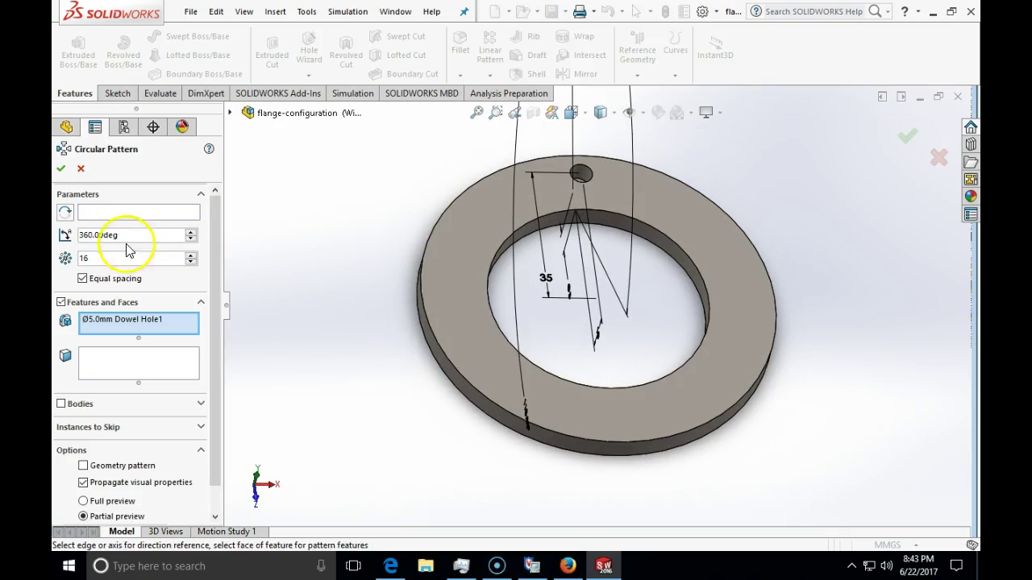
click(103, 216)
click(674, 252)
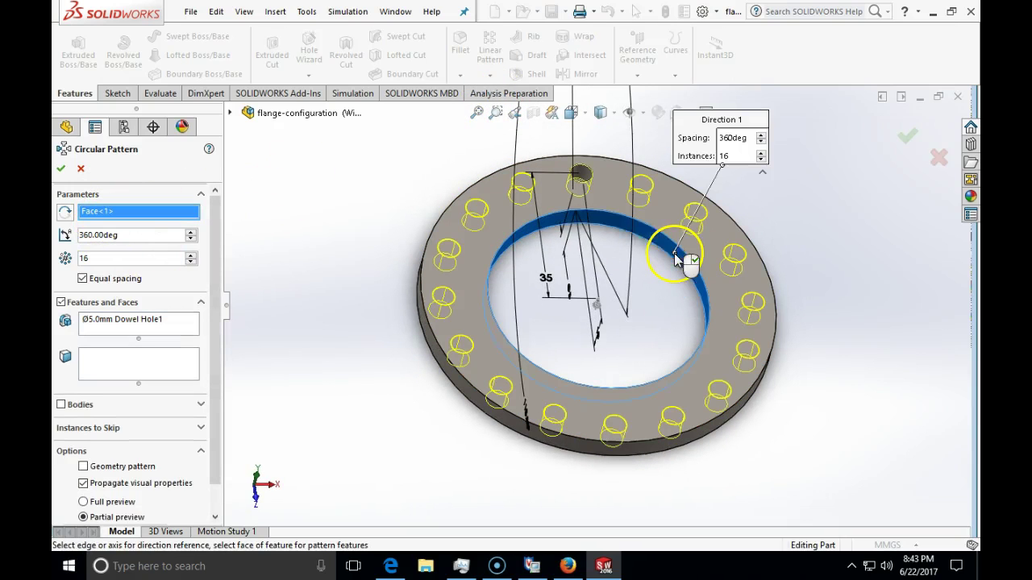
drag(134, 258, 75, 257)
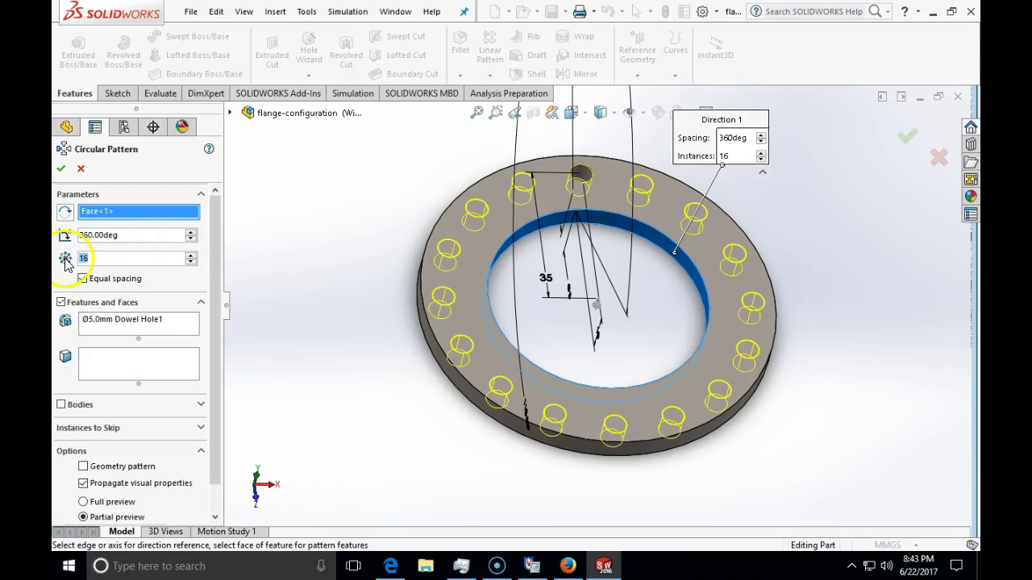
text(6)
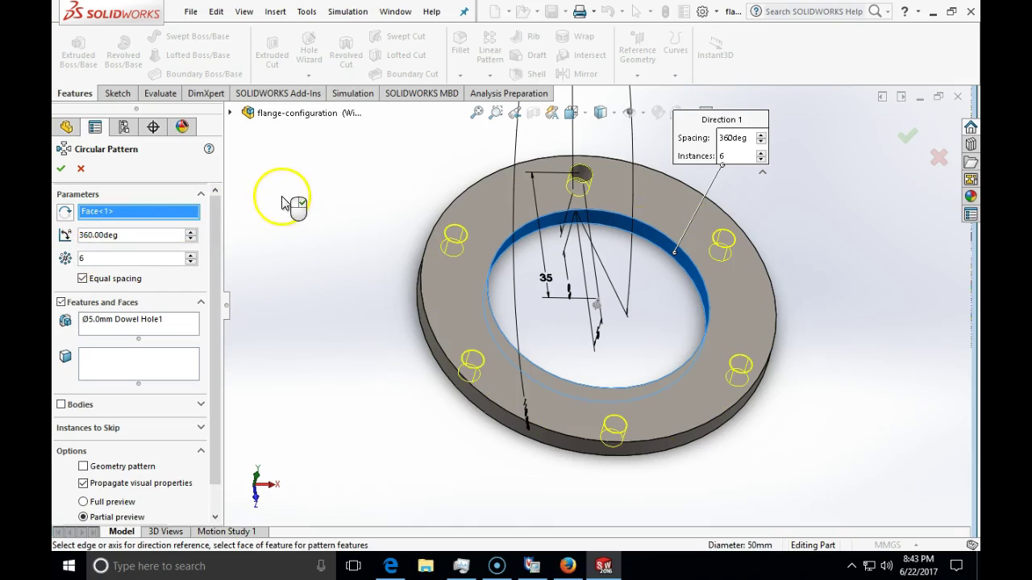
click(61, 168)
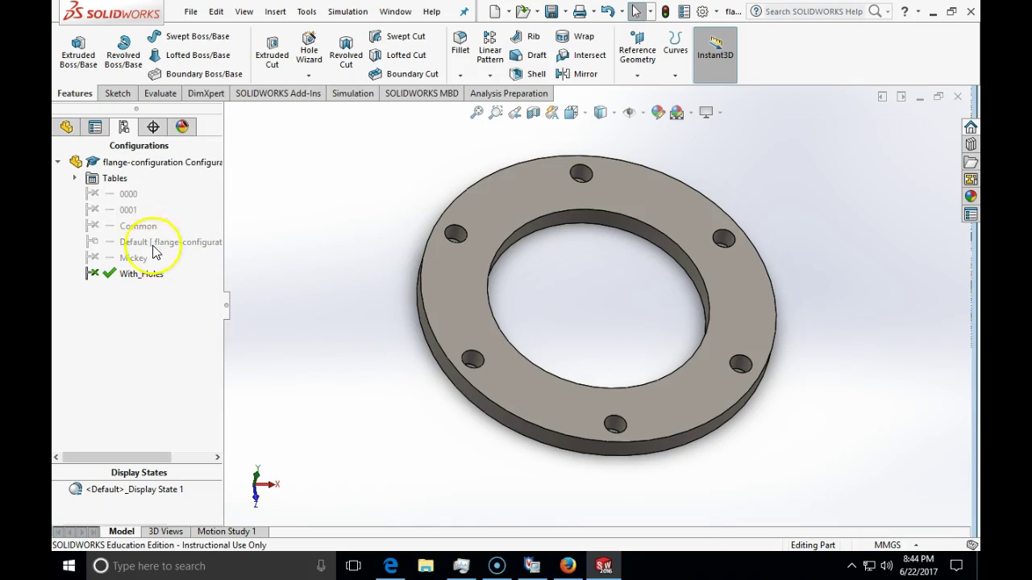
- Bring up the Configure Feature table for Ø5.0mm Dowel Hole1 and widen it
click(67, 127)
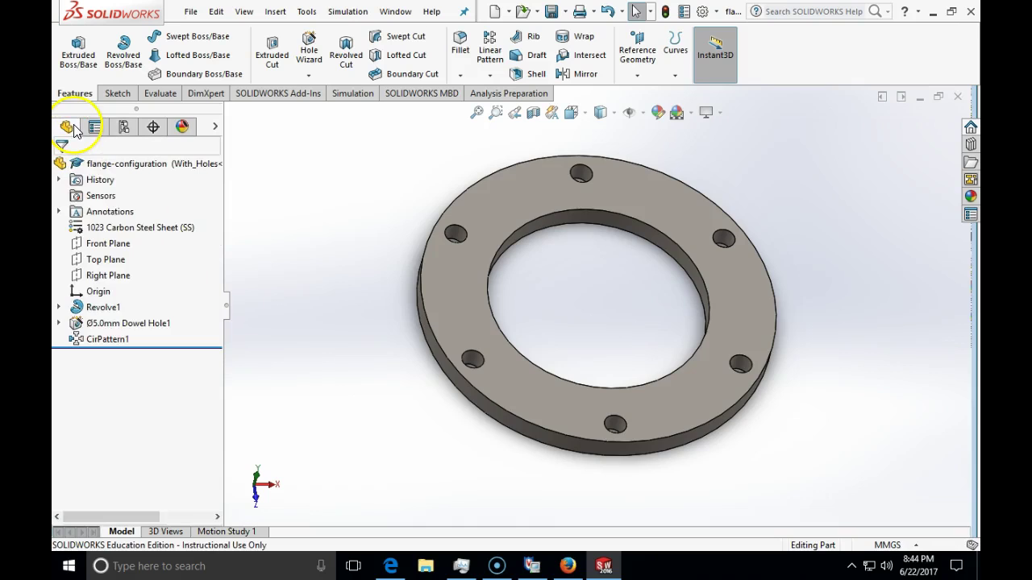
right_click(117, 324)
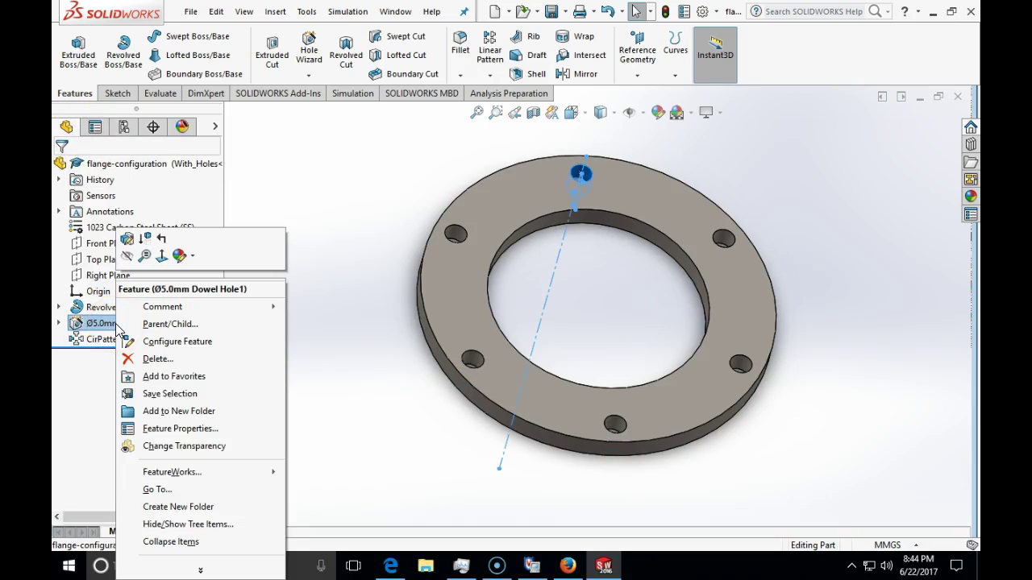
click(203, 570)
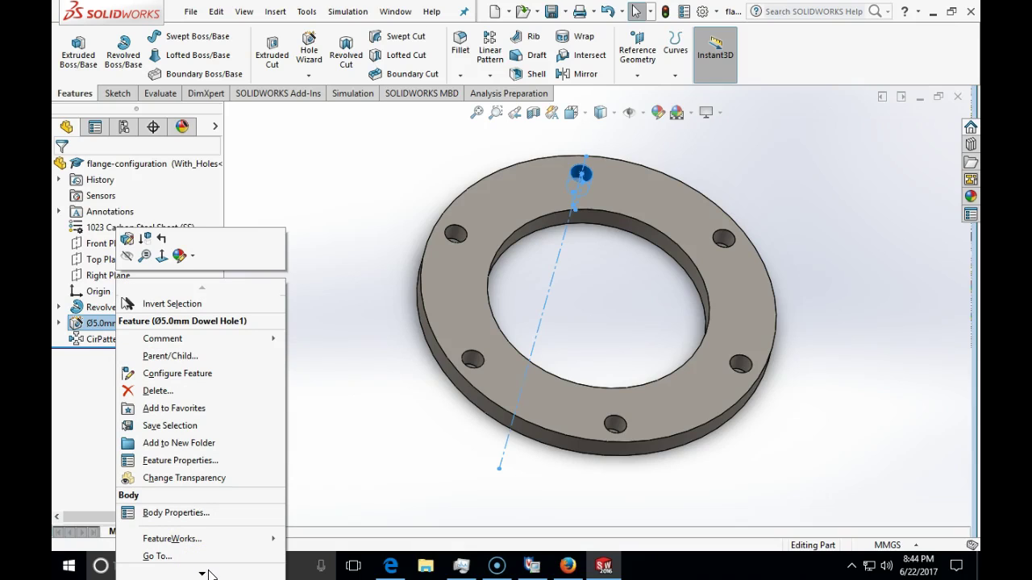
click(203, 374)
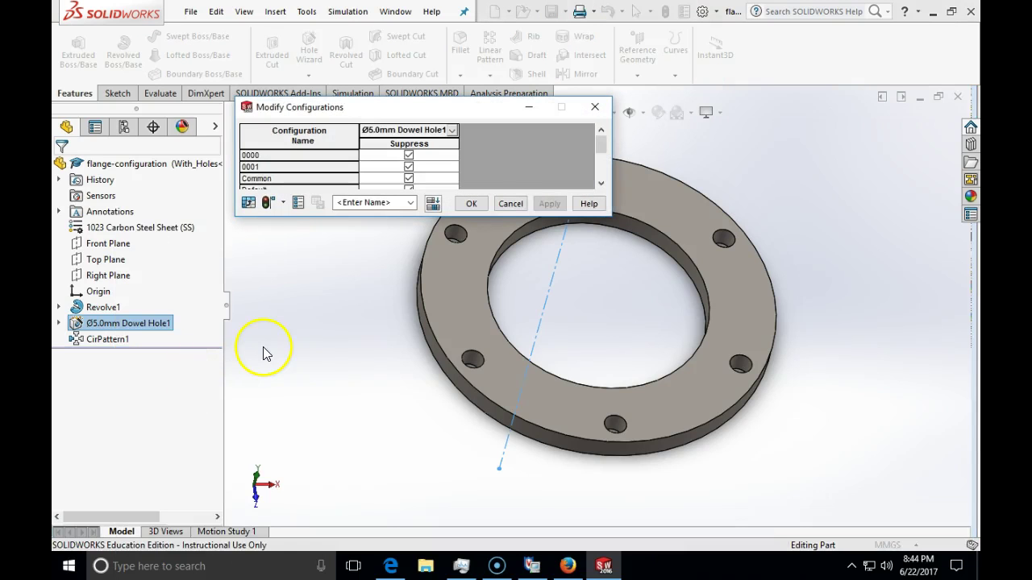
click(601, 185)
click(600, 186)
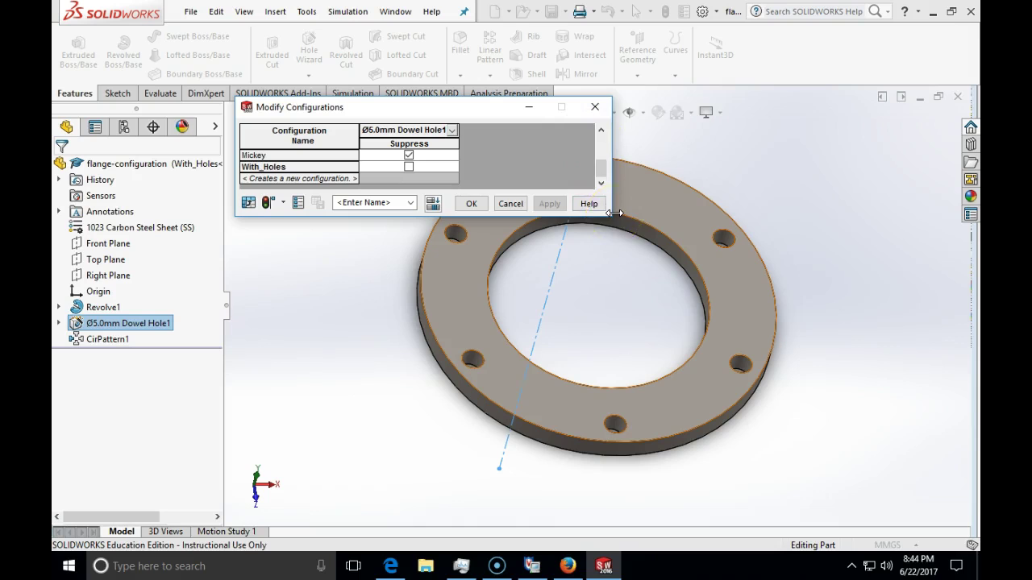
drag(615, 213, 680, 215)
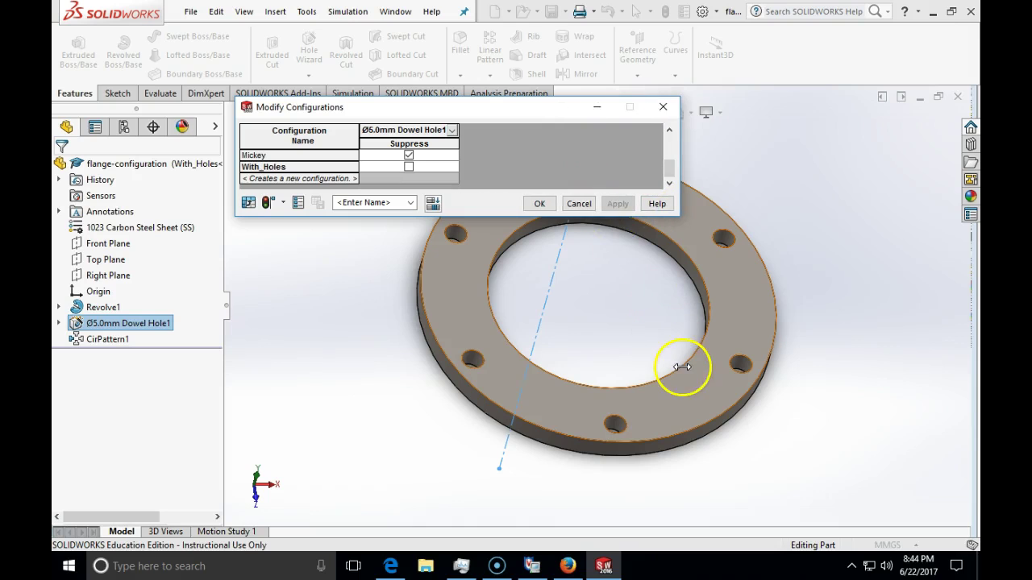
click(666, 134)
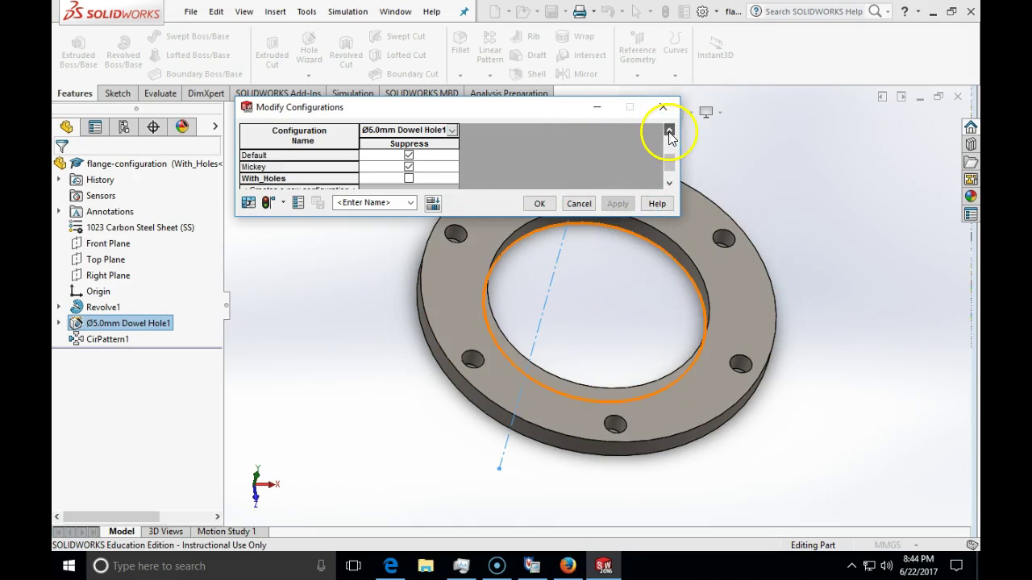
- Suppress the dowel hole in 0000, 0001, Common and Mickey, keep it in With_Holes, and apply
click(410, 167)
click(410, 168)
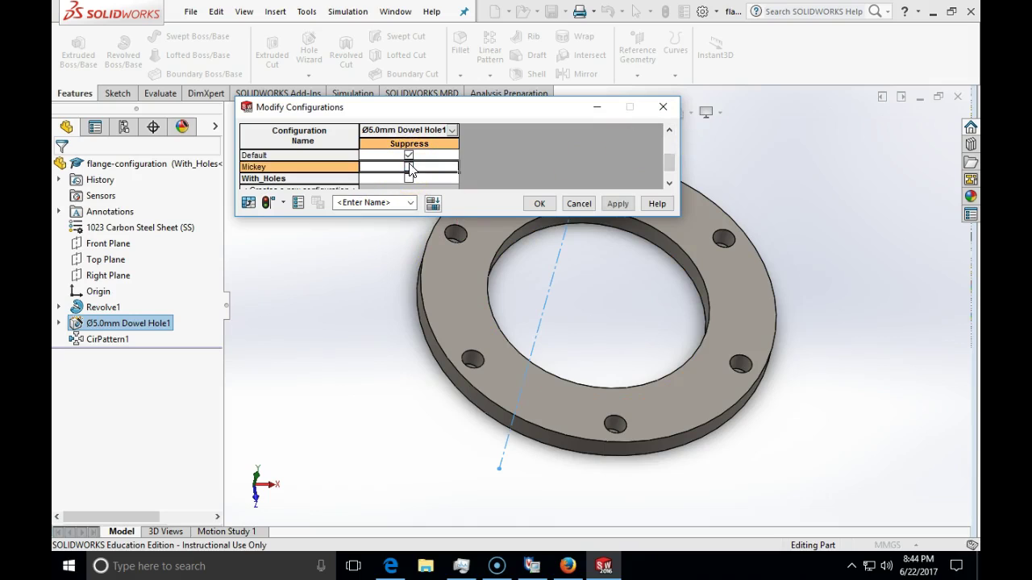
click(409, 156)
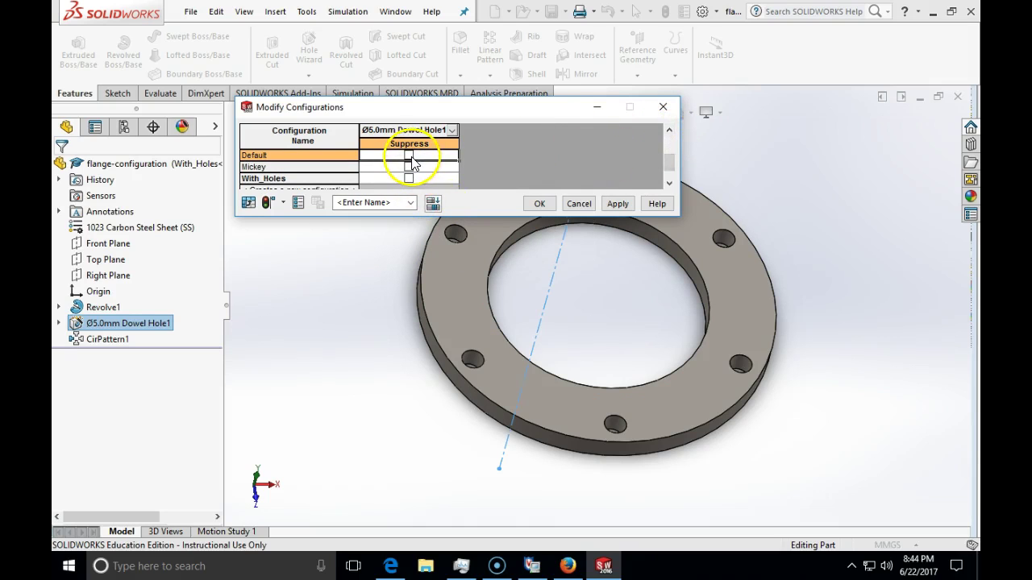
click(409, 167)
click(408, 178)
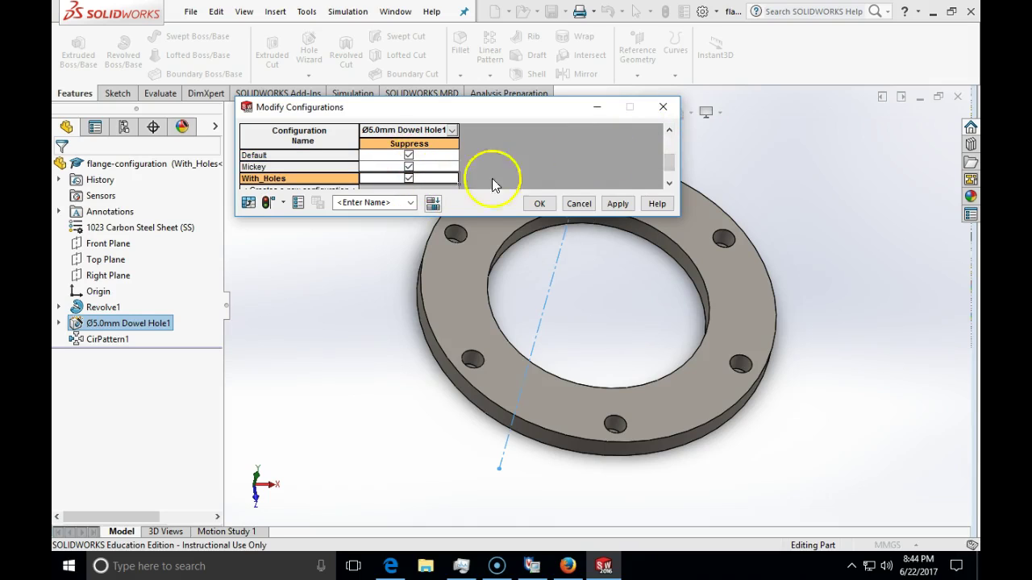
click(669, 183)
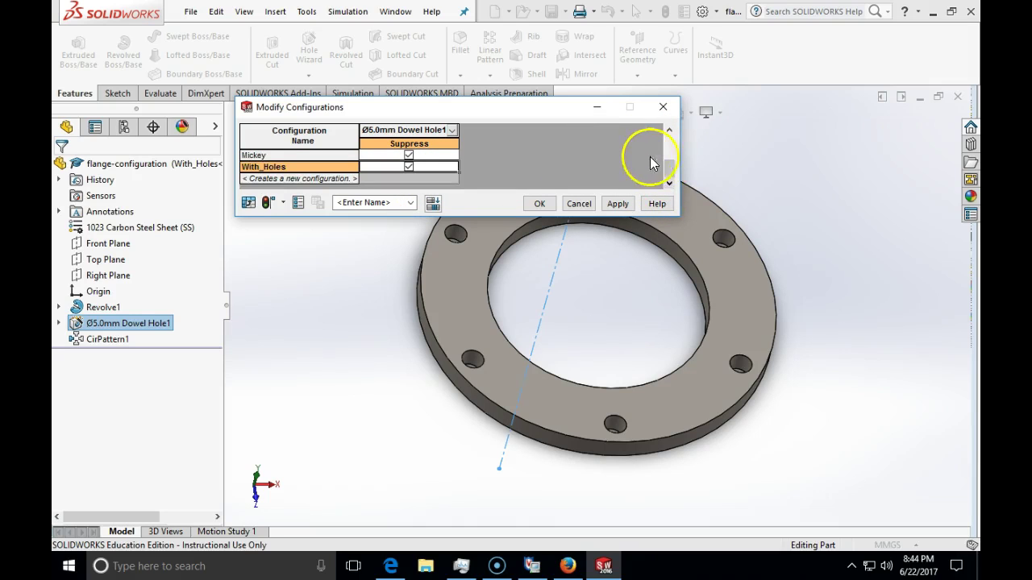
click(669, 130)
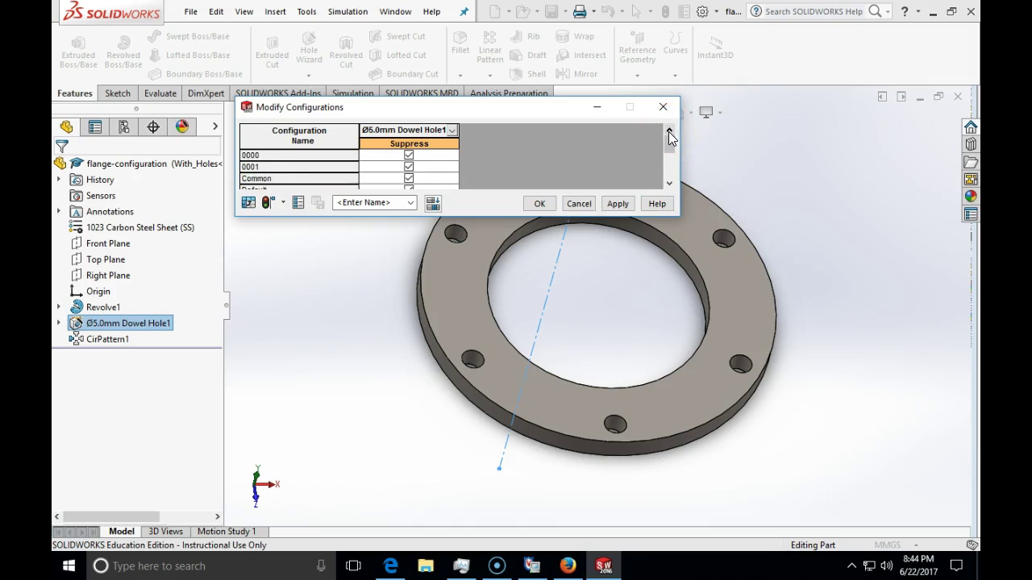
click(668, 183)
click(668, 183)
click(668, 184)
click(668, 183)
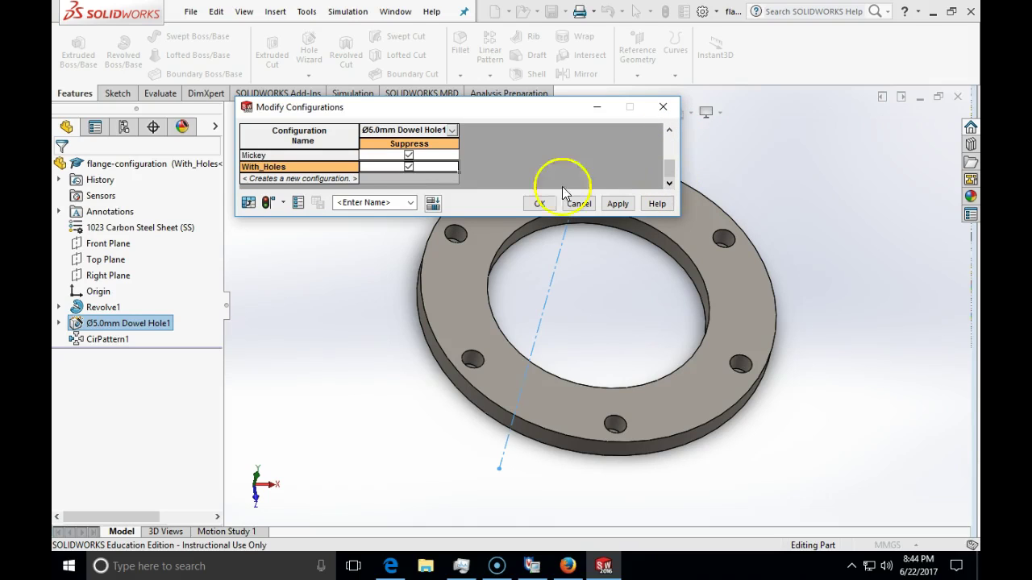
click(408, 166)
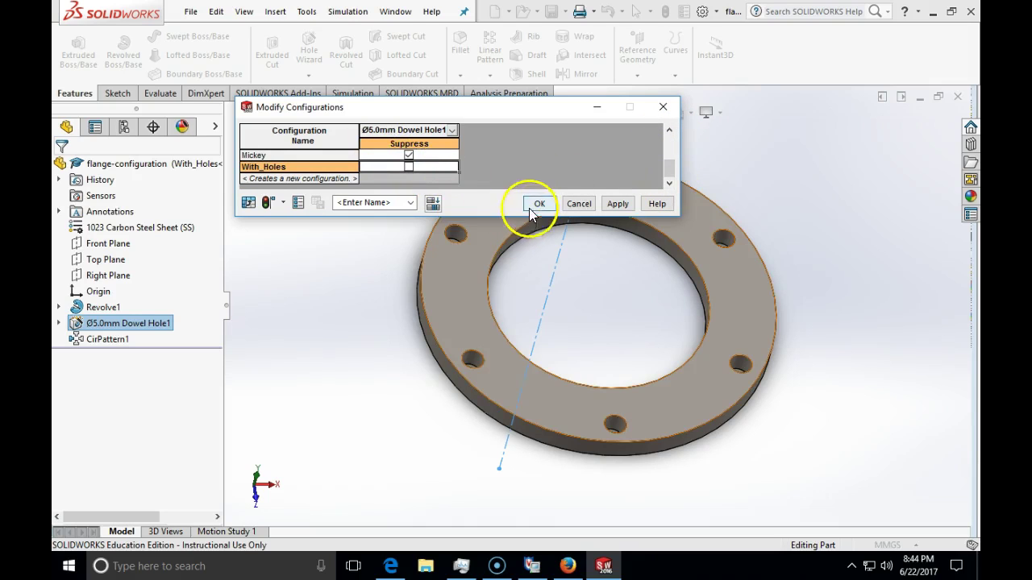
click(616, 204)
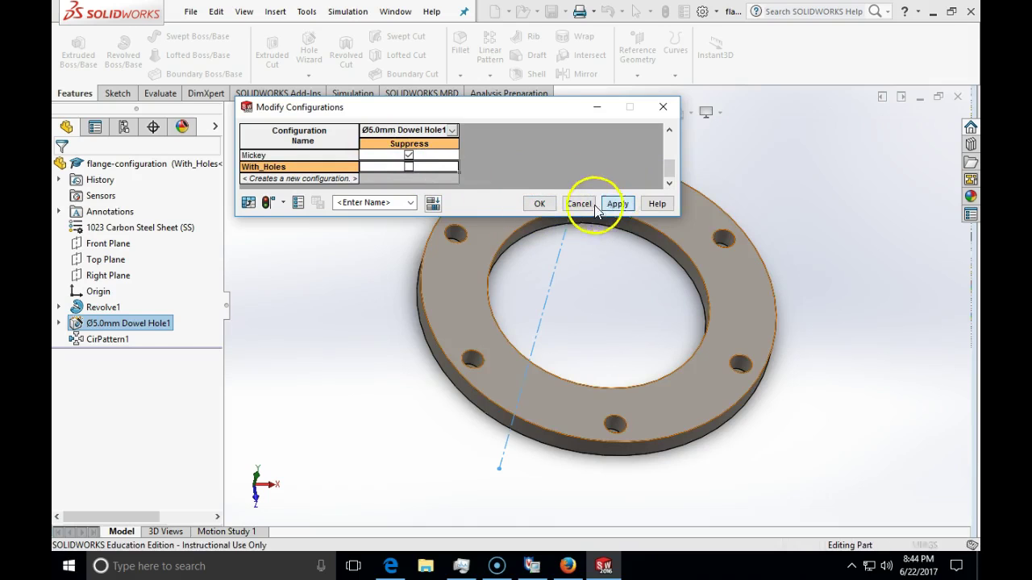
click(536, 204)
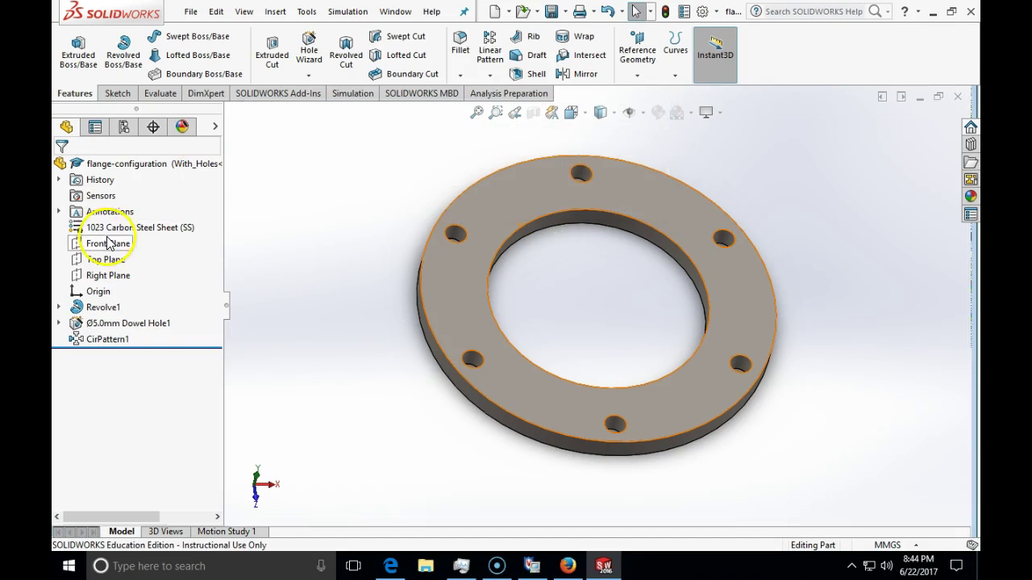
- Activate configurations 0000, 0001, Common, Default and Mickey in turn, finishing on With_Holes
click(124, 127)
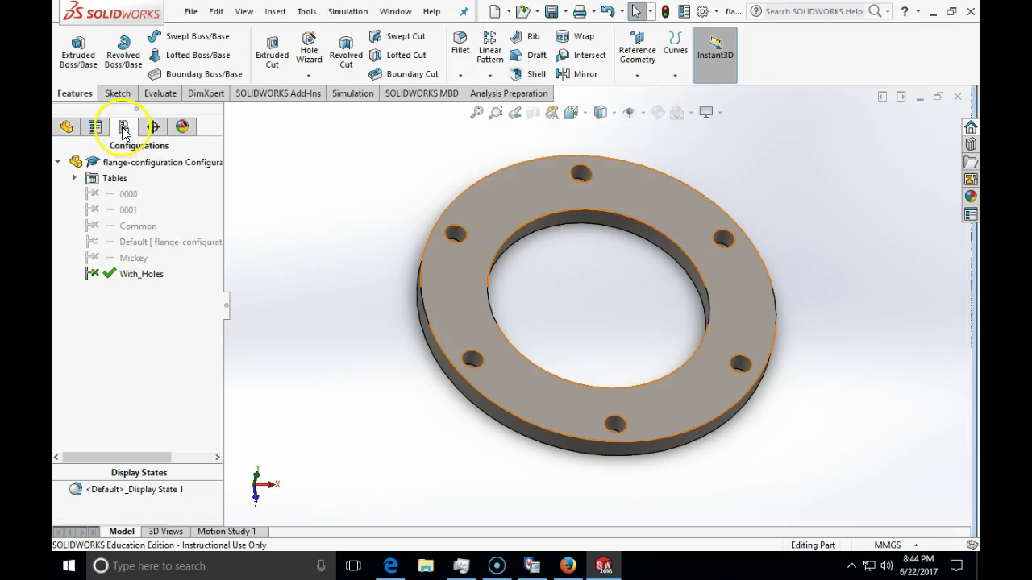
right_click(126, 197)
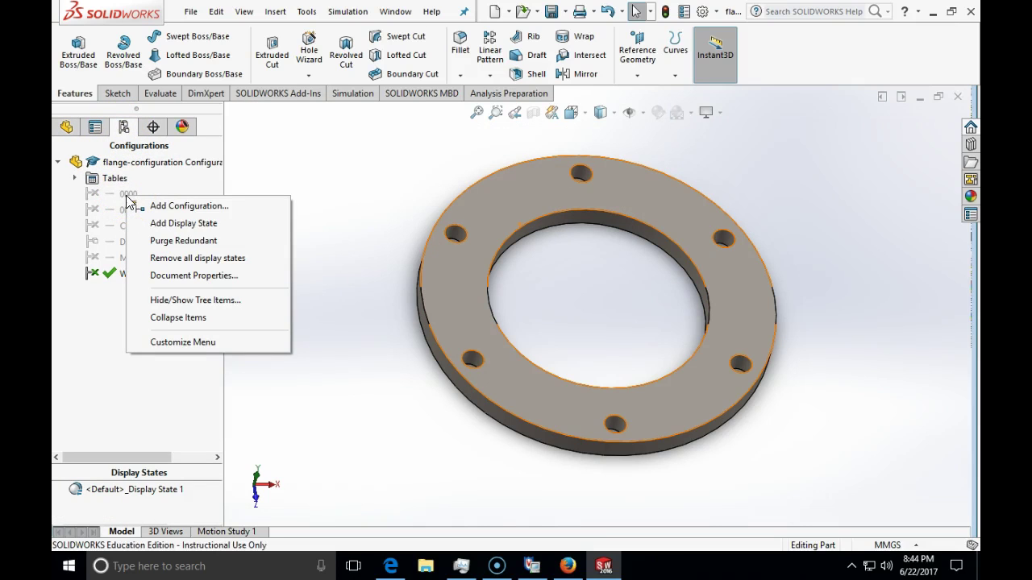
click(113, 202)
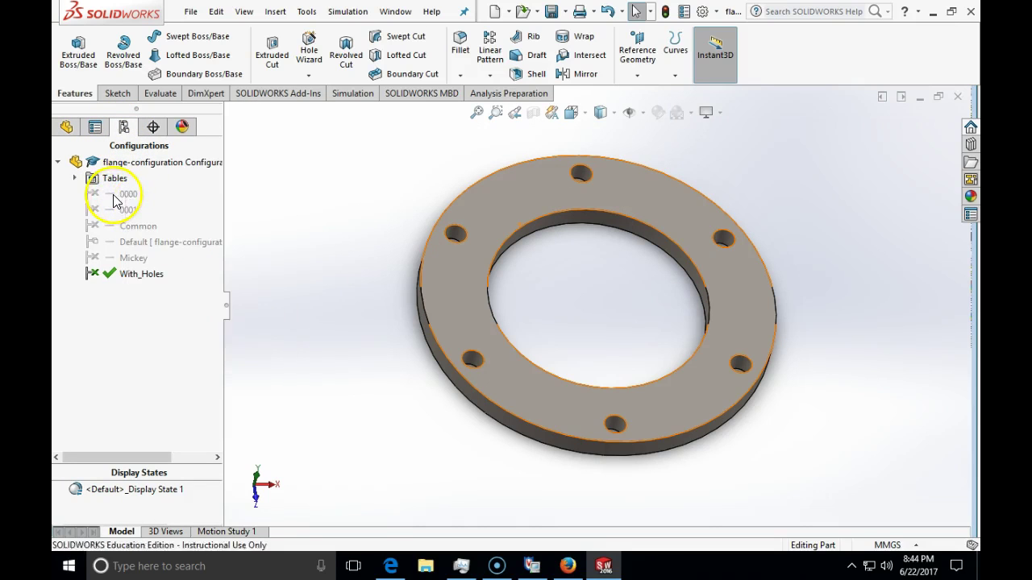
double_click(117, 198)
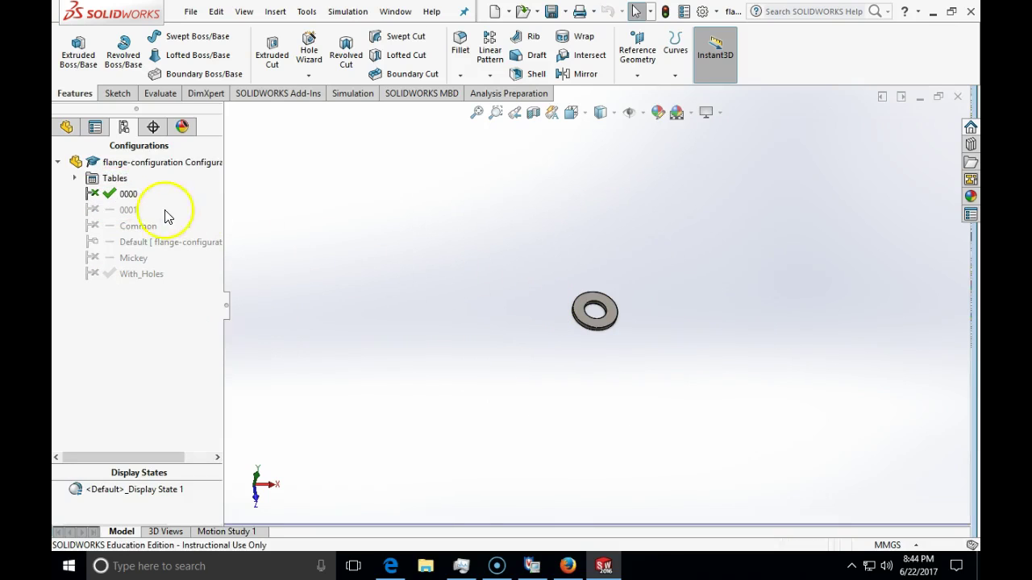
double_click(121, 210)
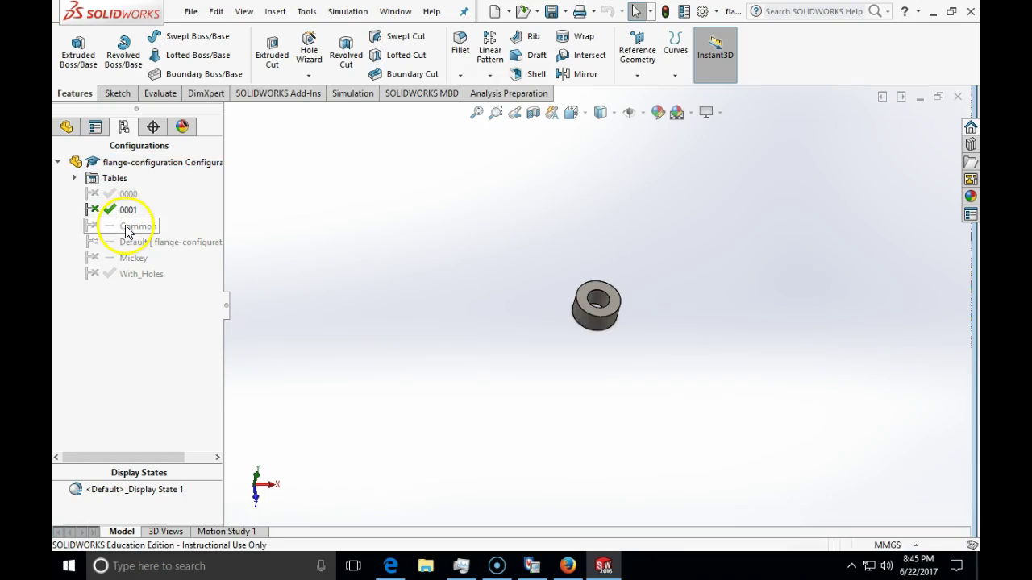
double_click(129, 227)
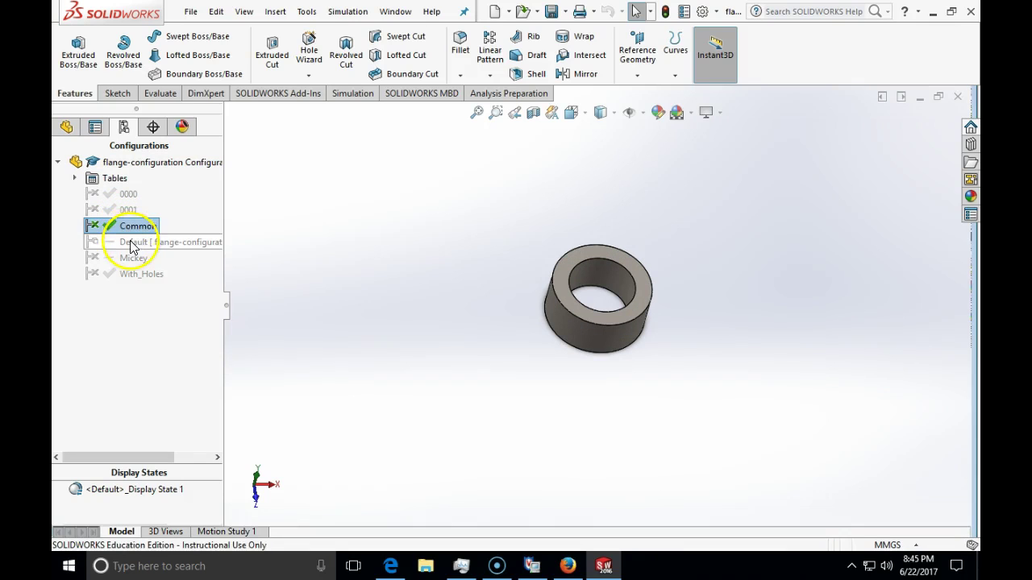
double_click(131, 242)
double_click(133, 260)
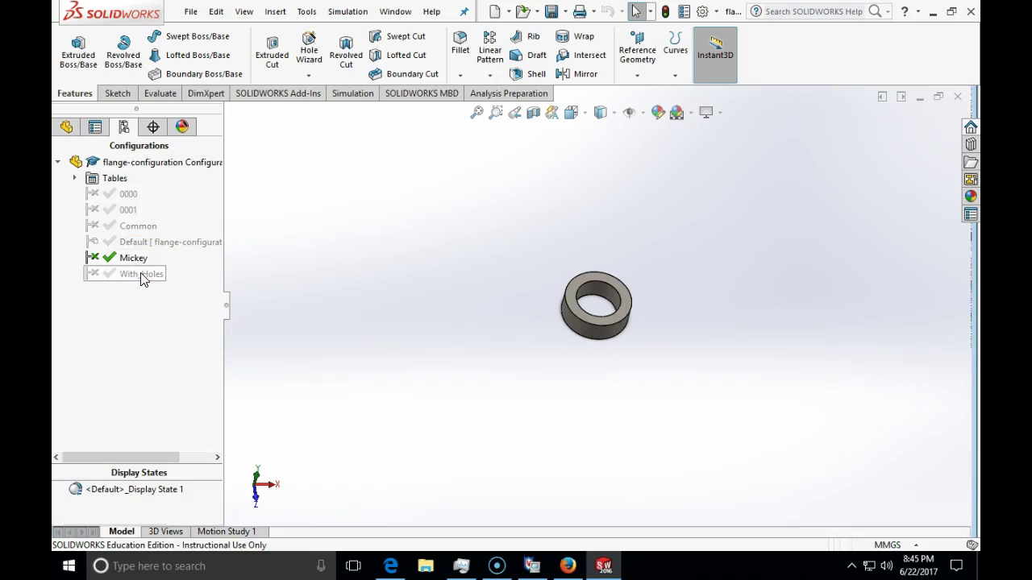
double_click(139, 275)
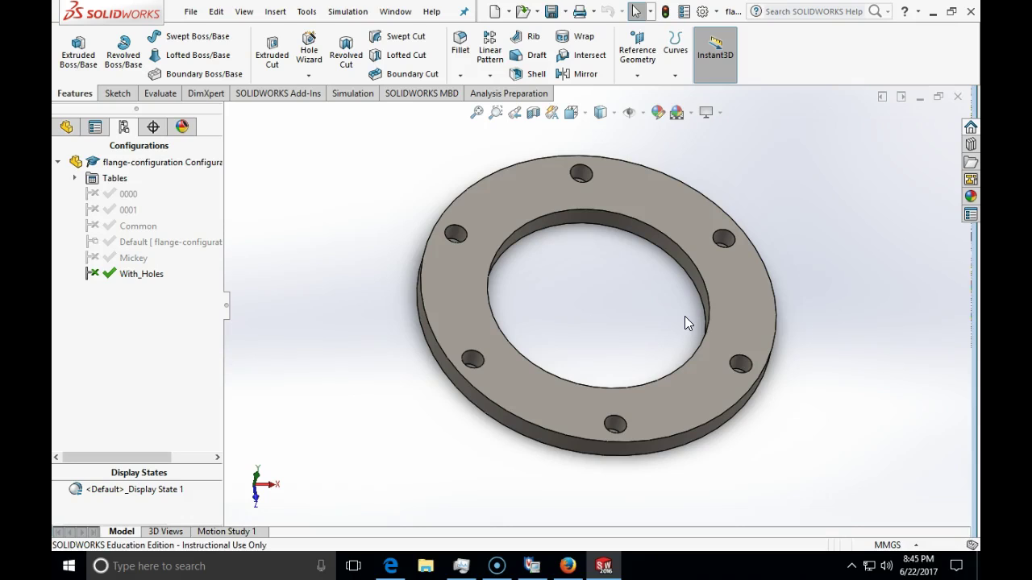
- Edit the Design Table from the Tables folder, accepting the Add Rows and Columns prompt unchanged
double_click(101, 179)
click(109, 195)
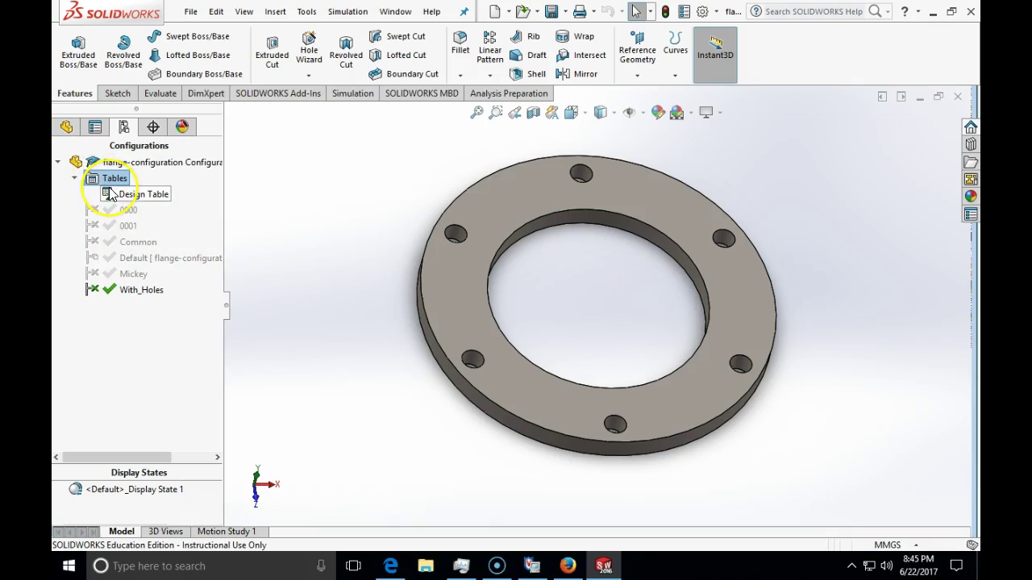
right_click(116, 196)
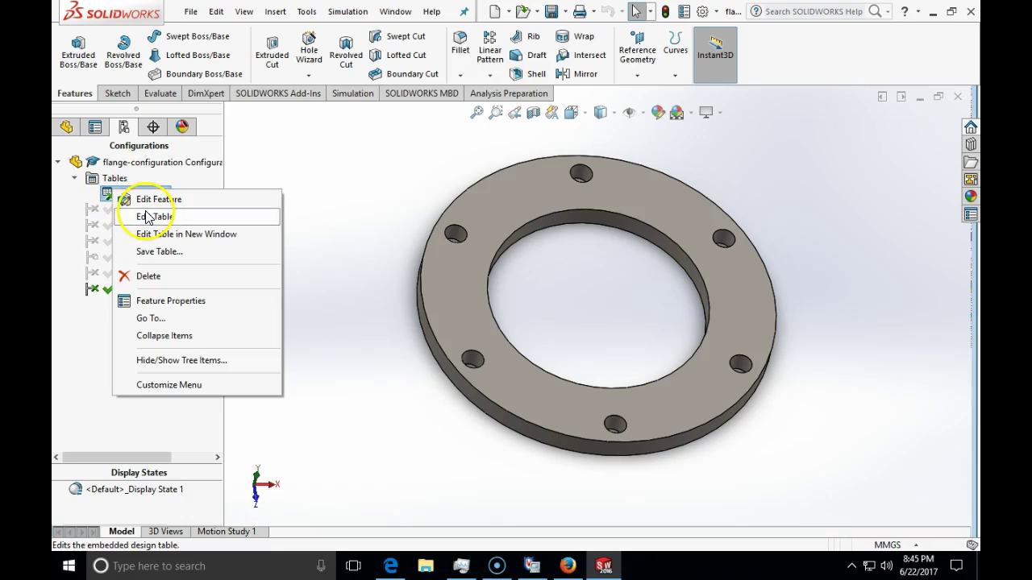
click(146, 217)
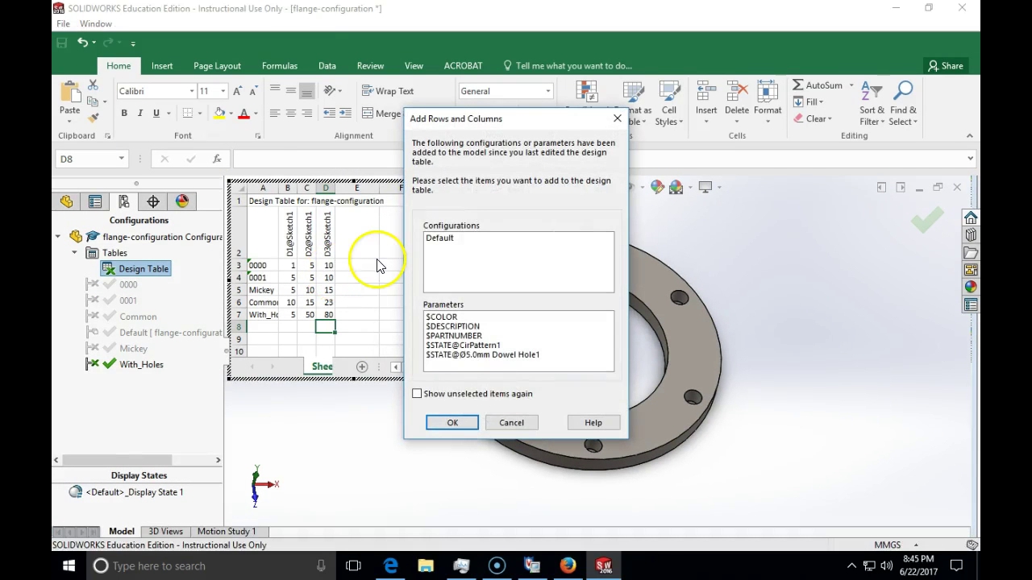
click(453, 423)
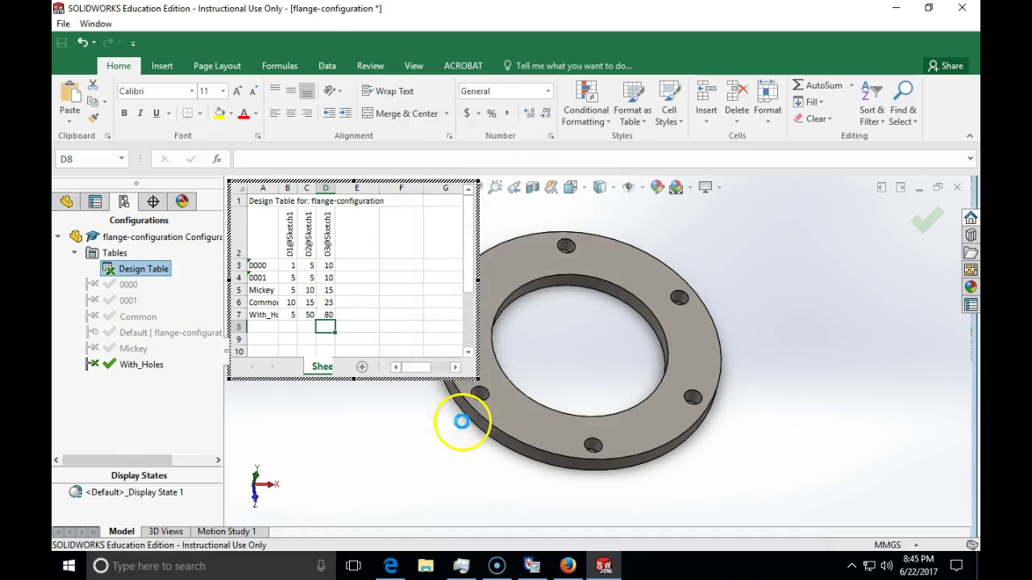
- Fill the first empty row with configuration 0003 and values 2, 60, 120
click(366, 314)
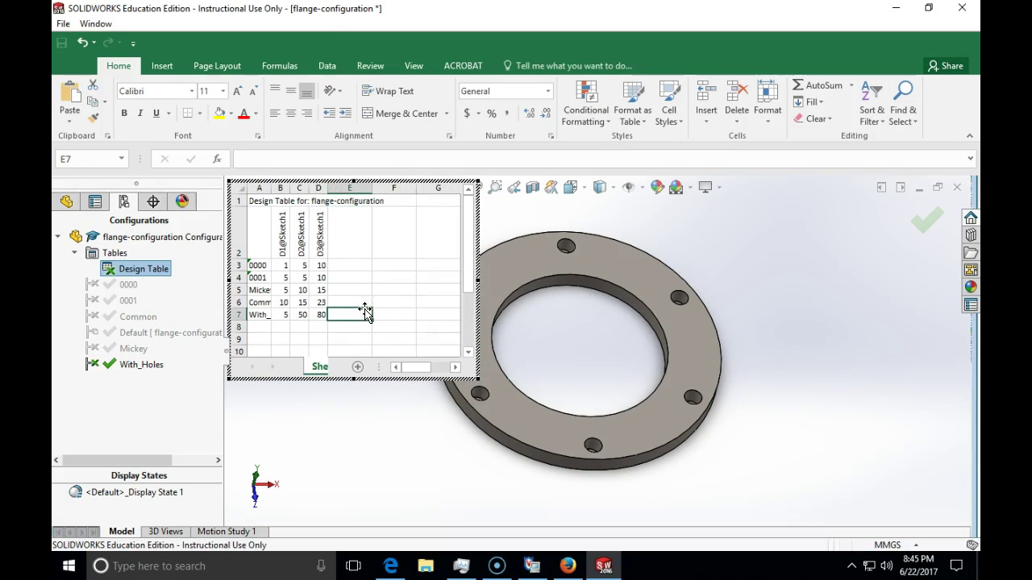
key(Left)
key(Left)
key(Left)
key(Left)
key(Down)
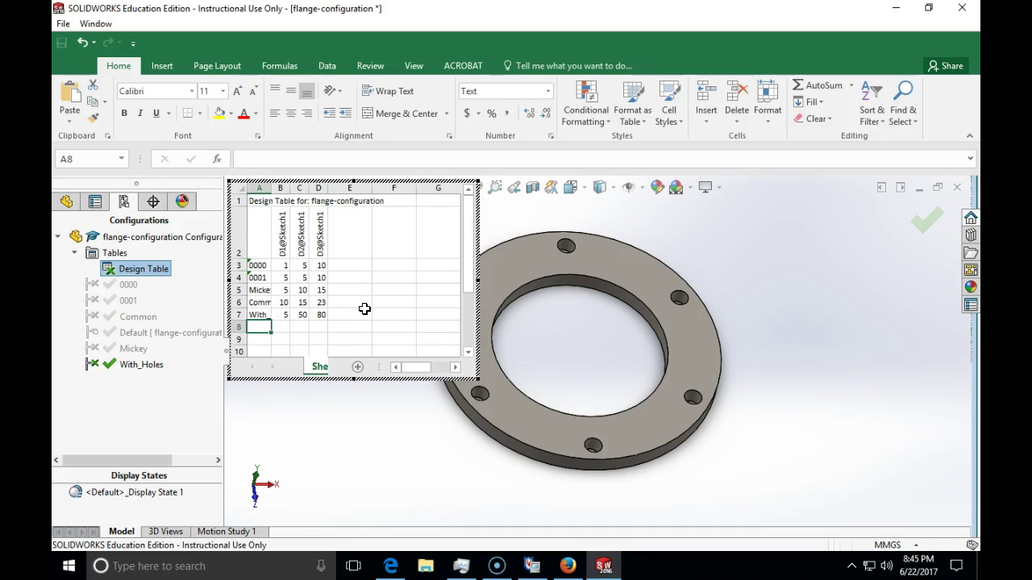
text(0003)
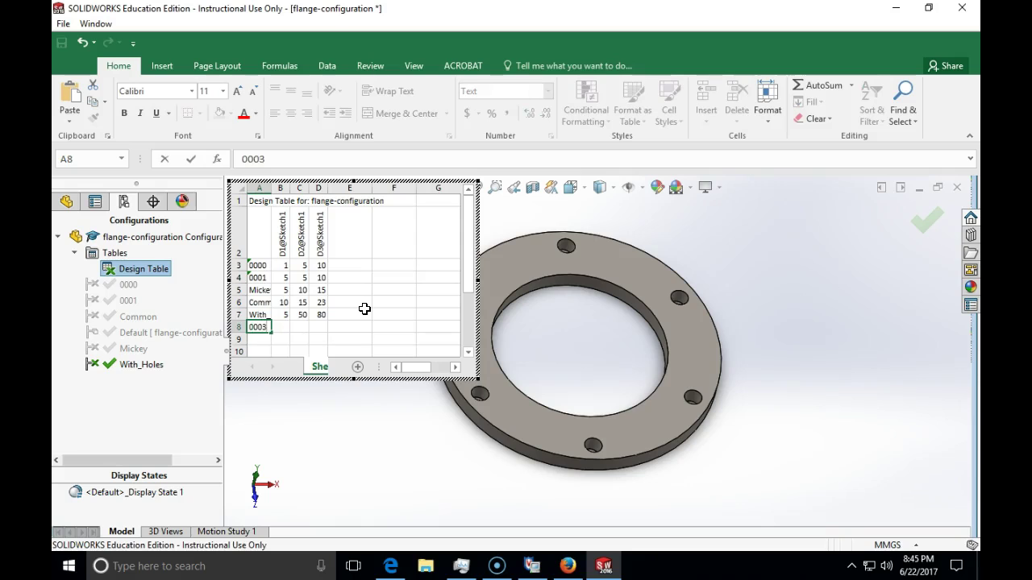
key(Tab)
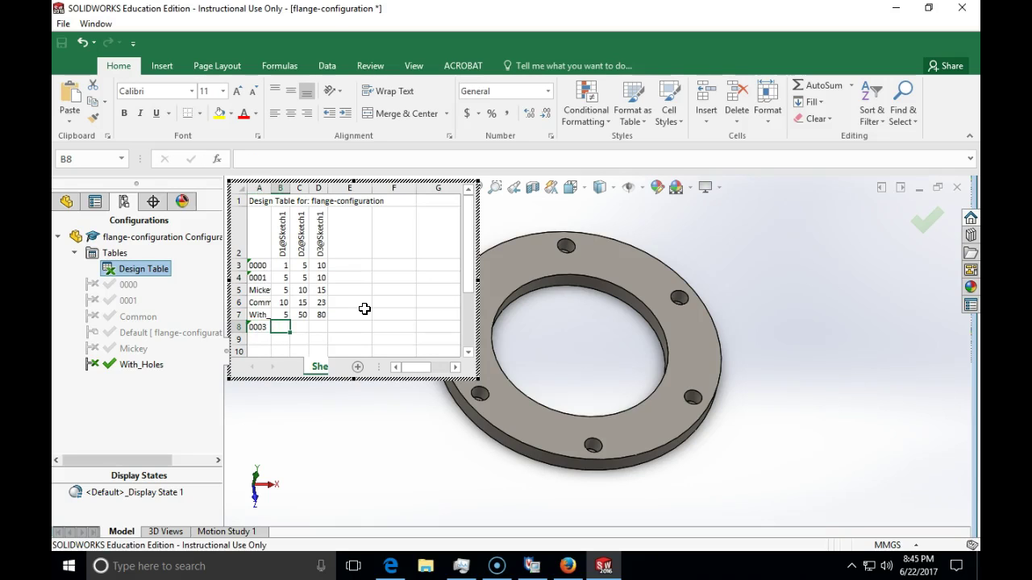
text(1)
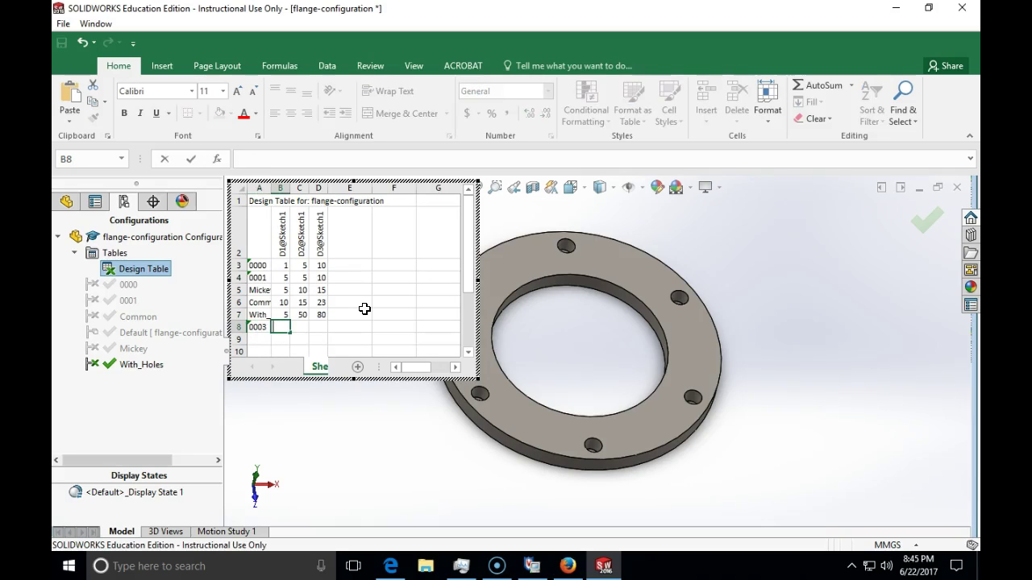
key(Tab)
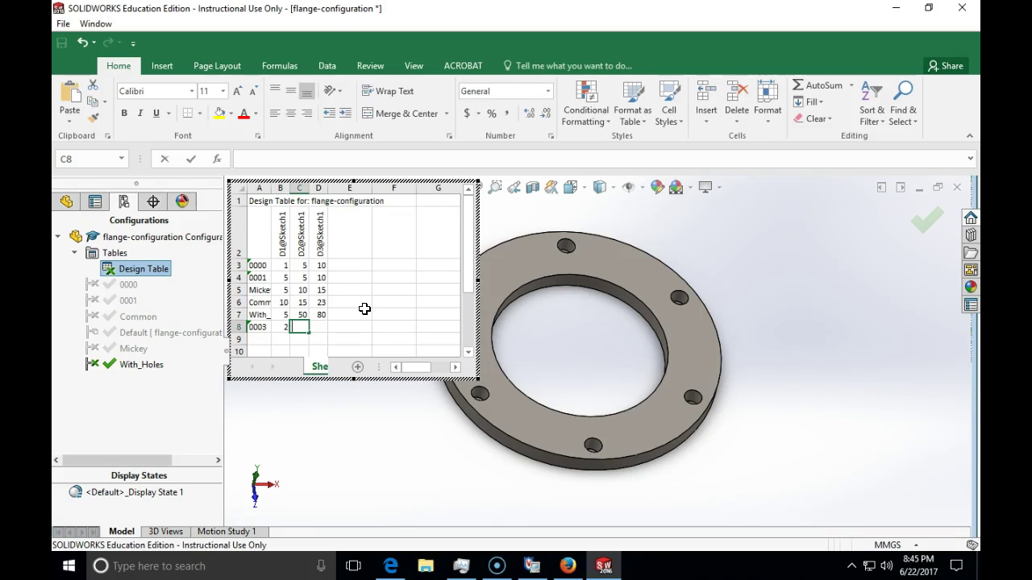
text(60)
key(Tab)
text(120)
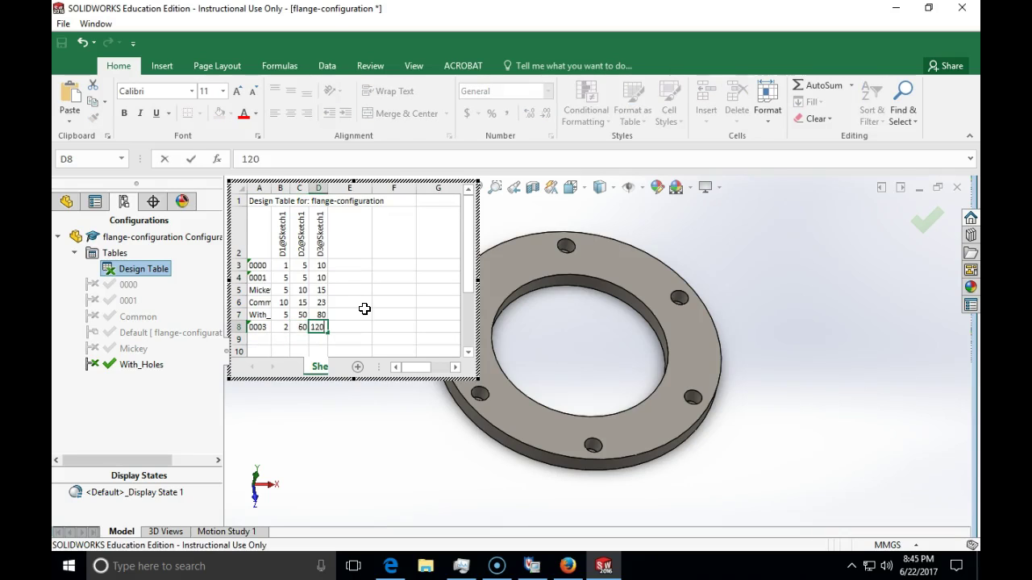
key(Return)
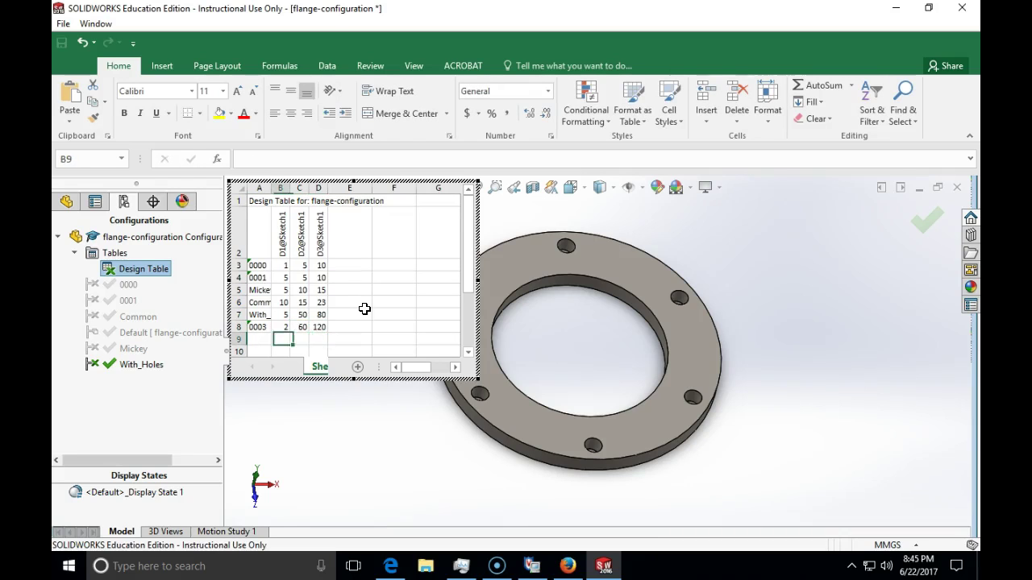
- Start the next row with configuration 0004 and first value 10
key(Home)
text(0004)
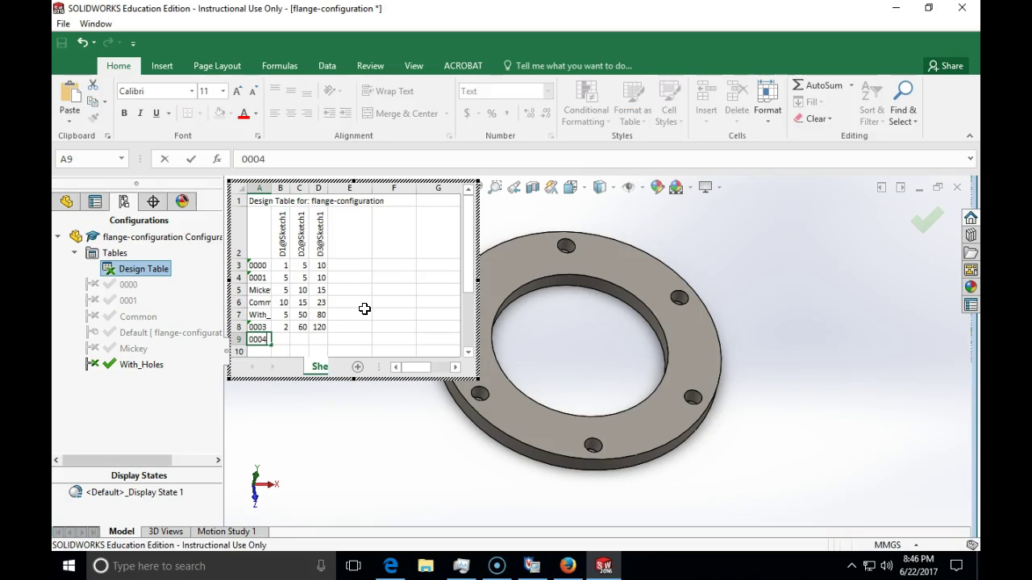
key(Tab)
text(10)
key(Return)
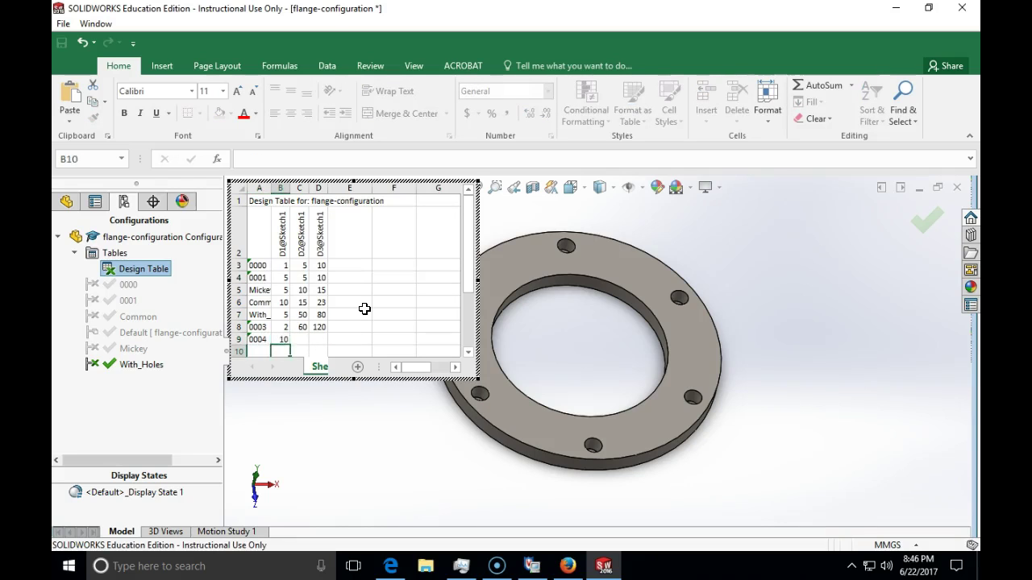
key(Up)
key(Right)
- Finish row 0004 with 20 and 30, then close the table to generate 0003 and 0004
text(20)
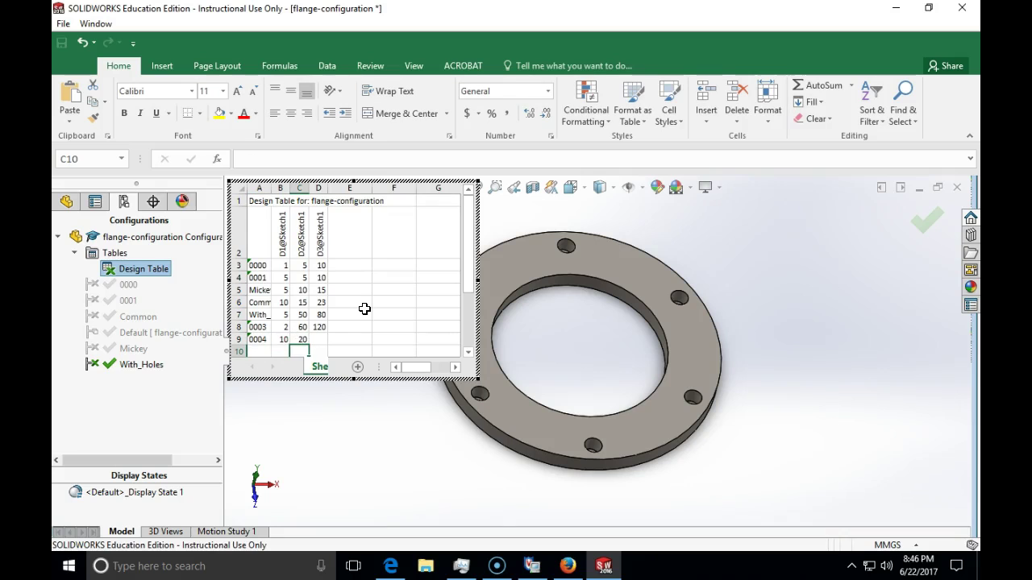
key(Tab)
text(30)
key(Return)
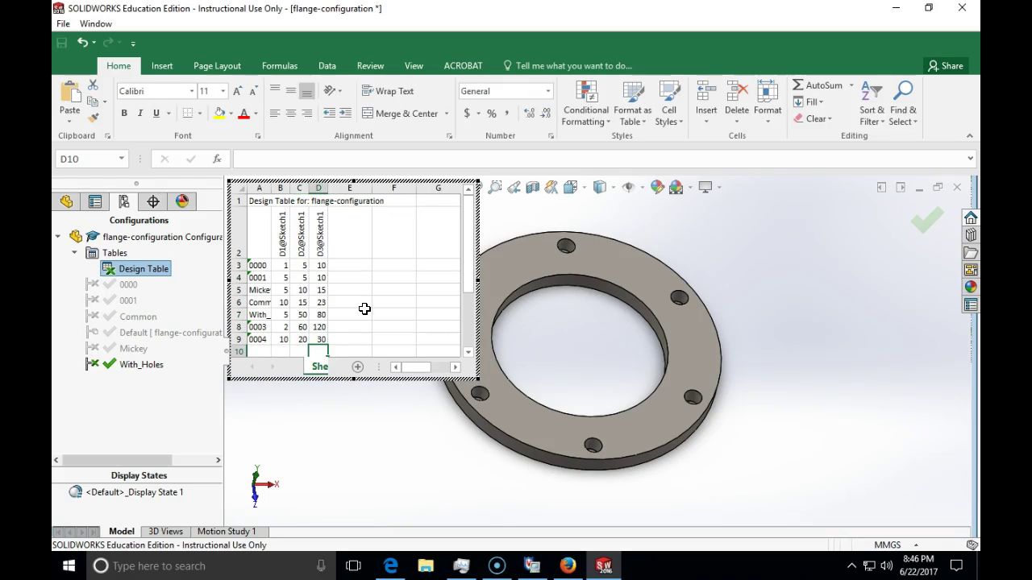
click(379, 429)
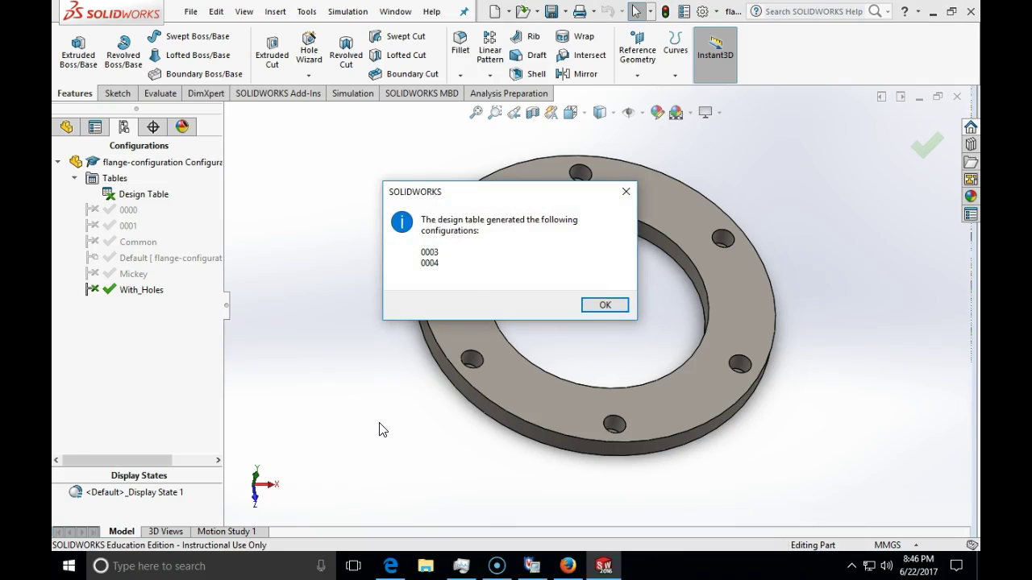
click(606, 306)
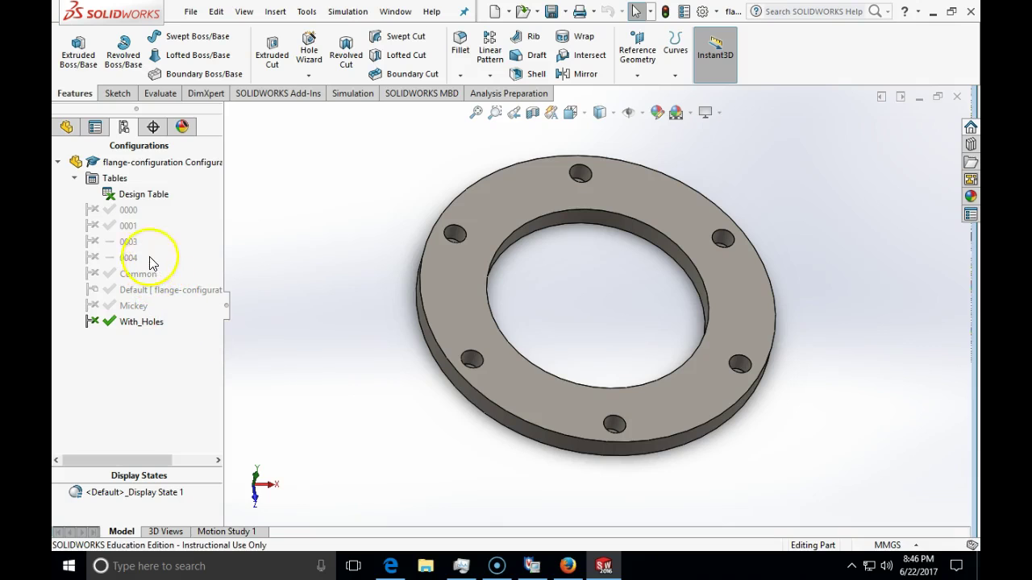
- Make configuration 0003 the active configuration
right_click(125, 244)
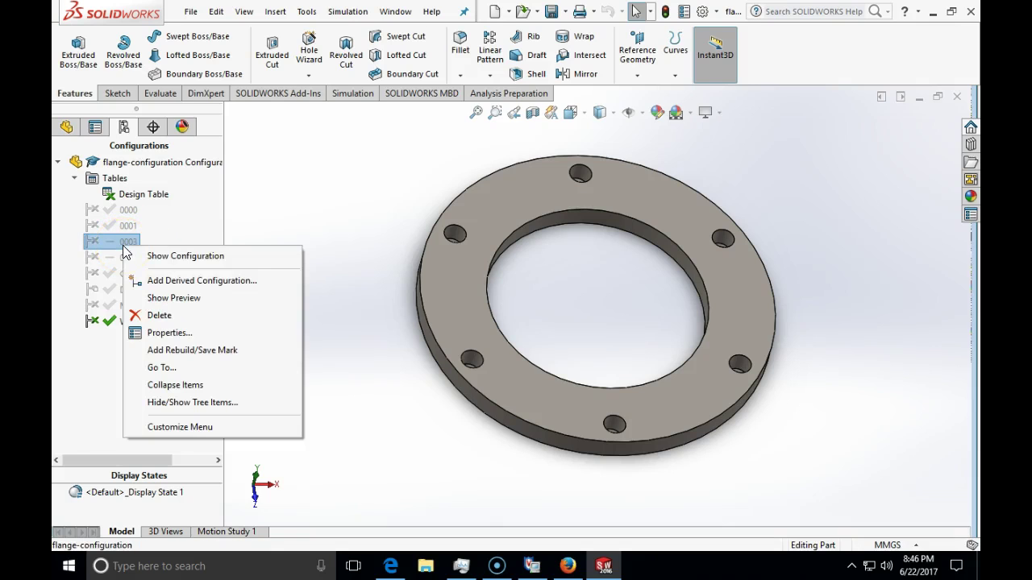
click(177, 256)
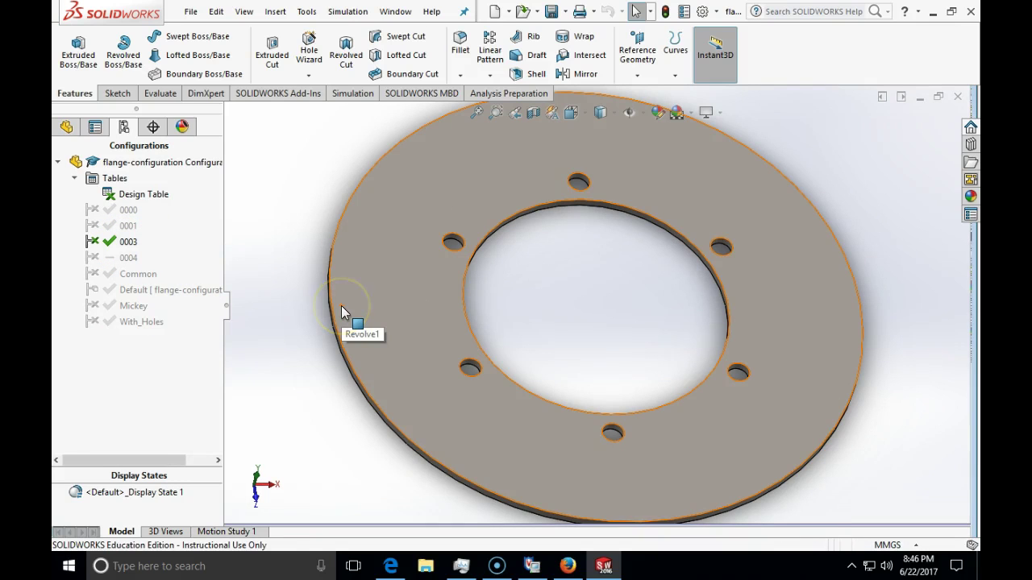
click(345, 303)
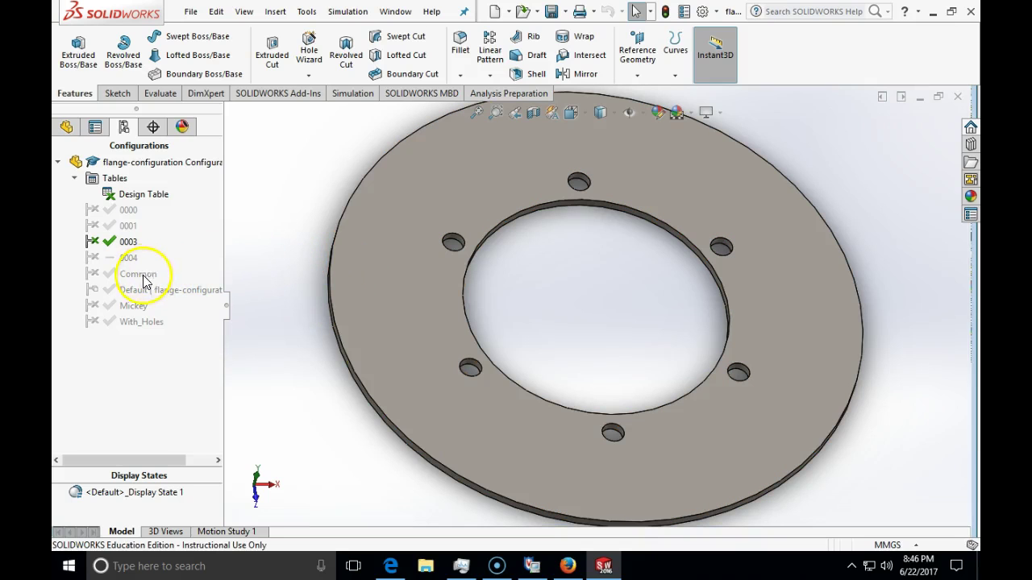
click(139, 322)
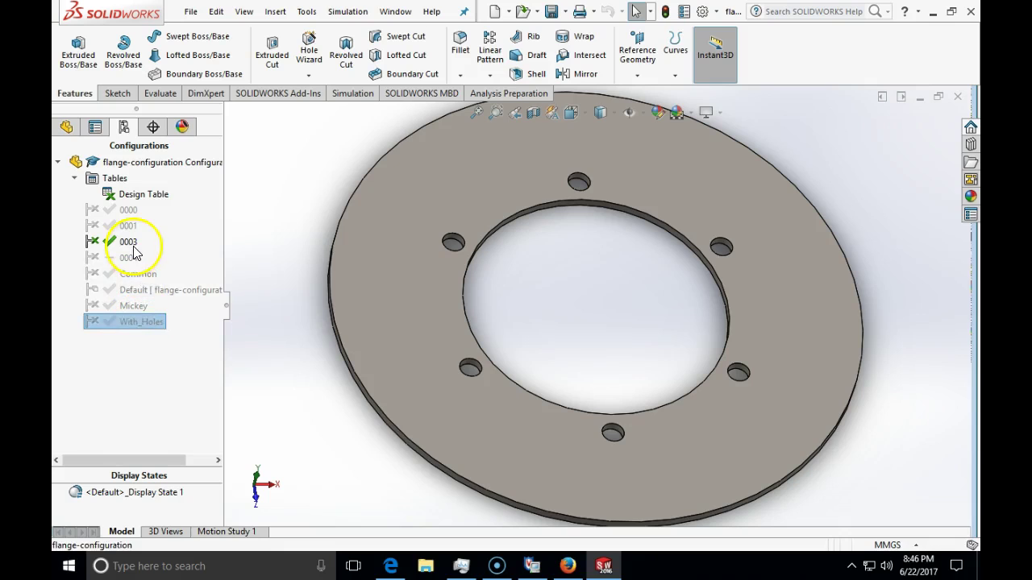
right_click(133, 252)
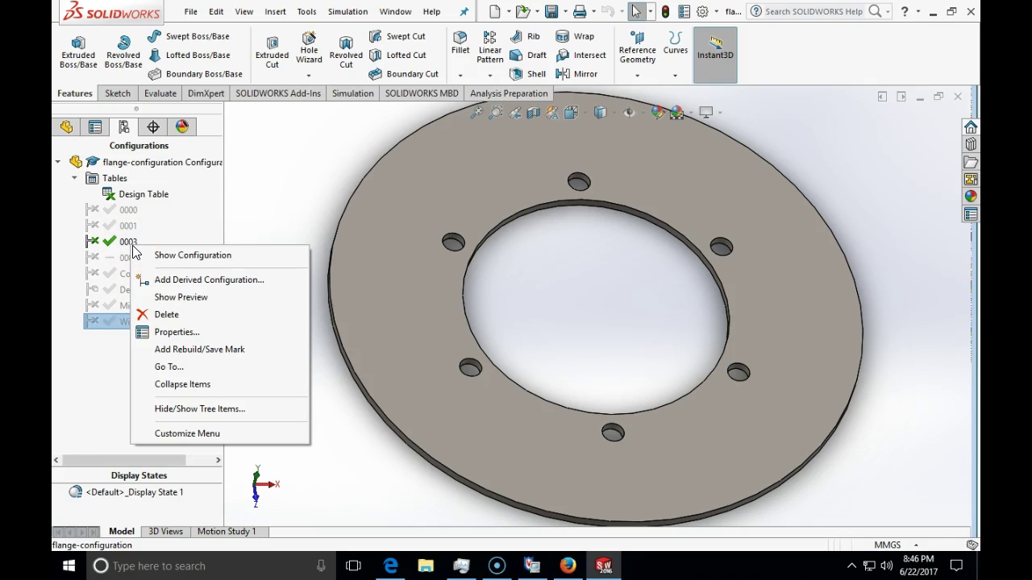
click(231, 223)
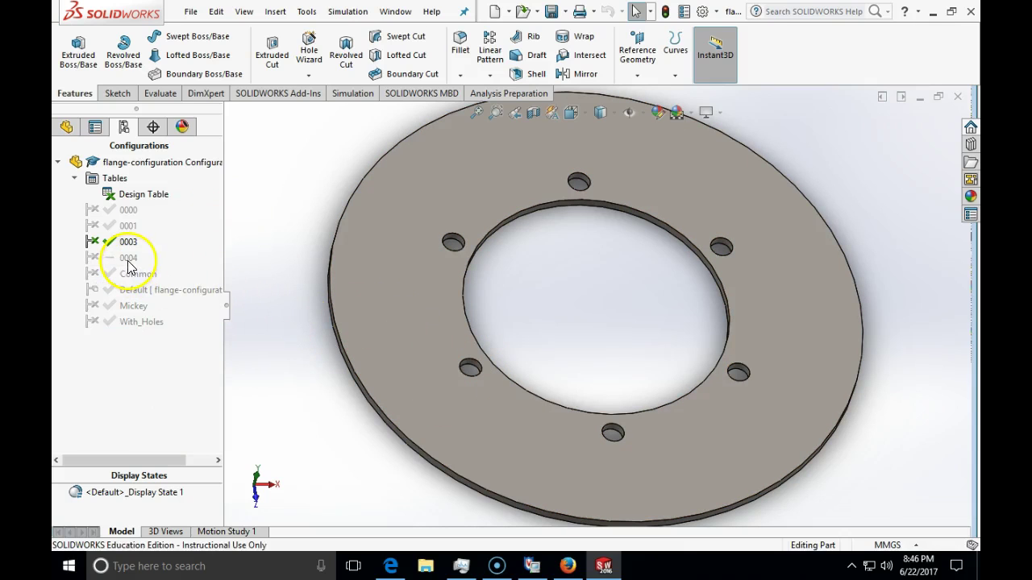
right_click(93, 324)
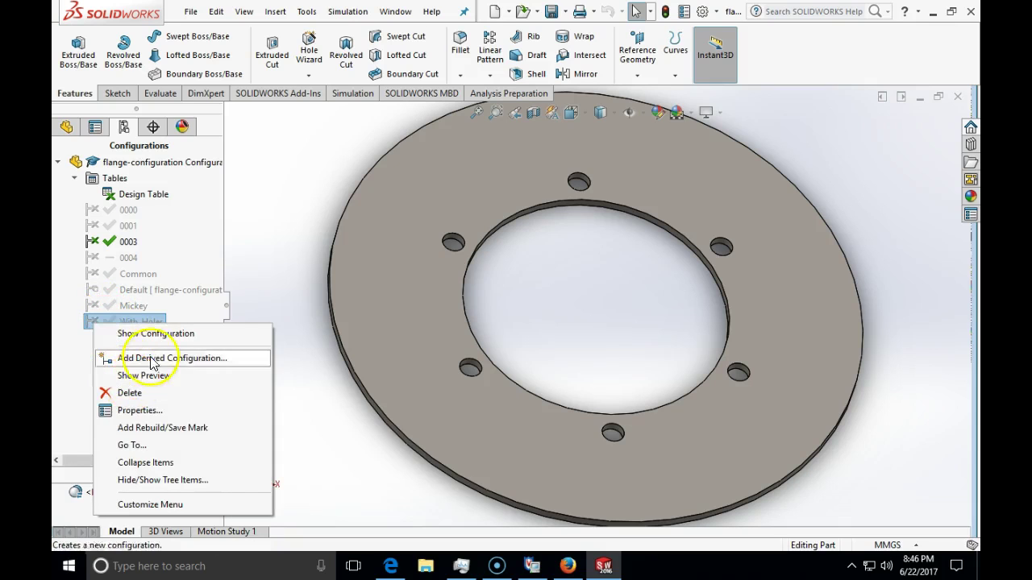
- In Configure Feature for Ø5.0mm Dowel Hole1, tick Suppress for 0003 and 0004 and confirm
click(126, 129)
click(66, 126)
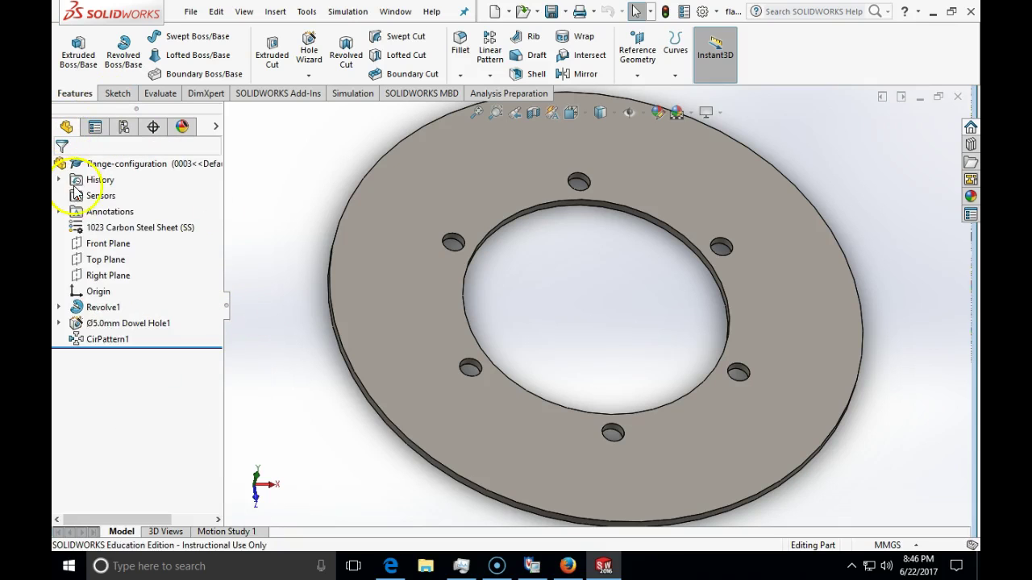
right_click(100, 324)
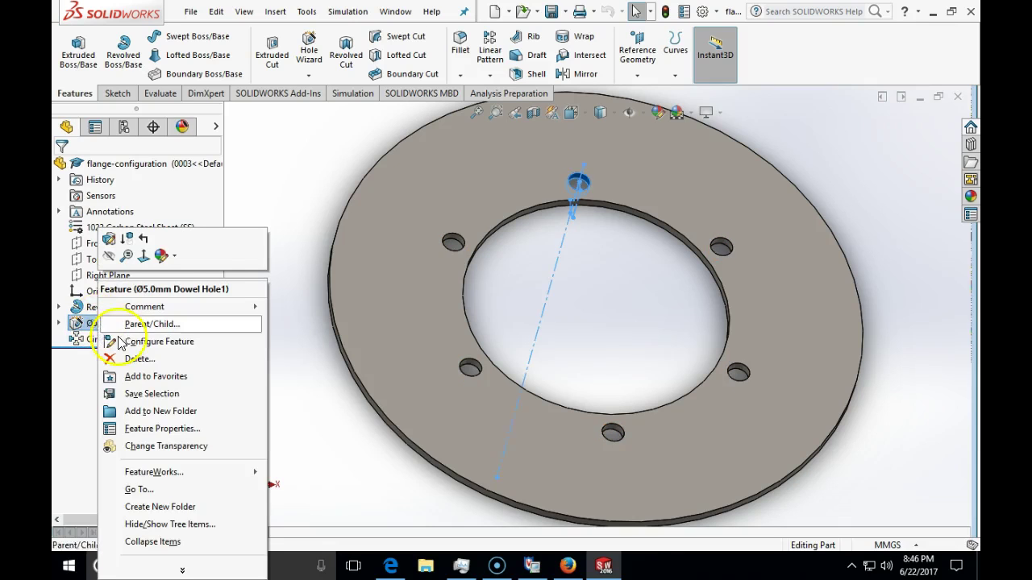
click(121, 341)
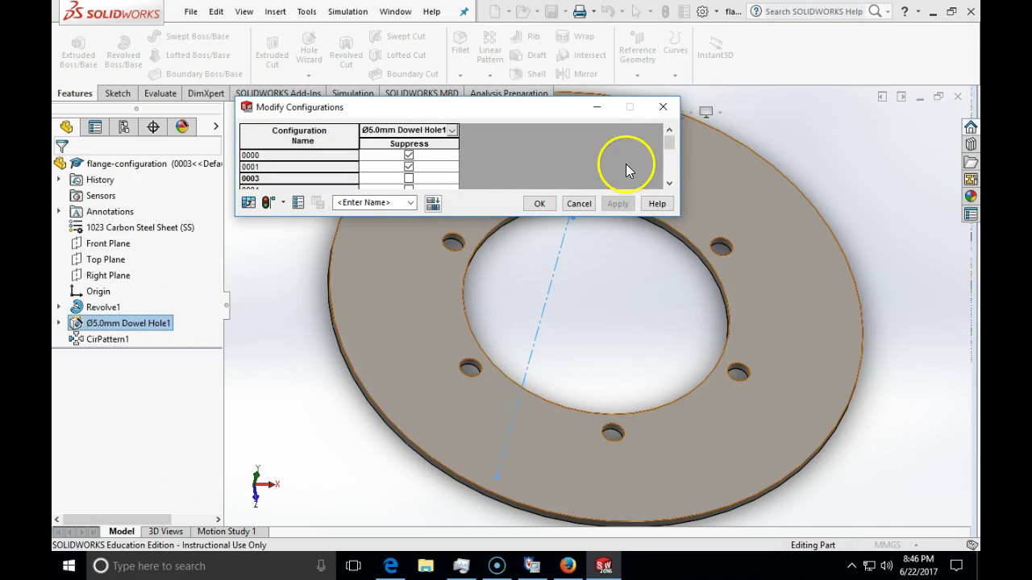
click(408, 178)
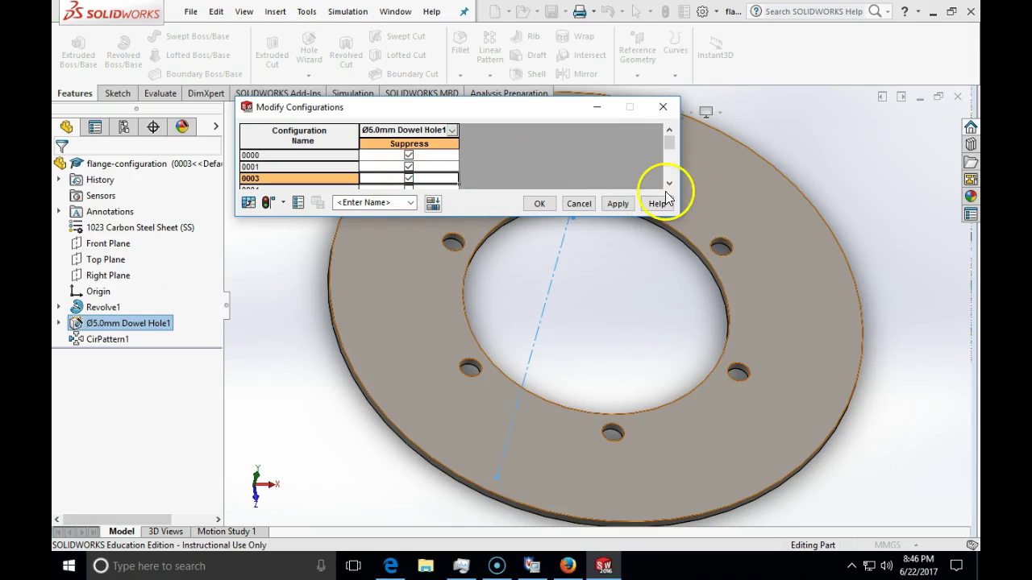
click(669, 183)
click(669, 183)
click(410, 167)
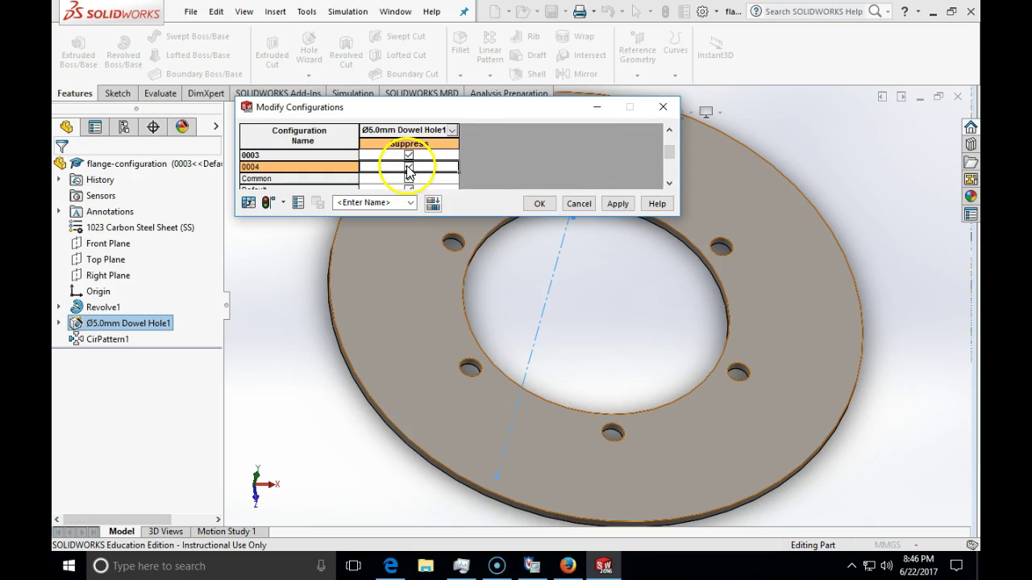
click(669, 184)
click(669, 184)
click(670, 184)
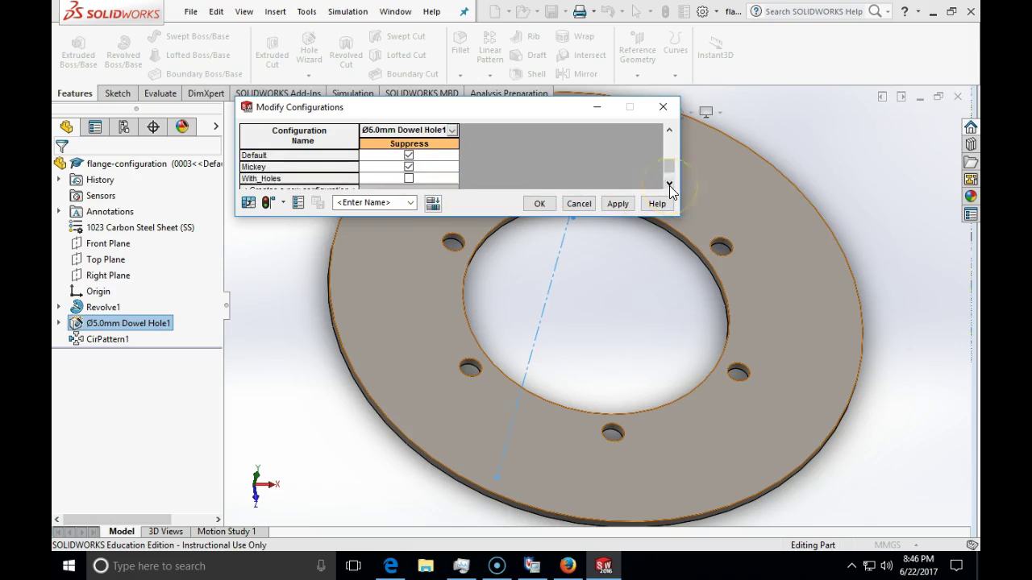
click(670, 183)
click(539, 203)
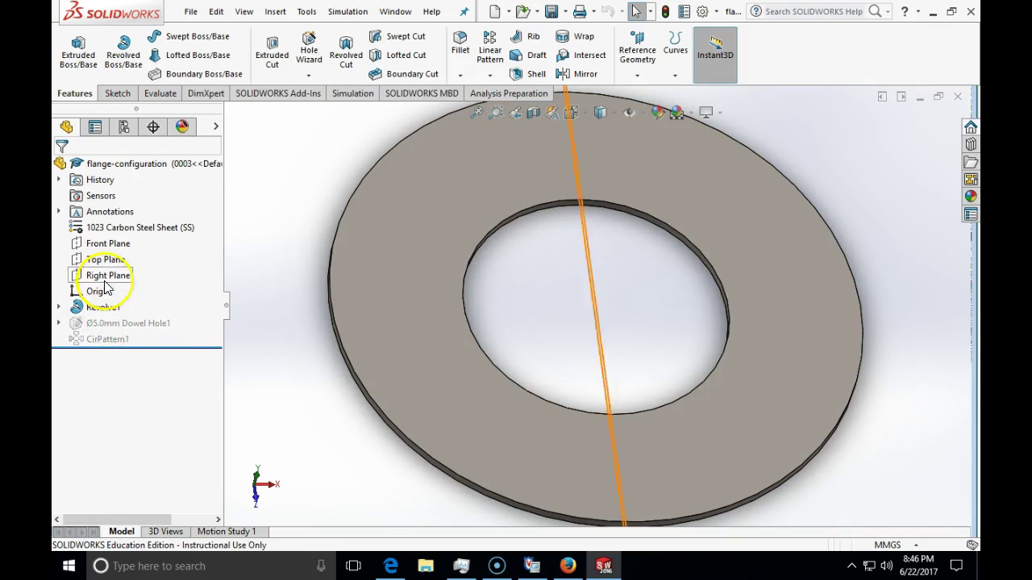
- Activate configuration 0004 and bring up its context menu
click(125, 128)
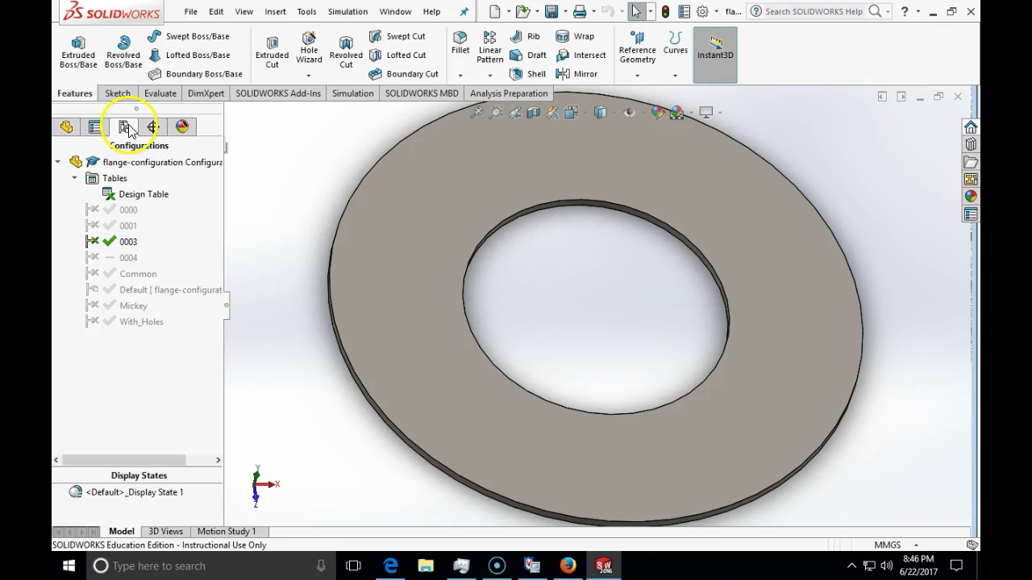
right_click(133, 259)
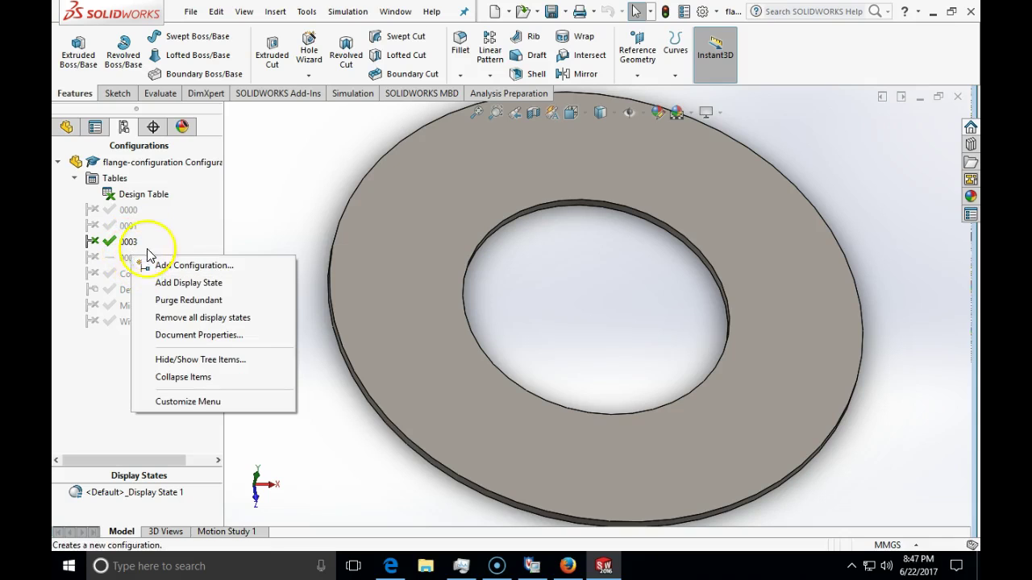
click(120, 260)
double_click(119, 261)
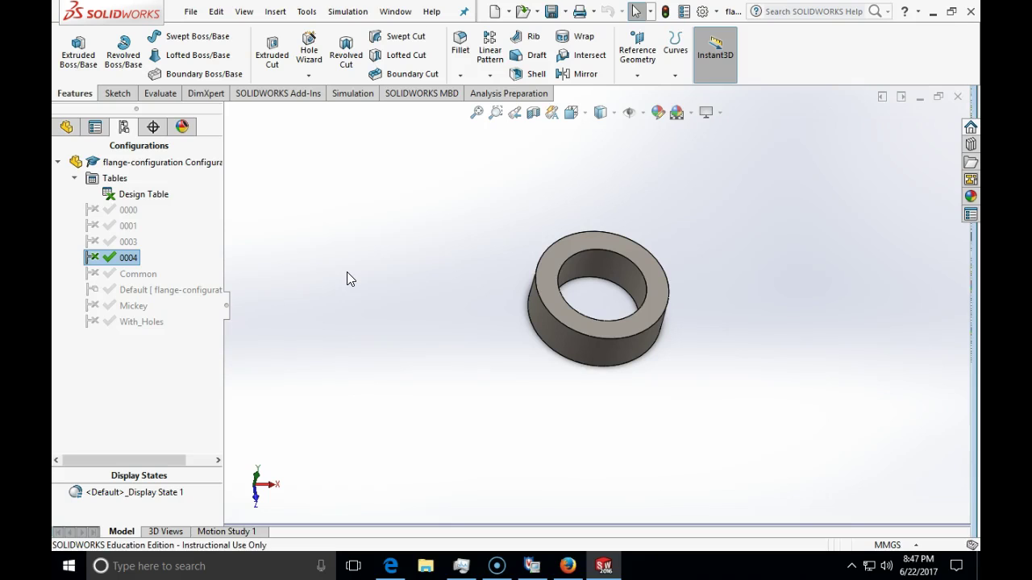
click(366, 272)
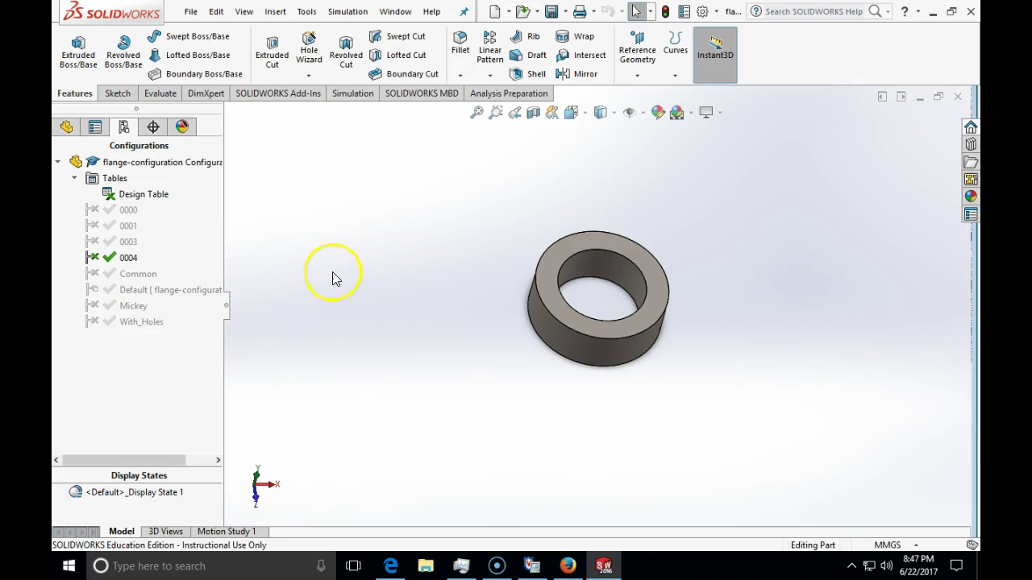
click(90, 258)
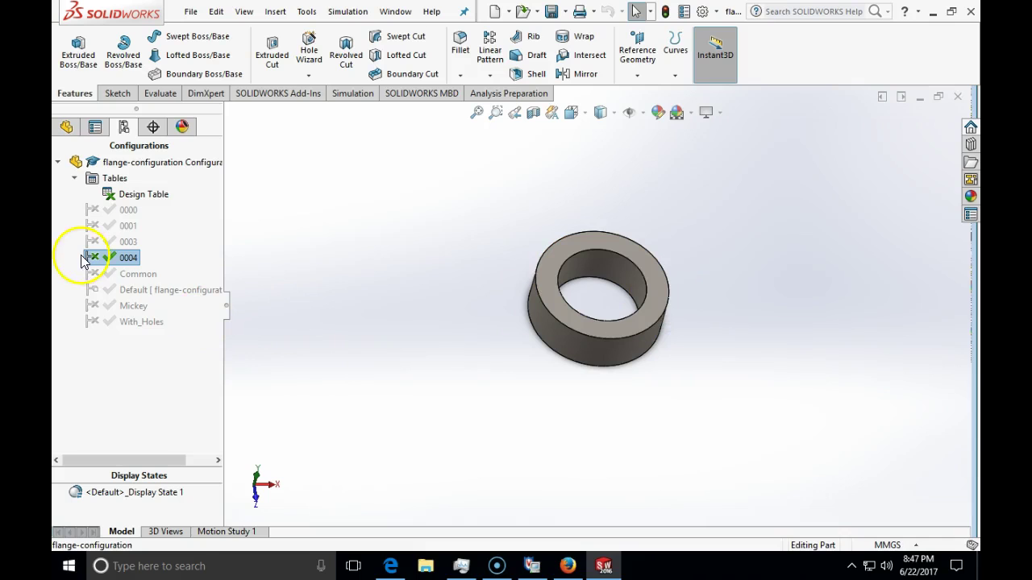
right_click(116, 260)
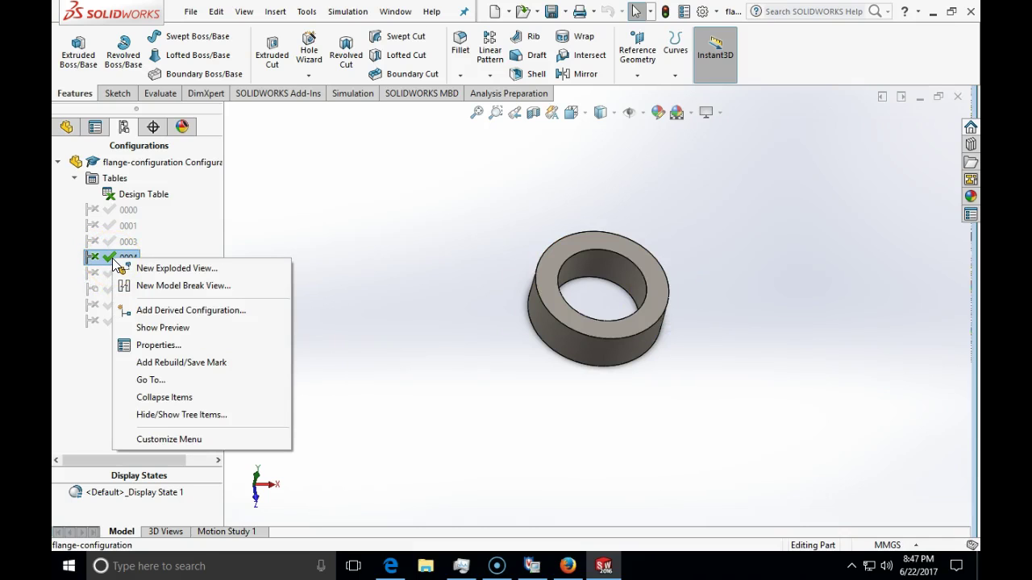
- Add derived configuration 0004-CUT described 'WITH CUT', linking display states to configurations
click(167, 311)
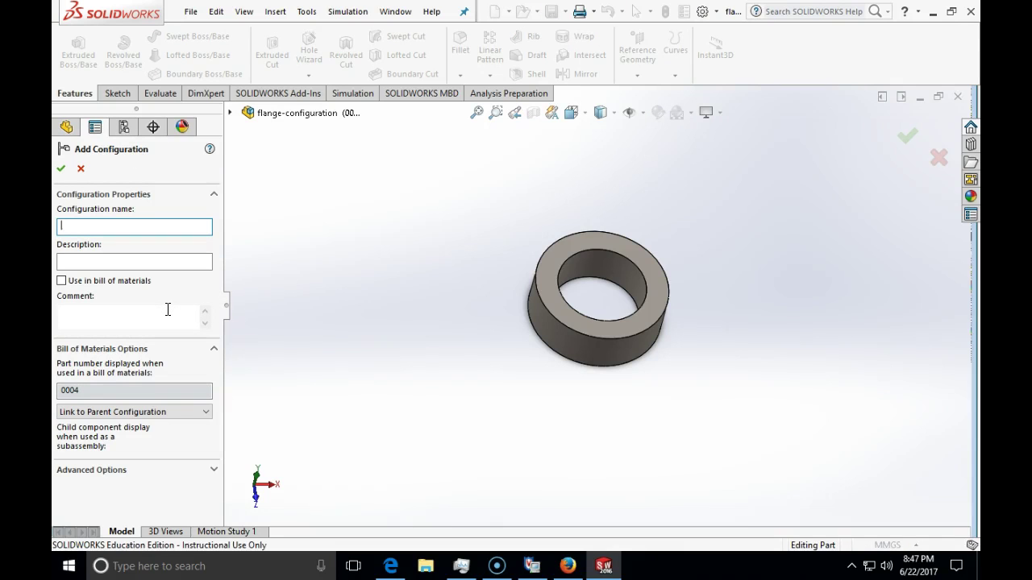
text(4)
text(000)
click(120, 264)
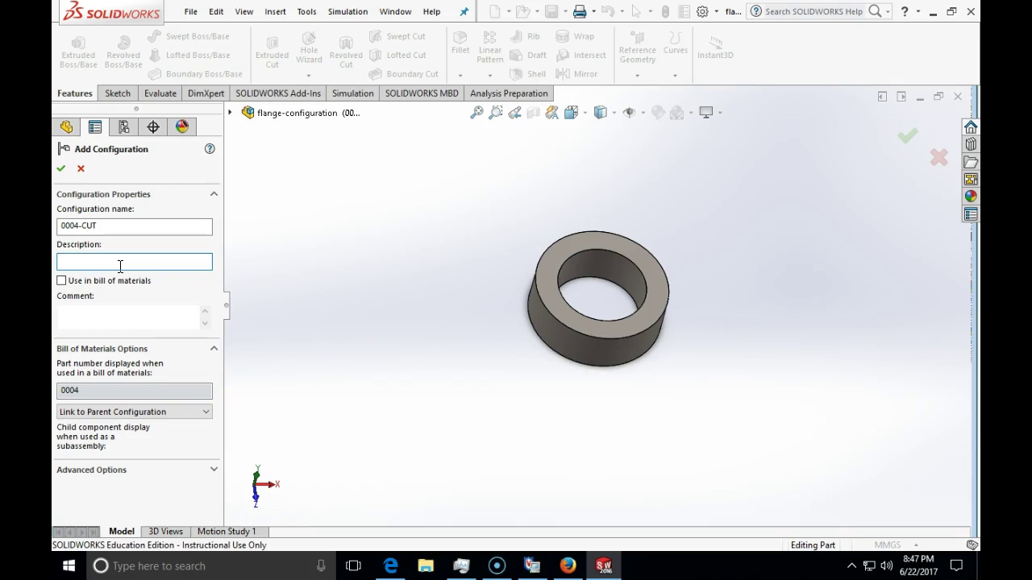
text(WITH CUT)
click(60, 169)
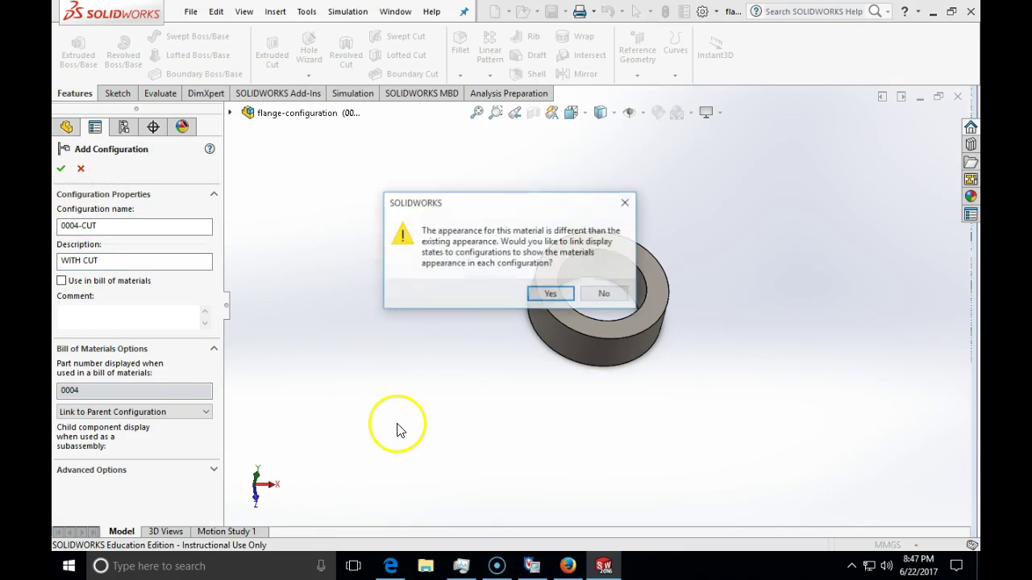
click(550, 293)
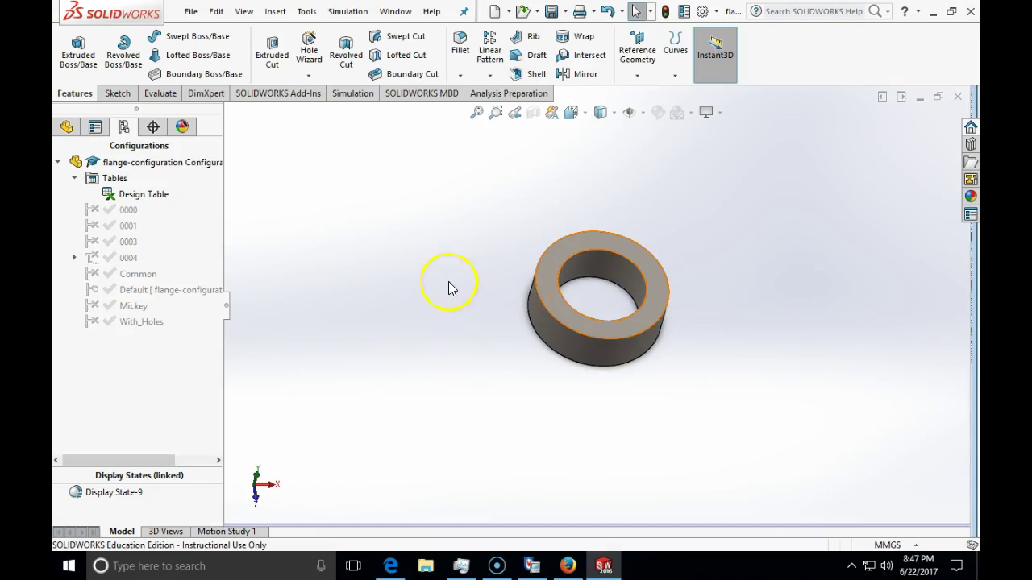
click(121, 94)
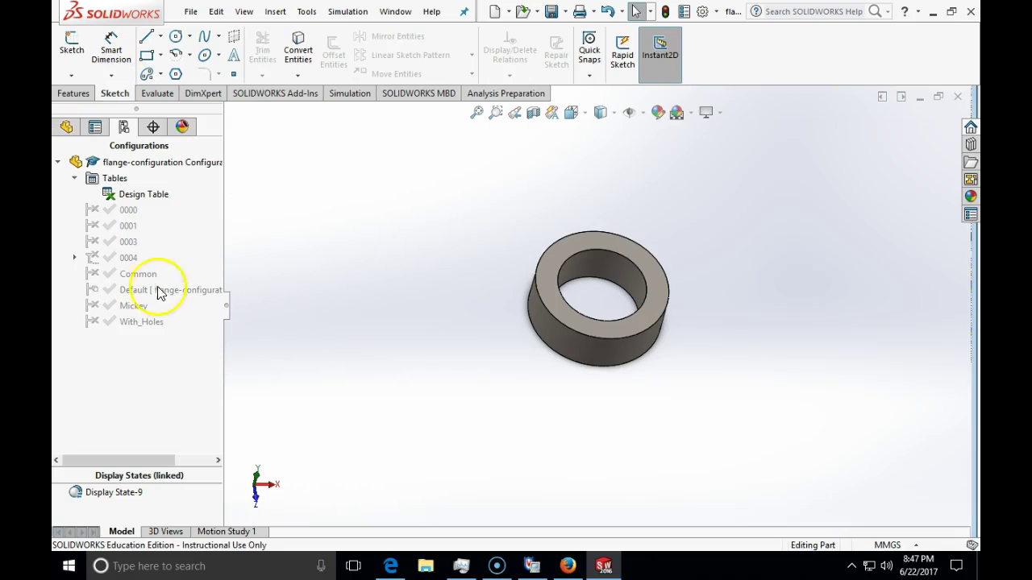
- Sketch a corner rectangle on the washer's top face from the origin past the outer edge
click(74, 257)
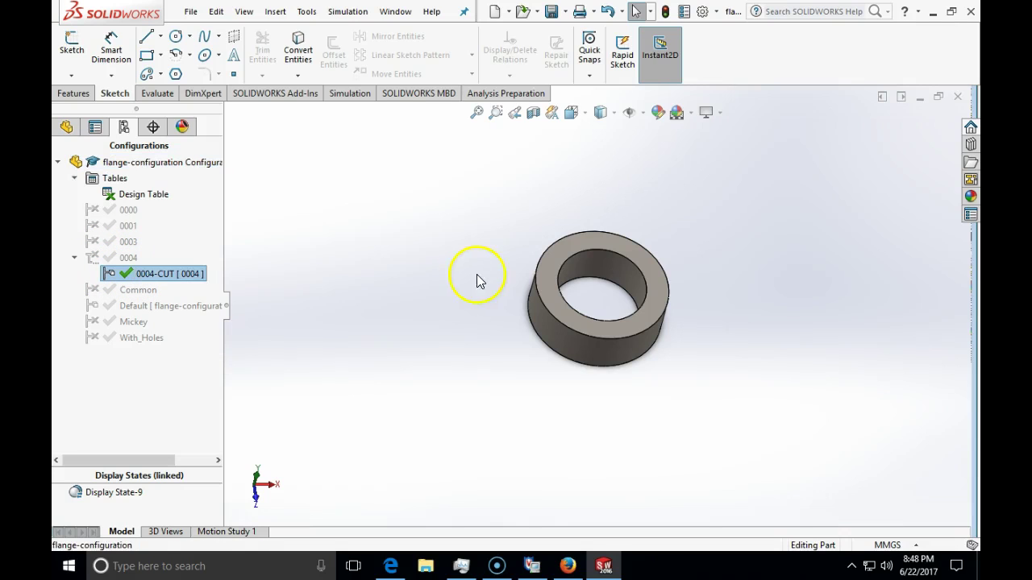
click(146, 55)
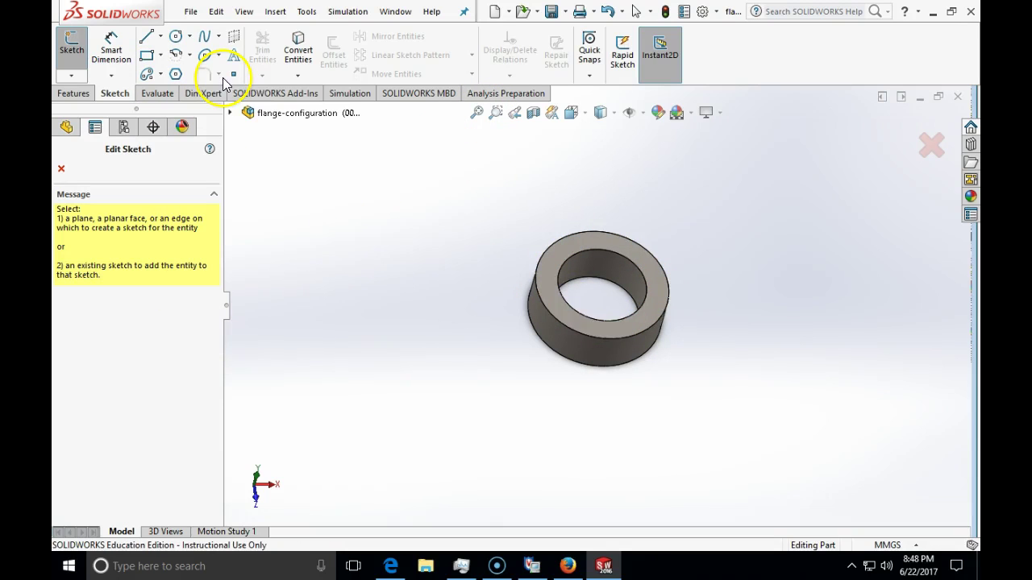
click(660, 289)
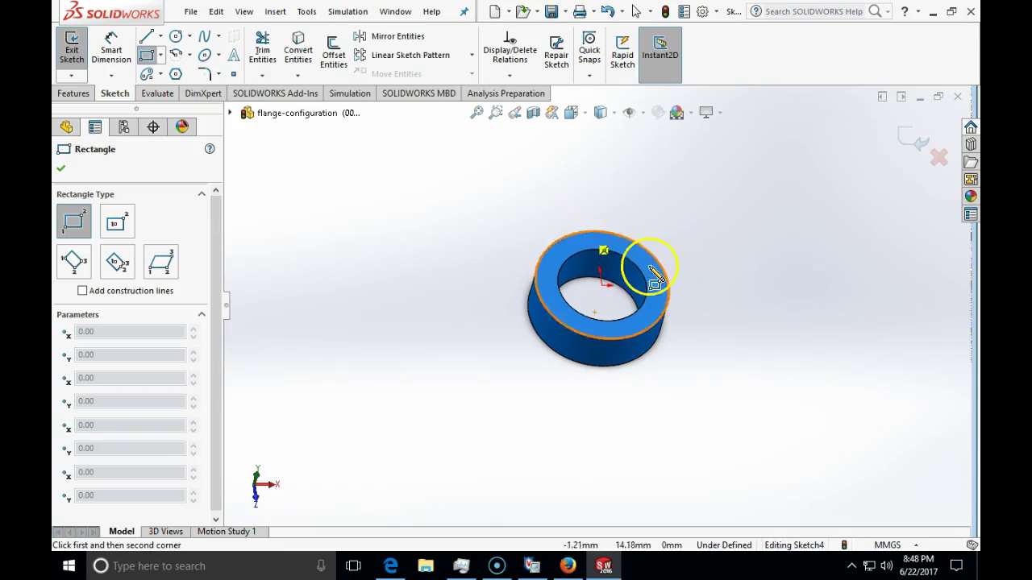
click(601, 282)
click(689, 271)
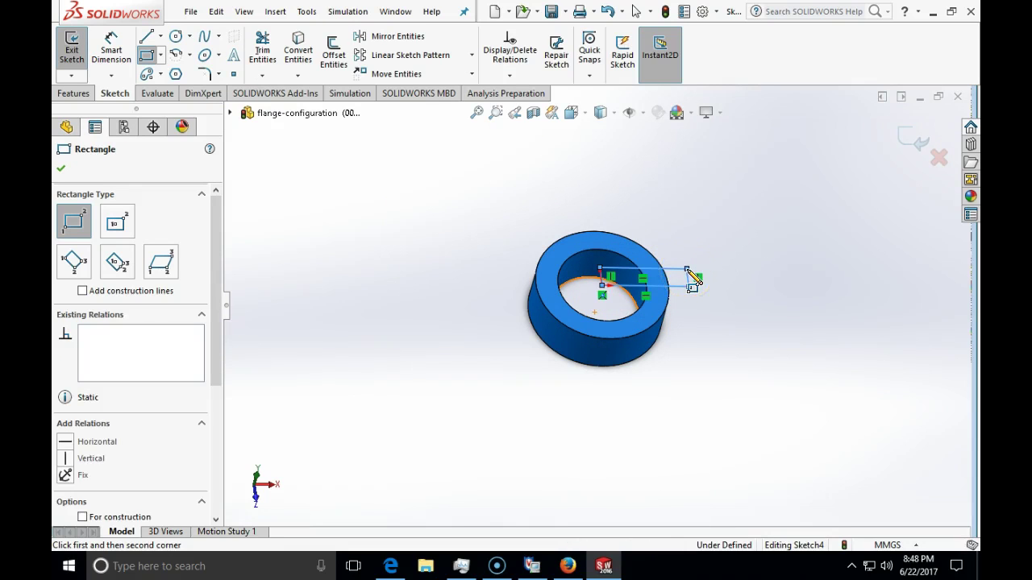
key(Escape)
click(911, 143)
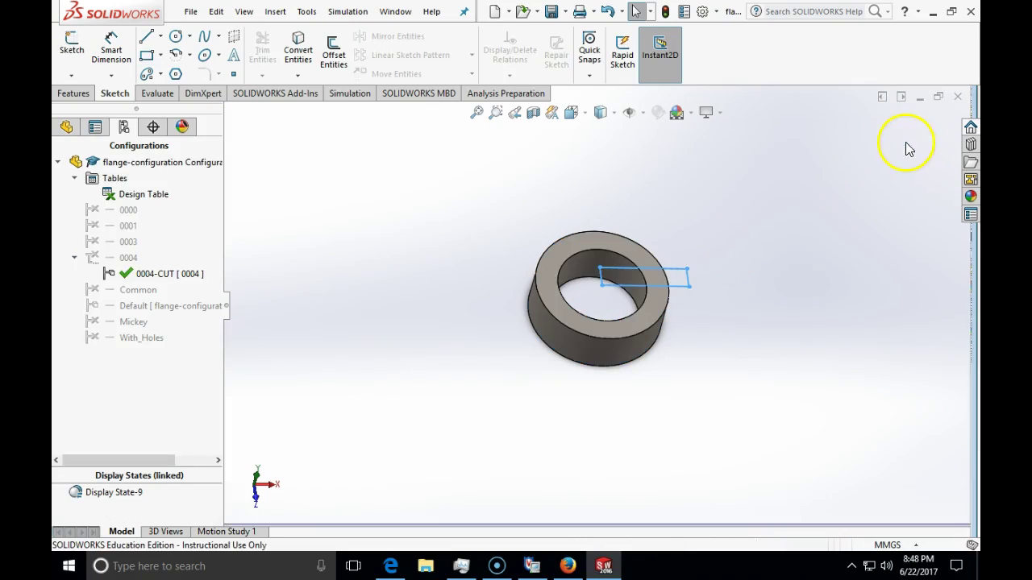
- Extruded-cut the rectangle Through All to slot the washer wall
click(73, 94)
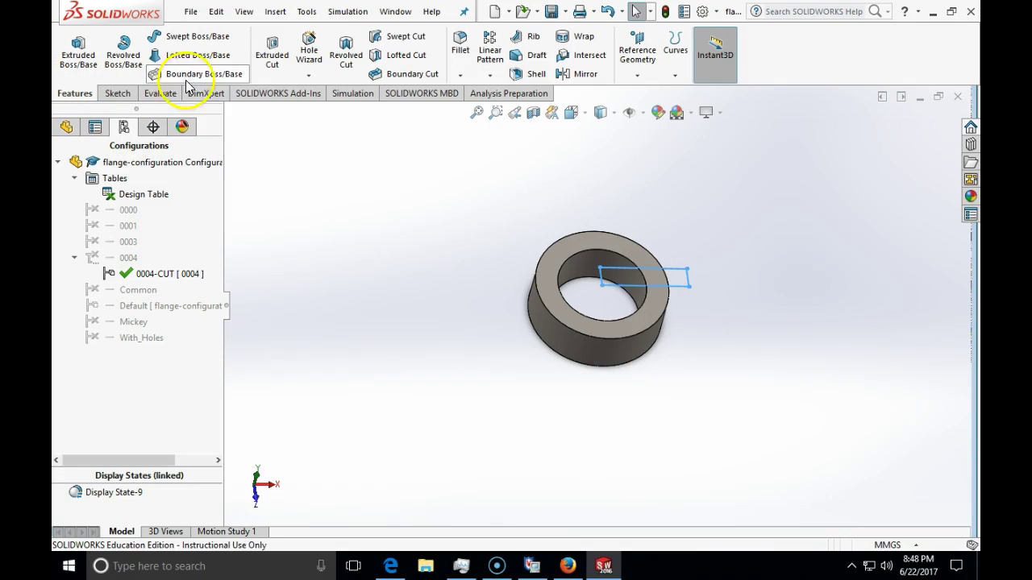
click(276, 63)
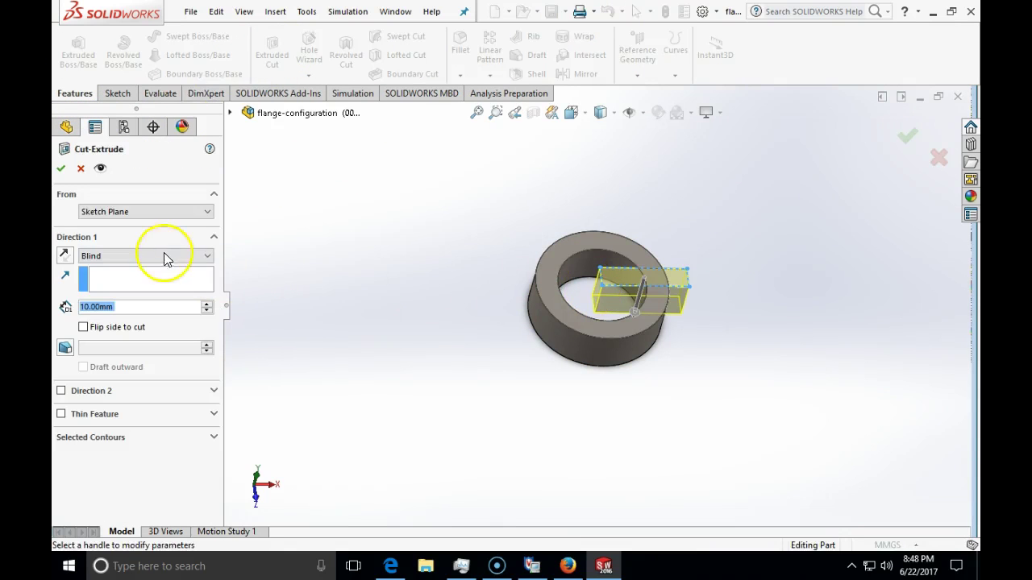
click(203, 256)
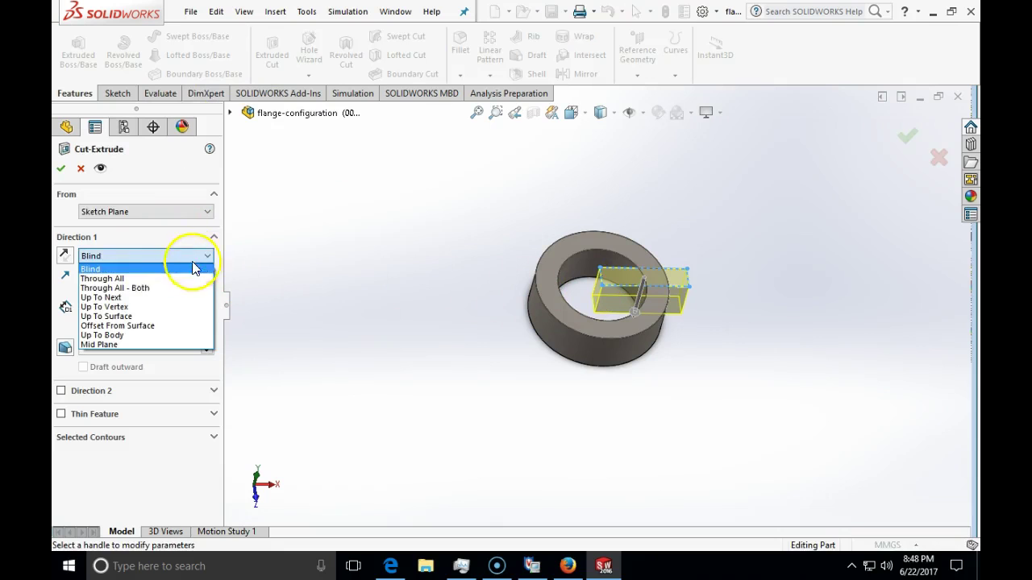
click(153, 277)
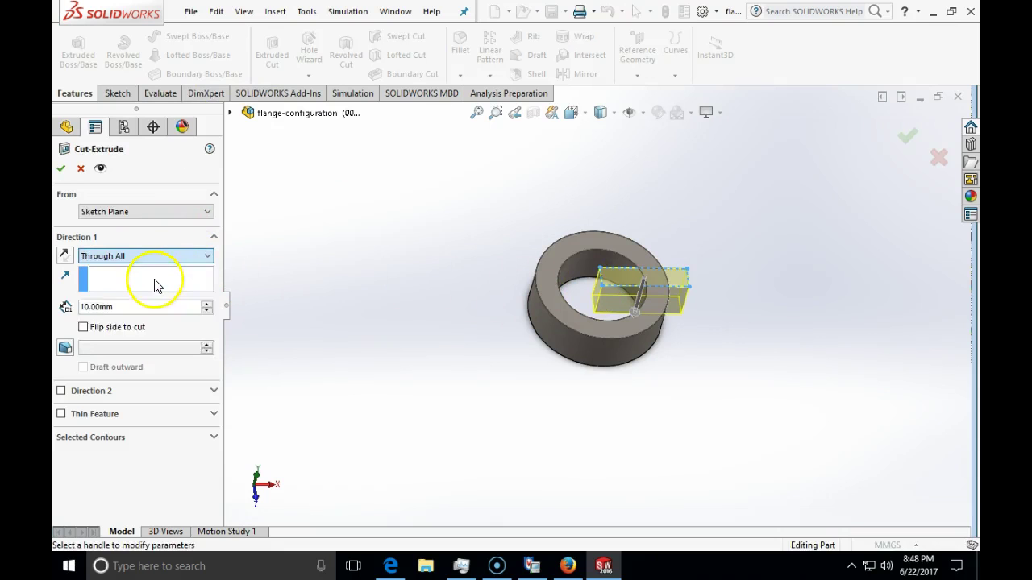
click(61, 168)
middle_drag(265, 327, 369, 350)
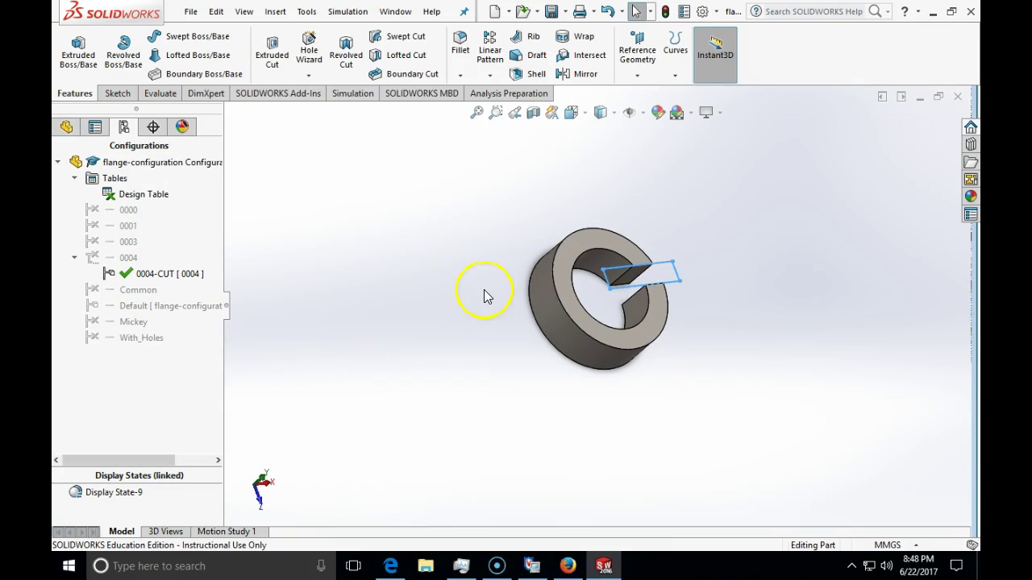
- Set Cut-Extrude1 suppressed in all configurations except 0004-CUT via Configure Feature
click(68, 127)
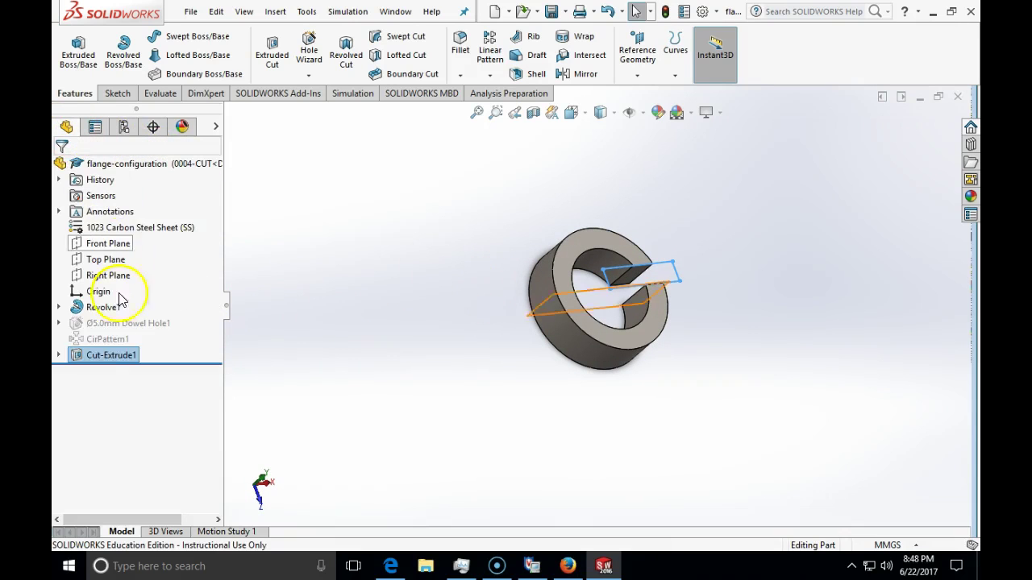
right_click(98, 356)
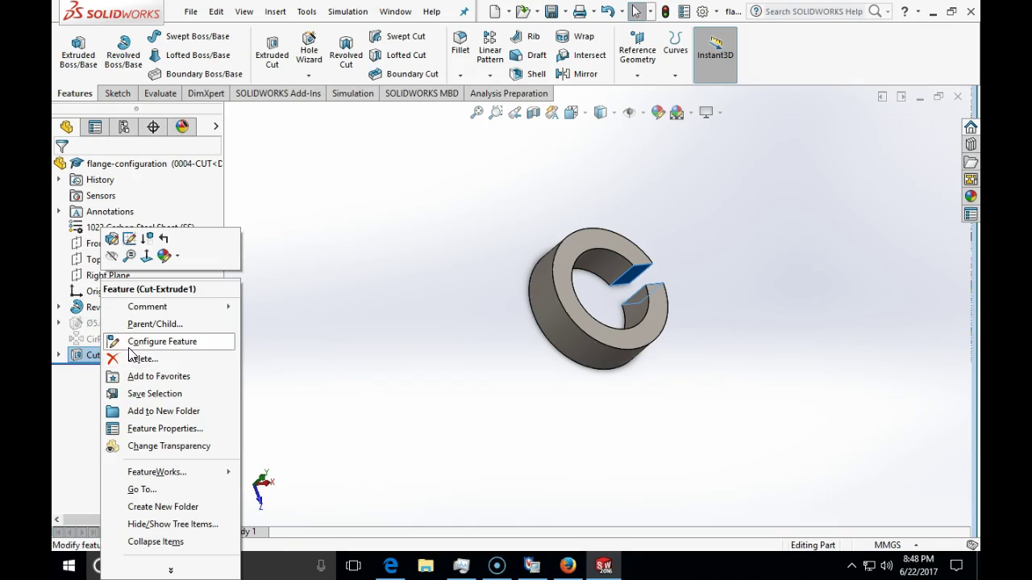
click(131, 345)
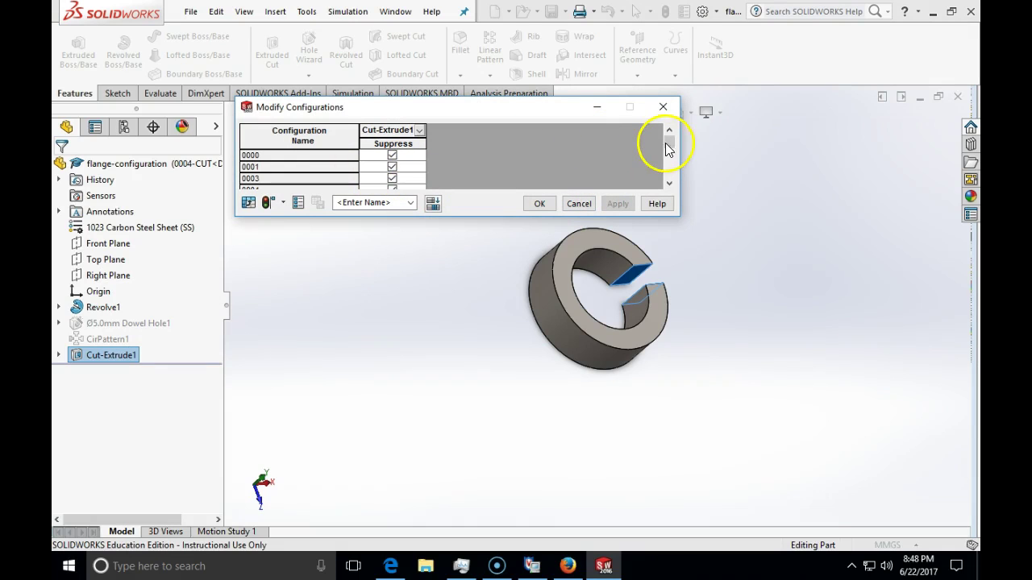
drag(666, 149, 668, 158)
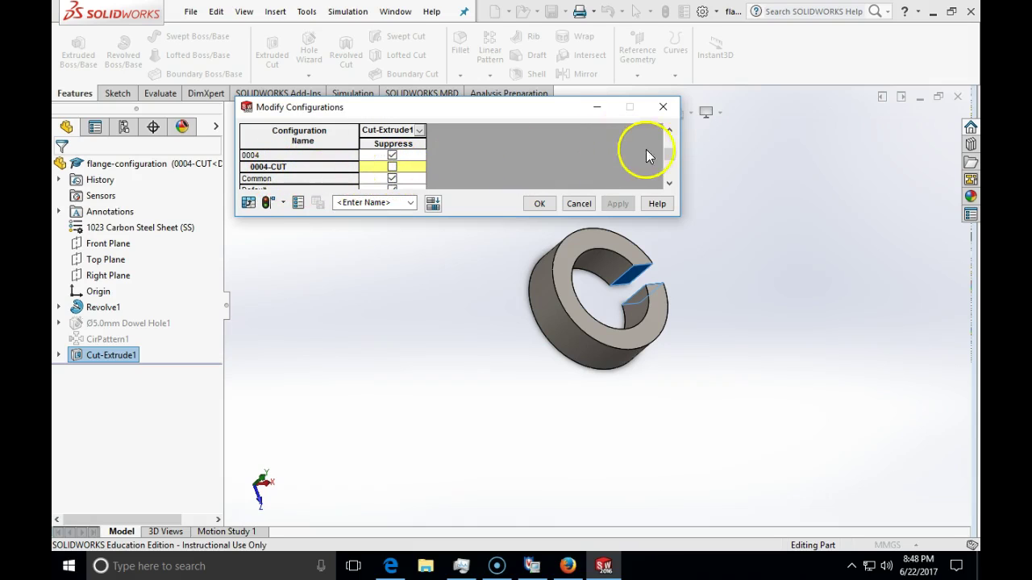
drag(673, 158, 670, 174)
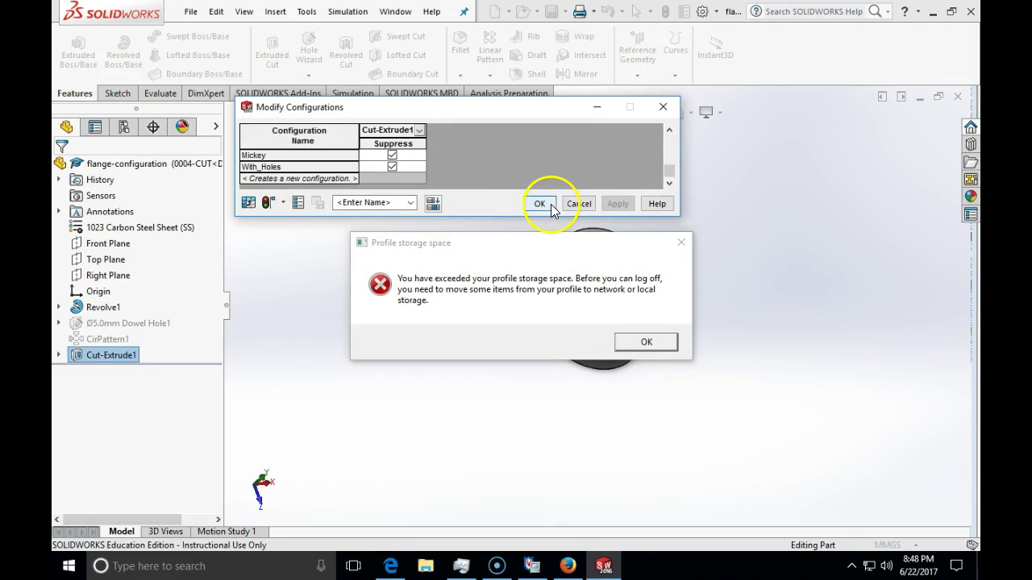
click(646, 342)
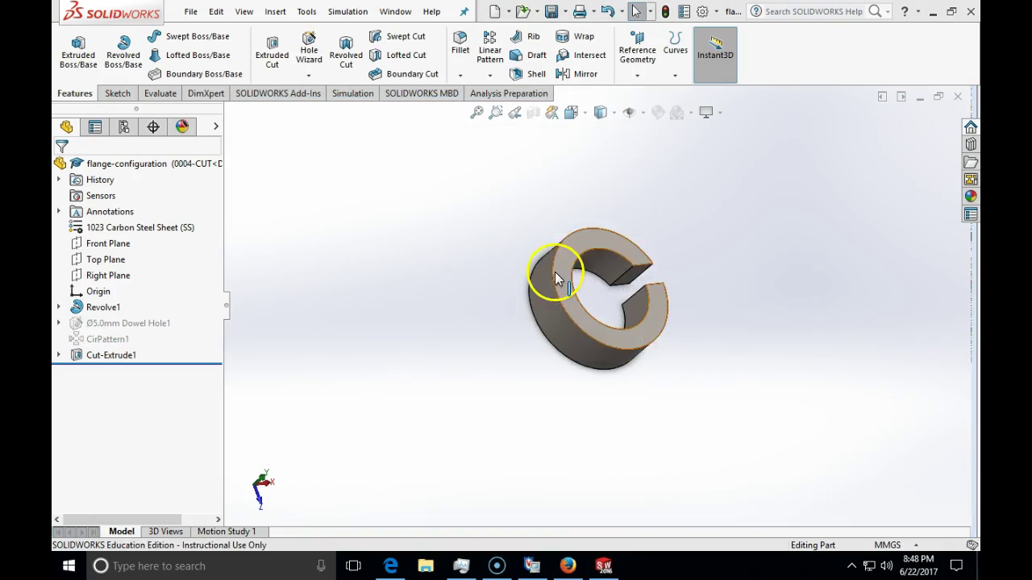
middle_drag(549, 248, 478, 309)
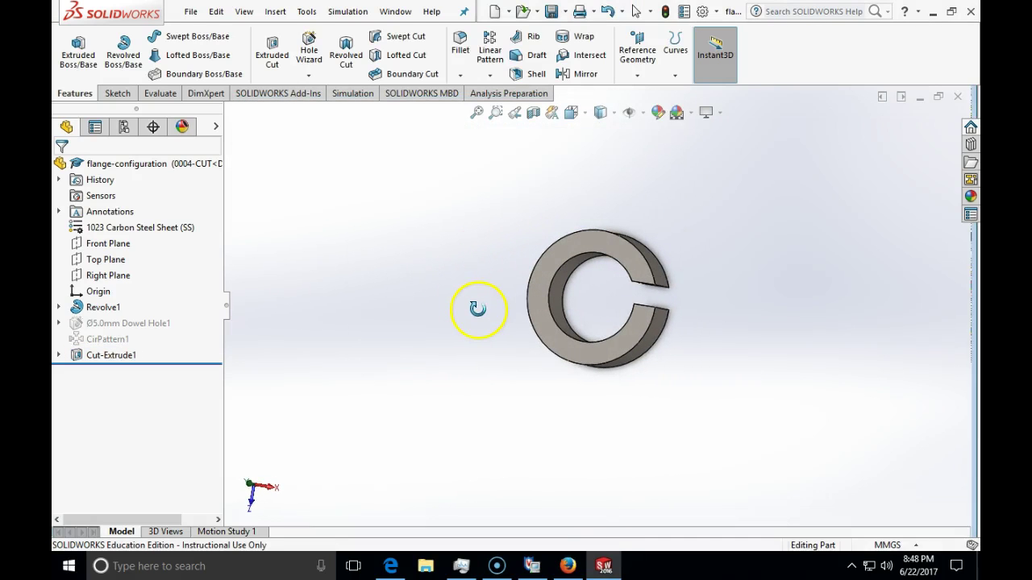